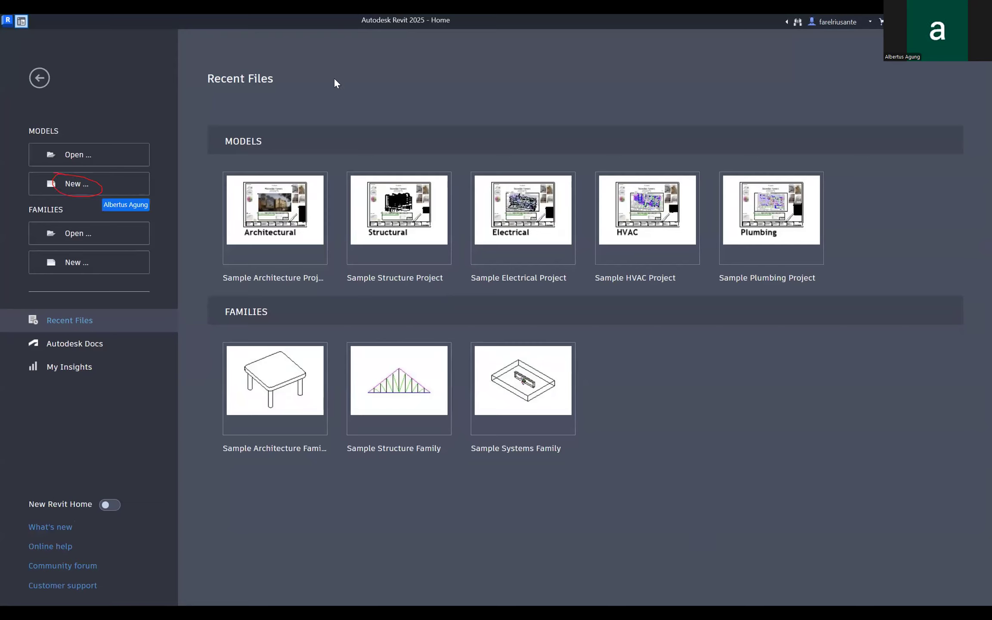
Start a new project, check the Template file list, and browse for a different template.
{"action": "left_click", "coordinate": [102, 187]}
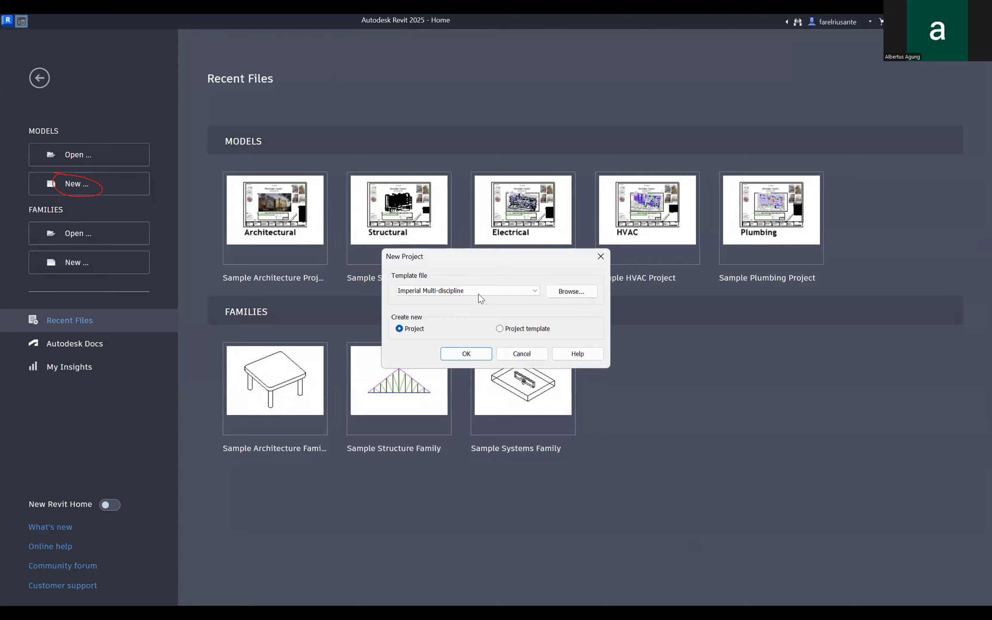
{"action": "left_click", "coordinate": [482, 296]}
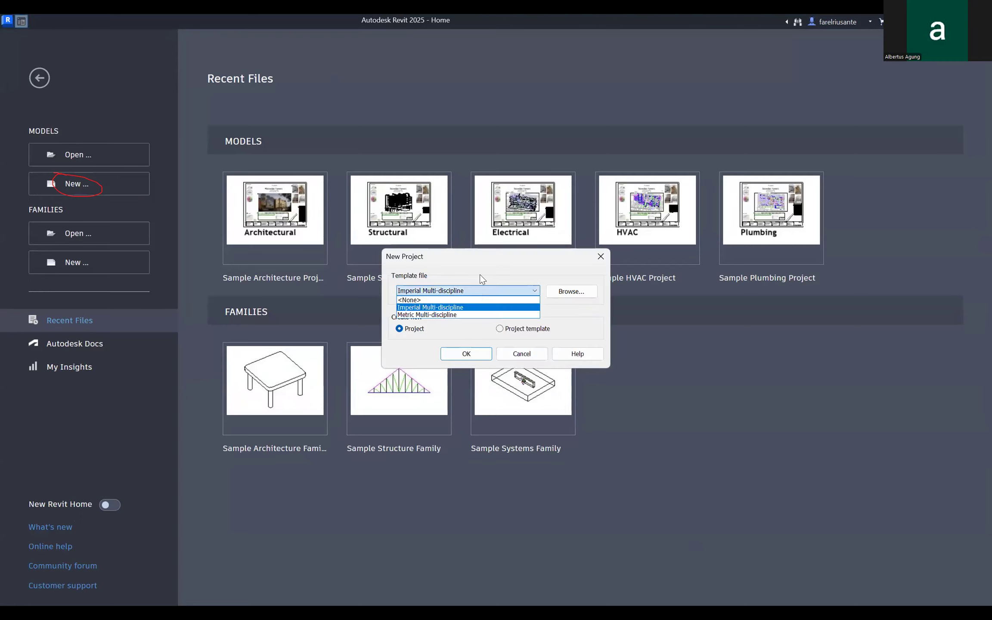
{"action": "left_click", "coordinate": [480, 275]}
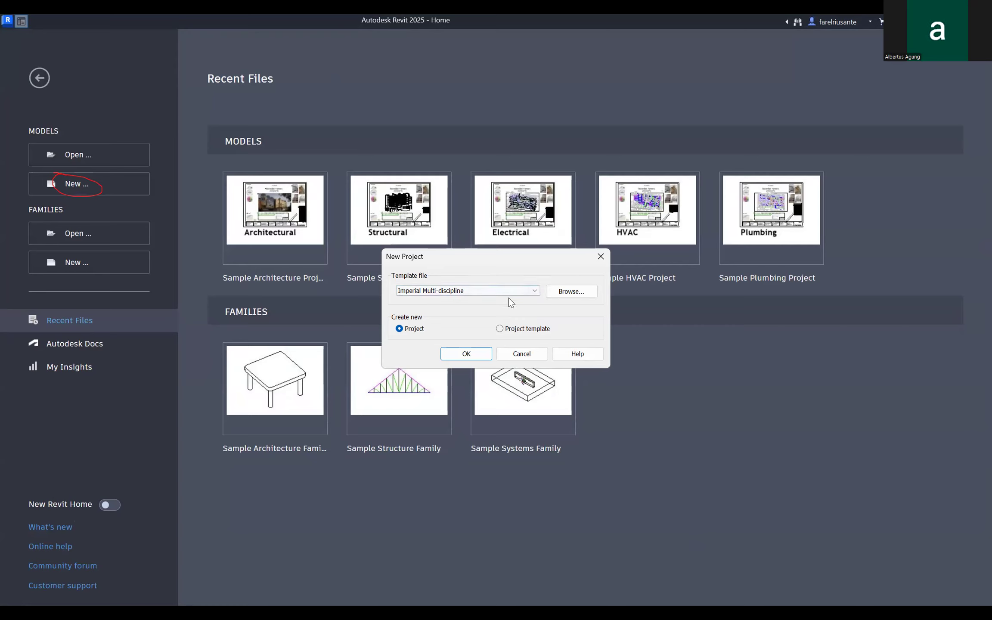
{"action": "left_click", "coordinate": [486, 286]}
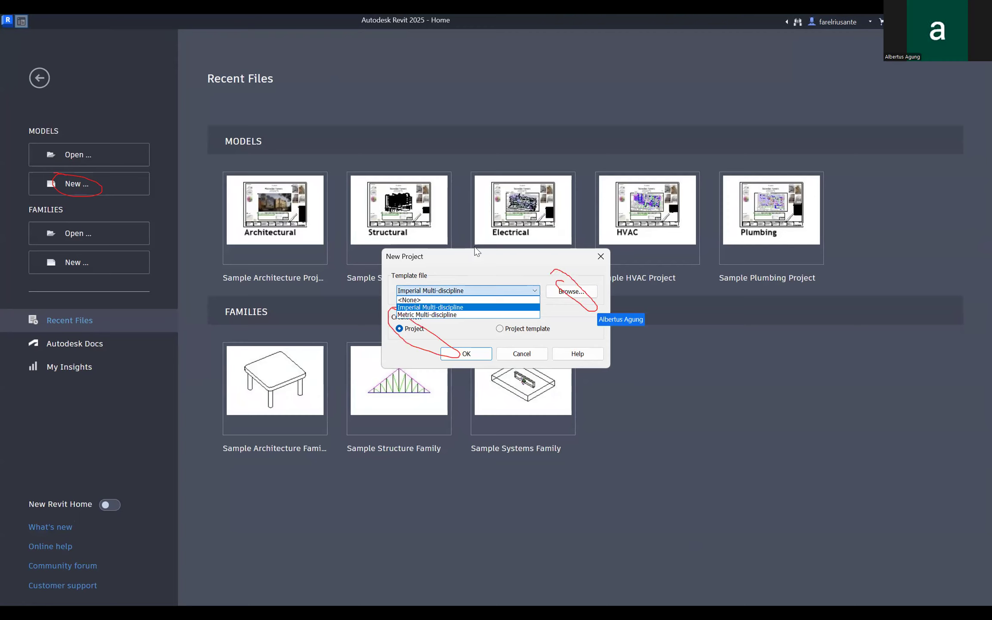
{"action": "left_click", "coordinate": [562, 293]}
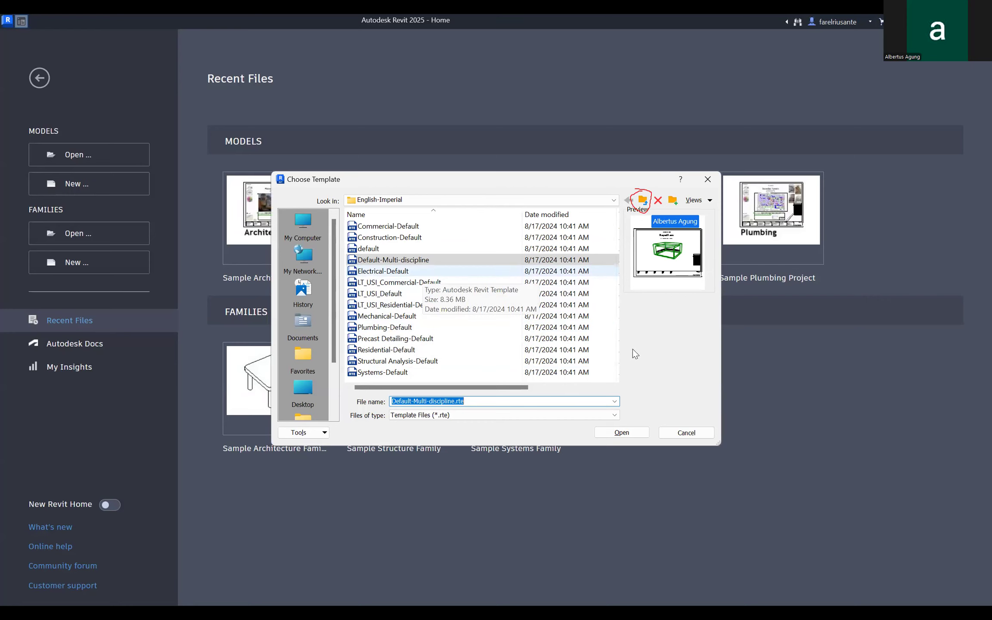
Go to the English templates folder and select Construction-DefaultMetric.rte.
{"action": "left_click", "coordinate": [642, 200]}
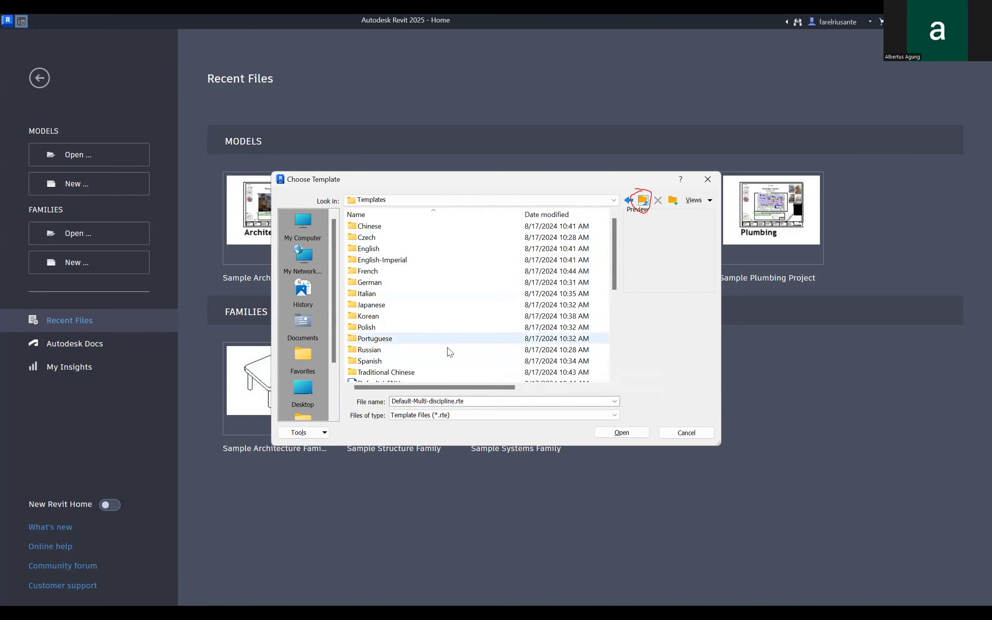
{"action": "scroll", "coordinate": [615, 253], "scroll_direction": "down", "scroll_amount": 1}
{"action": "scroll", "coordinate": [620, 238], "scroll_direction": "up", "scroll_amount": 1}
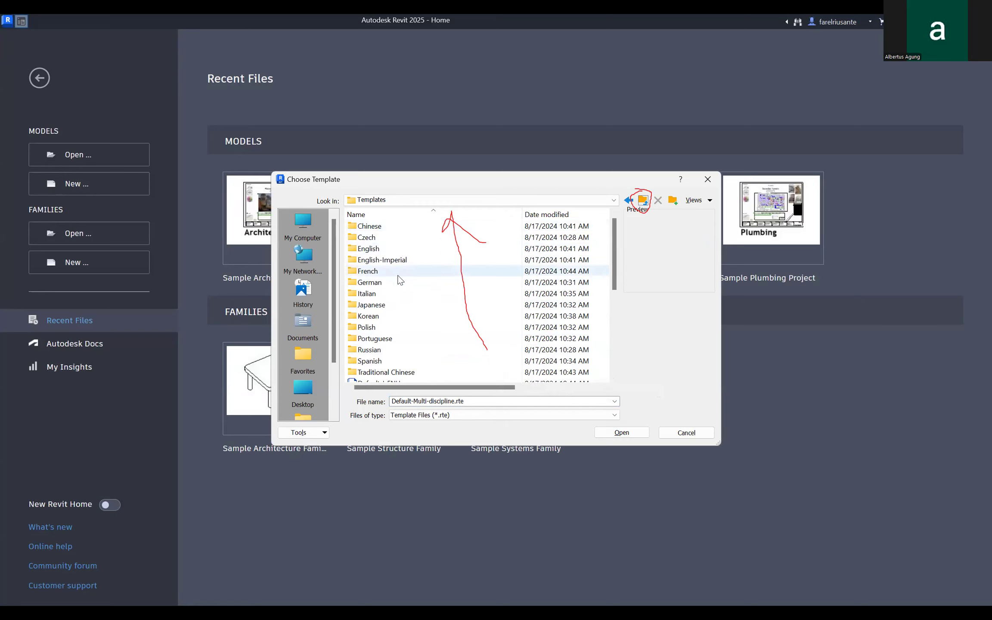
{"action": "left_click", "coordinate": [369, 249]}
{"action": "double_click", "coordinate": [369, 250]}
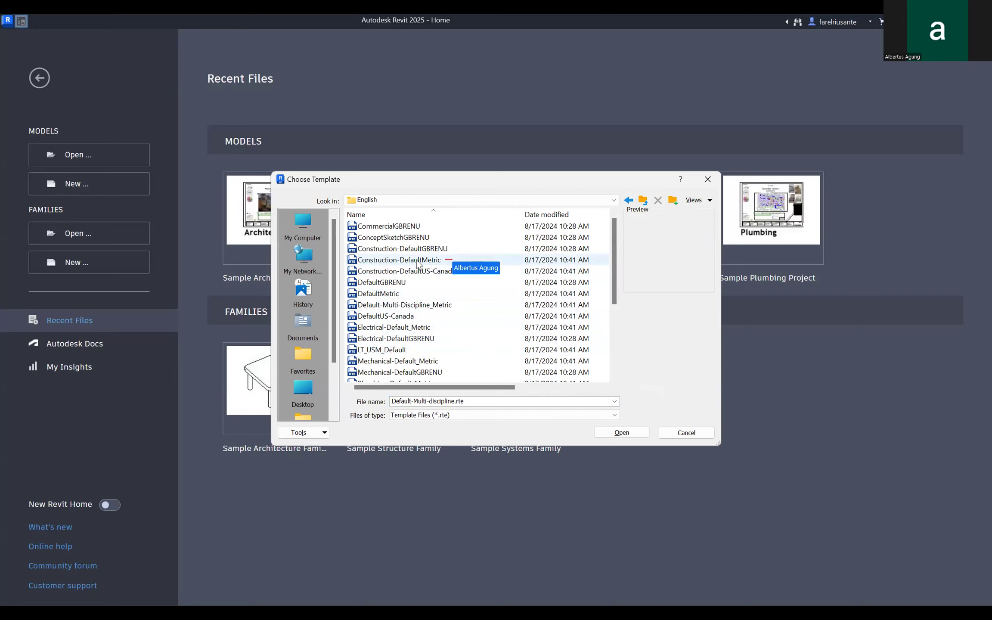
{"action": "left_click", "coordinate": [449, 260]}
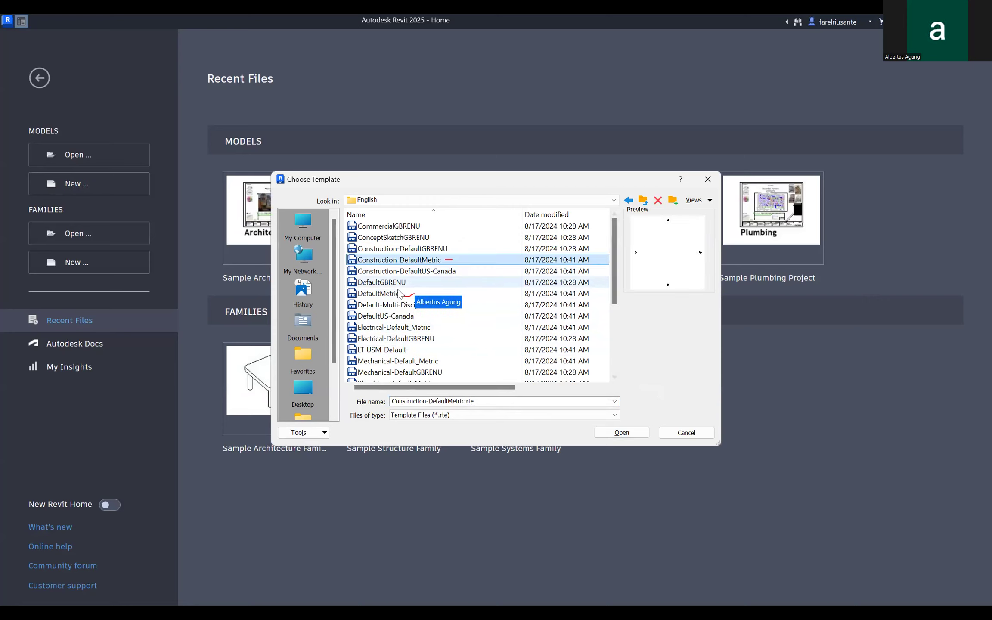
{"action": "left_click", "coordinate": [482, 295]}
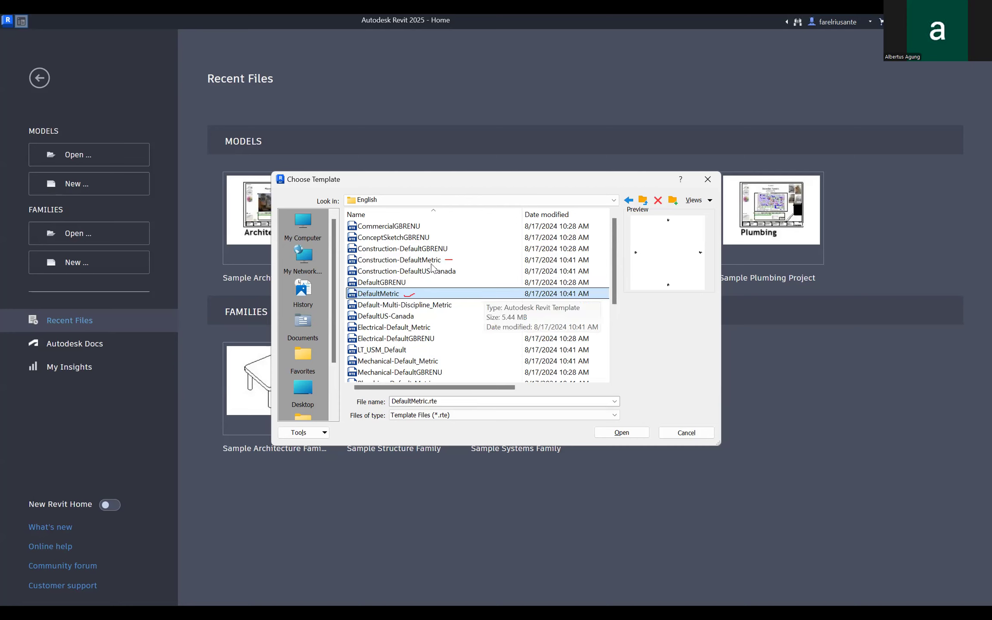
{"action": "left_click", "coordinate": [482, 260]}
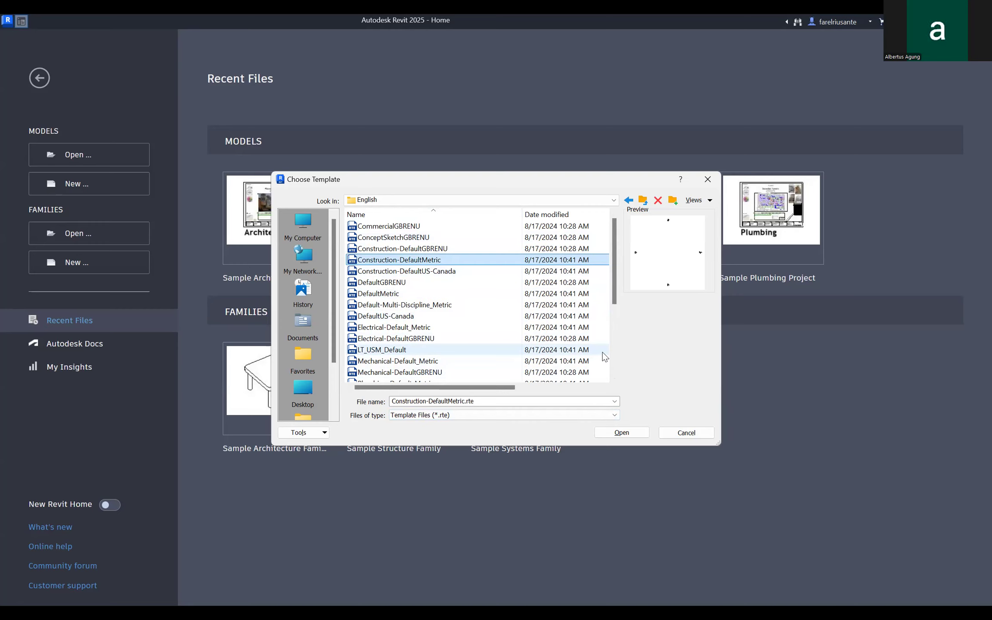
Create Project1 from the Construction-DefaultMetric template.
{"action": "left_click", "coordinate": [618, 433]}
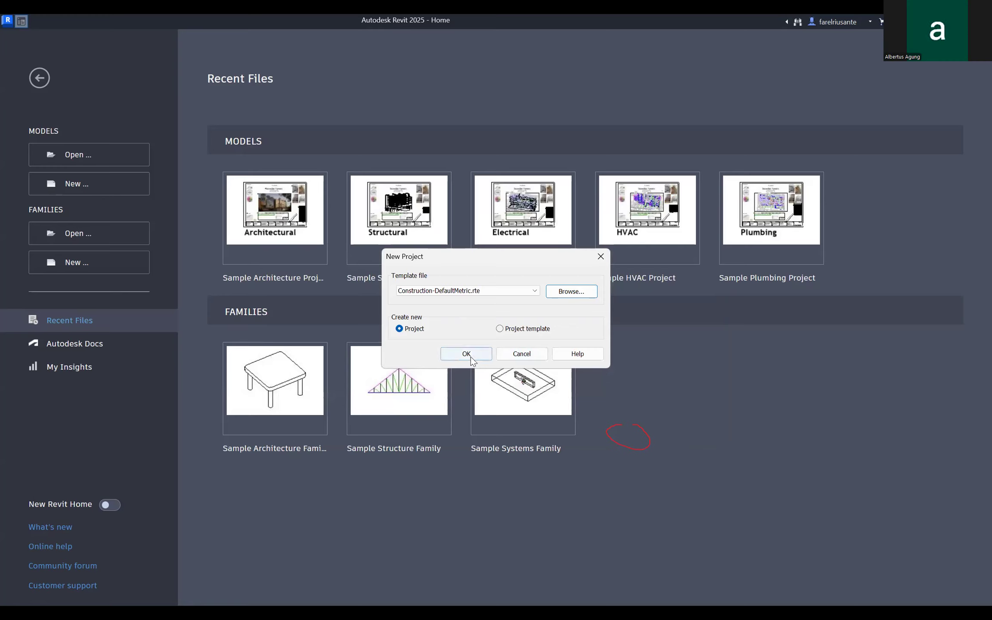
{"action": "left_click", "coordinate": [470, 351]}
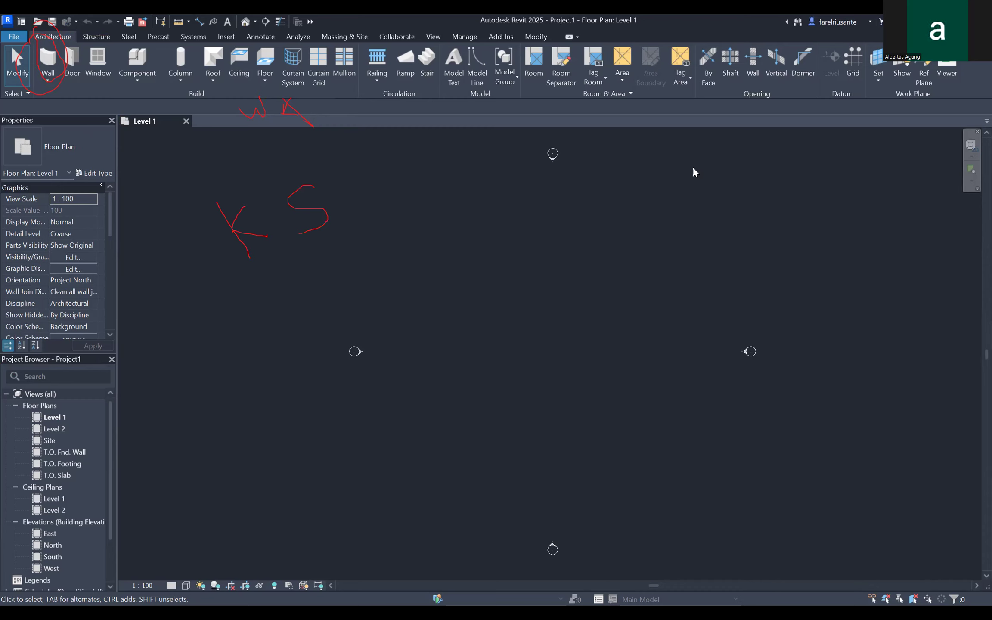
Open Keyboard Shortcuts with KS and filter the list by 'mirr'.
{"action": "key", "text": "k"}
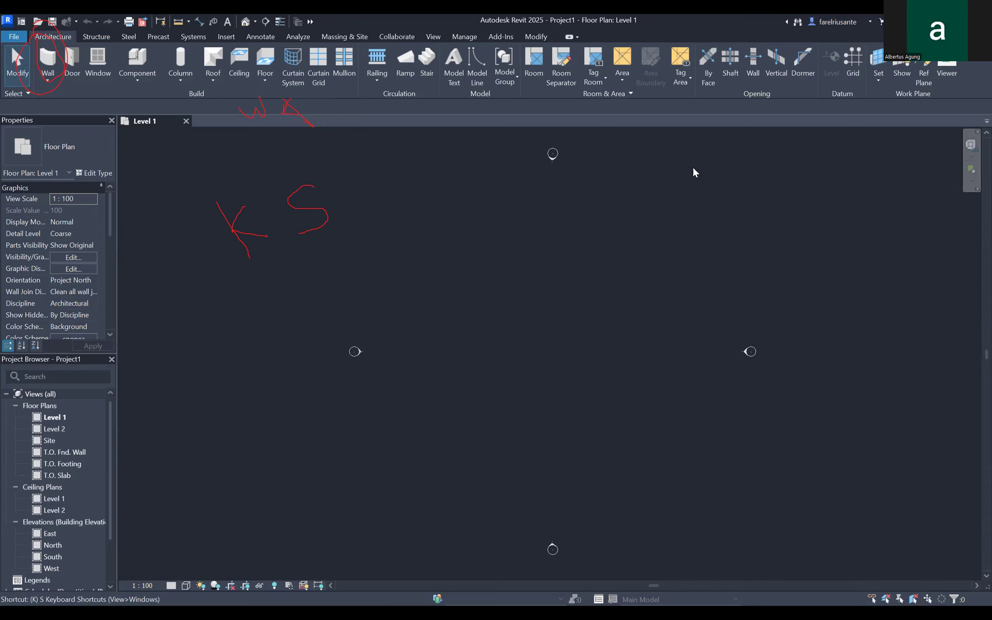
{"action": "key", "text": "s"}
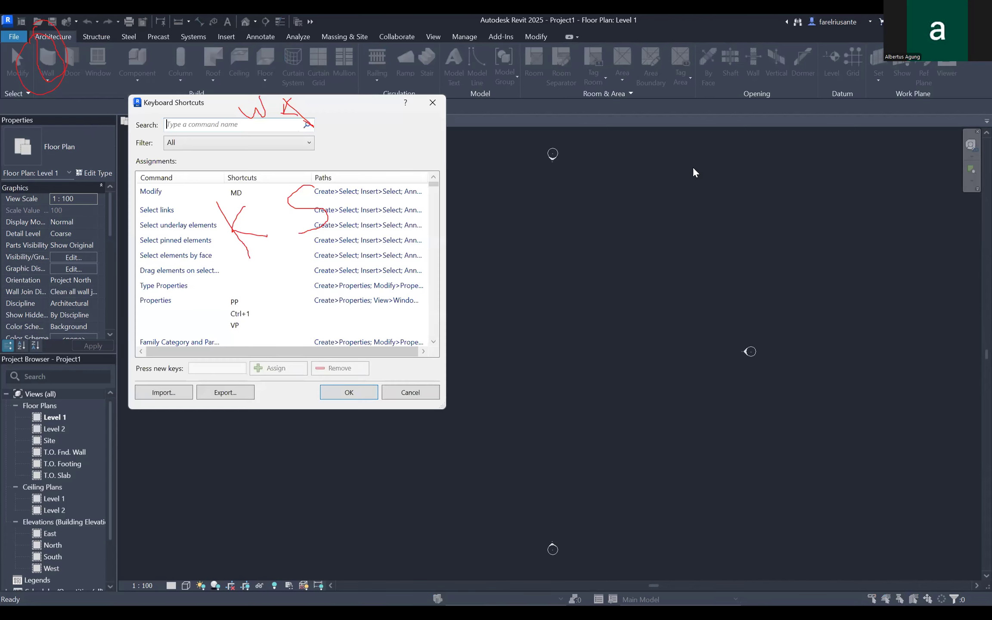
{"action": "scroll", "coordinate": [308, 237], "scroll_direction": "down", "scroll_amount": 1}
{"action": "scroll", "coordinate": [308, 236], "scroll_direction": "up", "scroll_amount": 1}
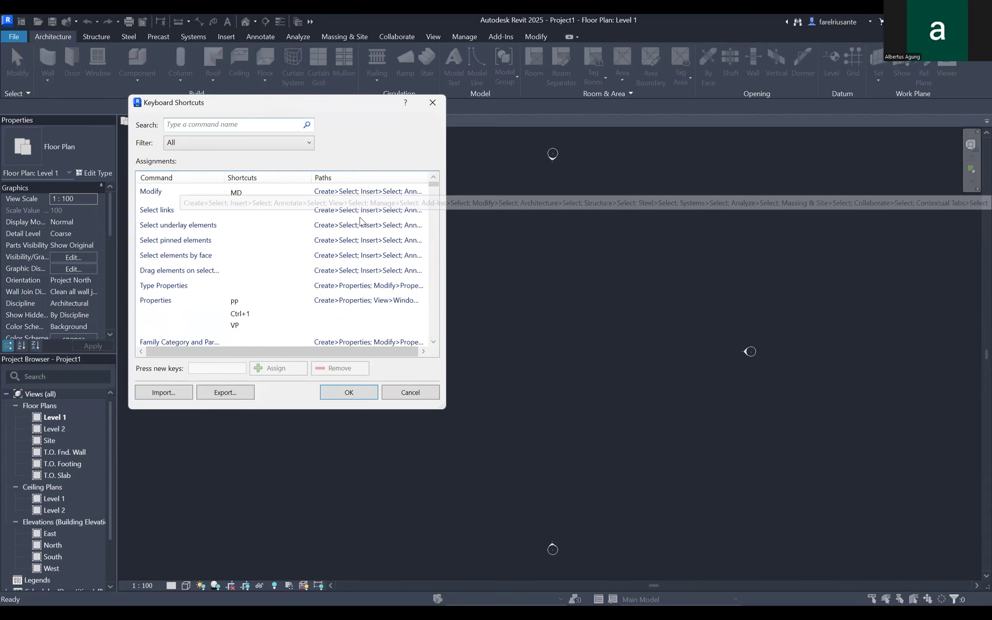
{"action": "scroll", "coordinate": [204, 272], "scroll_direction": "down", "scroll_amount": 1}
{"action": "scroll", "coordinate": [203, 273], "scroll_direction": "up", "scroll_amount": 1}
{"action": "scroll", "coordinate": [204, 274], "scroll_direction": "down", "scroll_amount": 1}
{"action": "scroll", "coordinate": [204, 275], "scroll_direction": "down", "scroll_amount": 3}
{"action": "scroll", "coordinate": [205, 274], "scroll_direction": "down", "scroll_amount": 2}
{"action": "scroll", "coordinate": [204, 274], "scroll_direction": "down", "scroll_amount": 2}
{"action": "scroll", "coordinate": [204, 274], "scroll_direction": "down", "scroll_amount": 2}
{"action": "scroll", "coordinate": [204, 274], "scroll_direction": "up", "scroll_amount": 4}
{"action": "scroll", "coordinate": [204, 275], "scroll_direction": "up", "scroll_amount": 5}
{"action": "scroll", "coordinate": [204, 275], "scroll_direction": "up", "scroll_amount": 2}
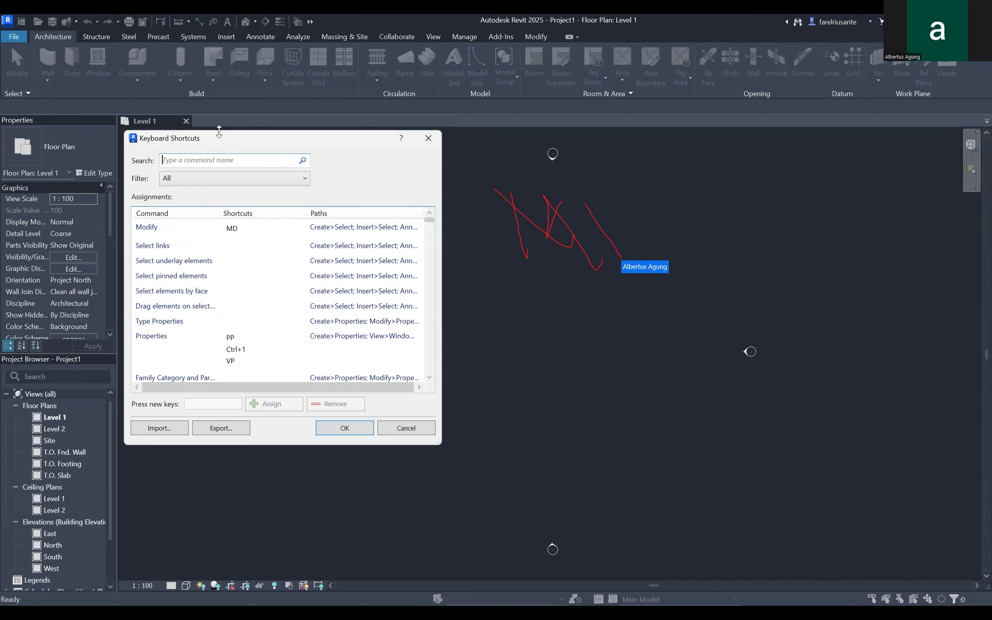
{"action": "type", "text": "mirr"}
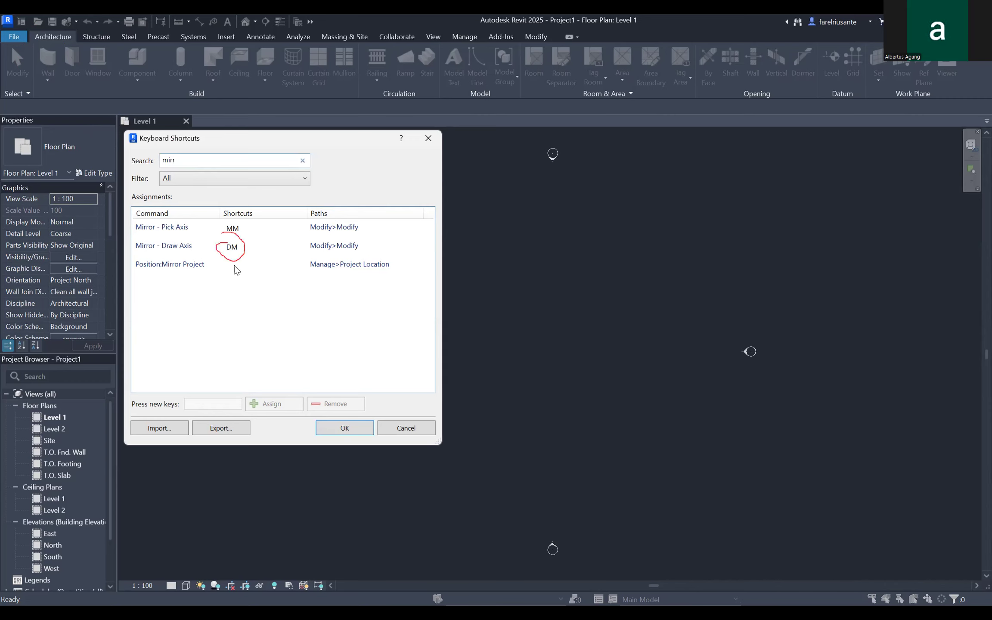
Replace the DM shortcut of Mirror - Draw Axis with MI.
{"action": "left_click", "coordinate": [227, 253]}
{"action": "left_click", "coordinate": [250, 251]}
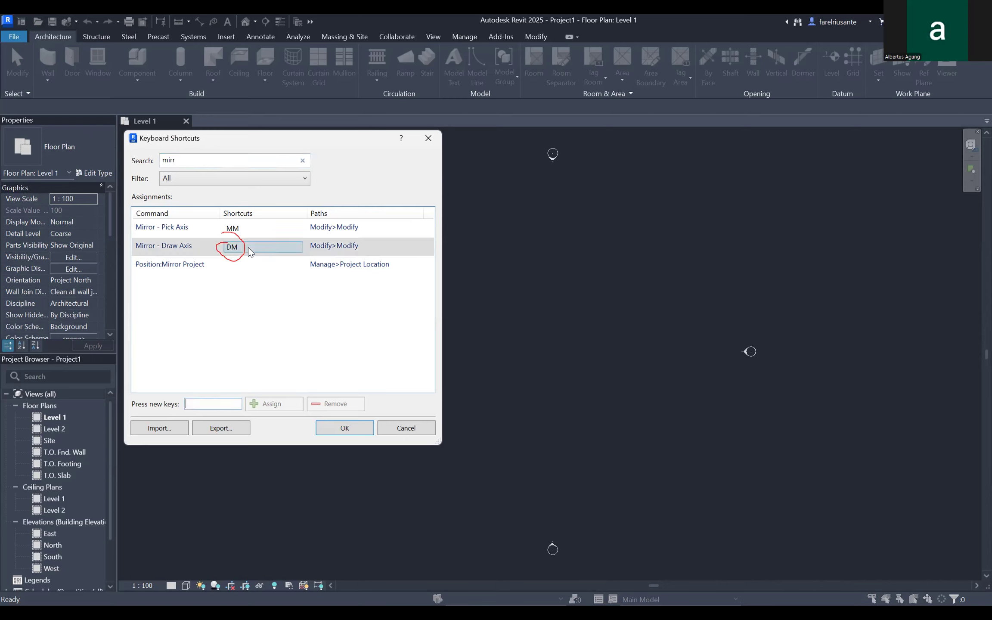
{"action": "left_click", "coordinate": [249, 252]}
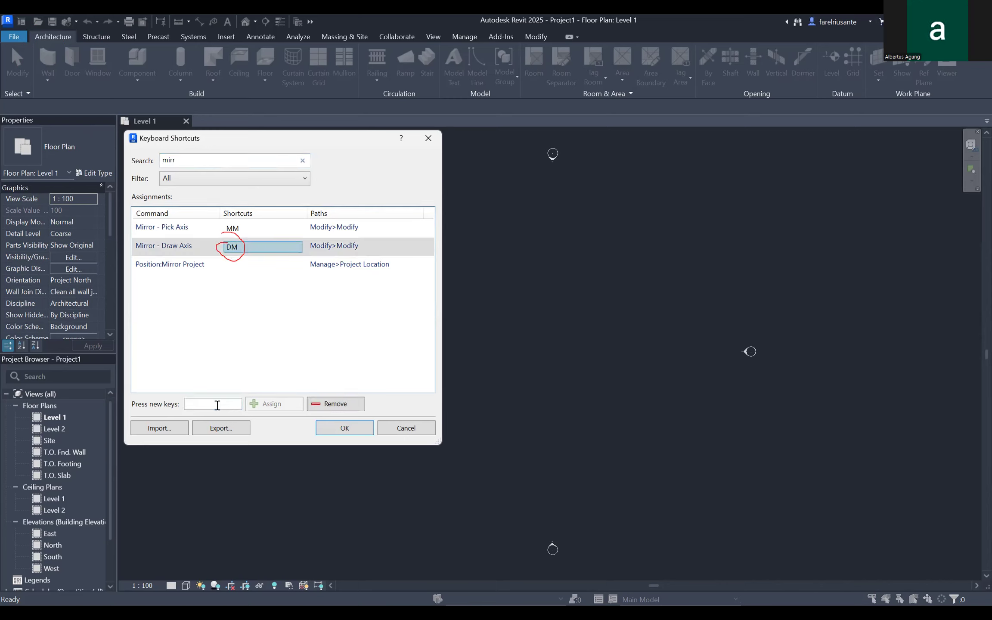
{"action": "left_click", "coordinate": [348, 408]}
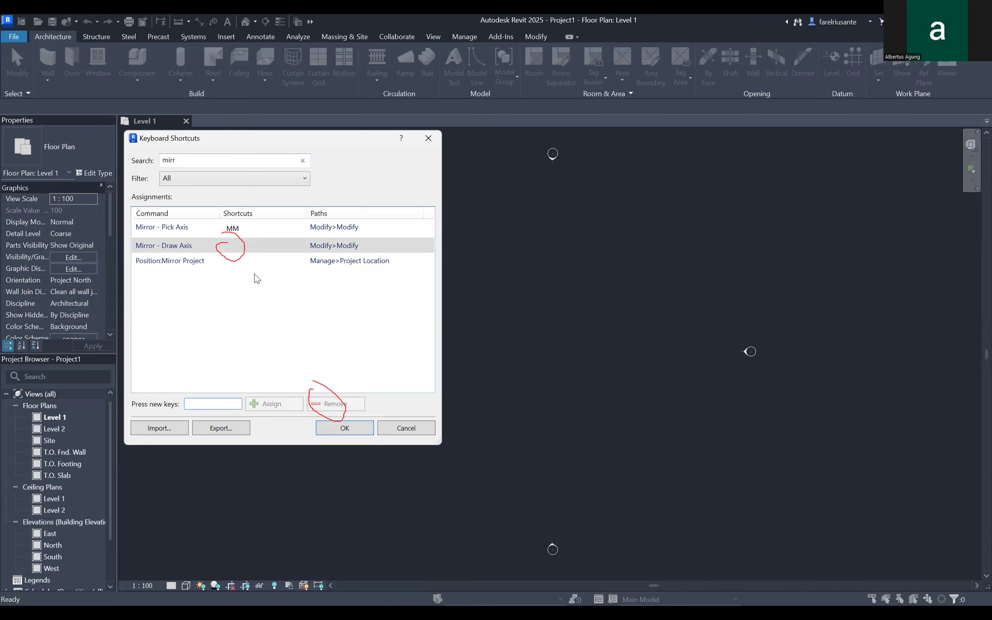
{"action": "key", "text": "shift+m"}
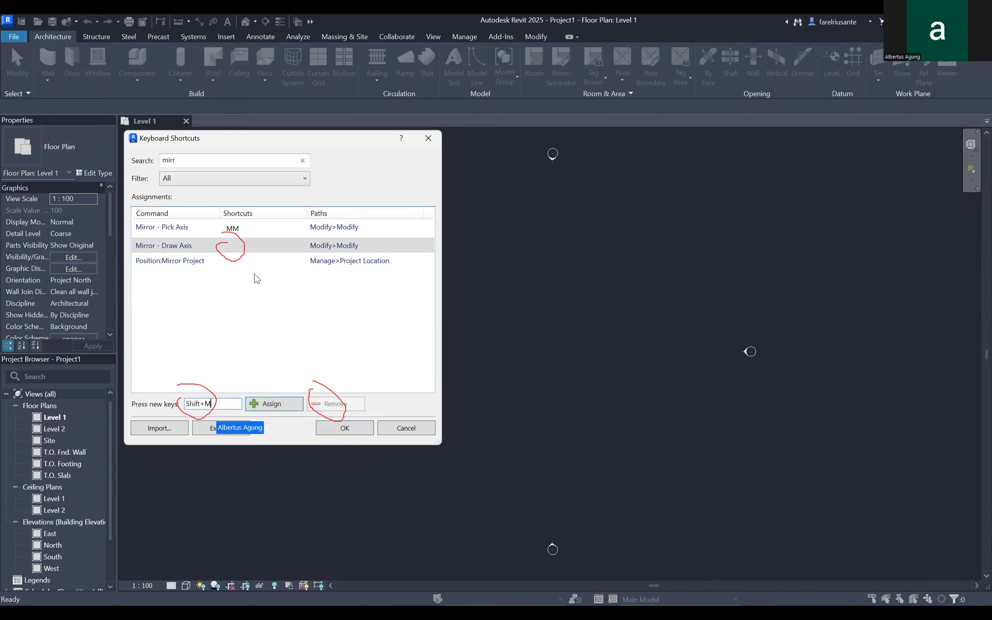
{"action": "key", "text": "BackSpace"}
{"action": "type", "text": "ME"}
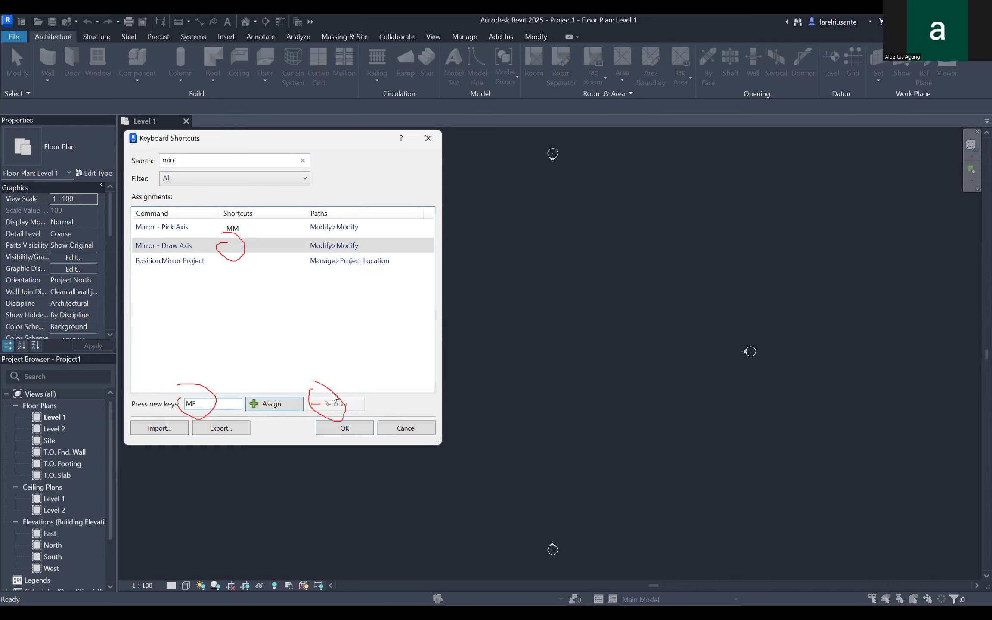
{"action": "key", "text": "BackSpace"}
{"action": "type", "text": "I"}
{"action": "left_click", "coordinate": [296, 403]}
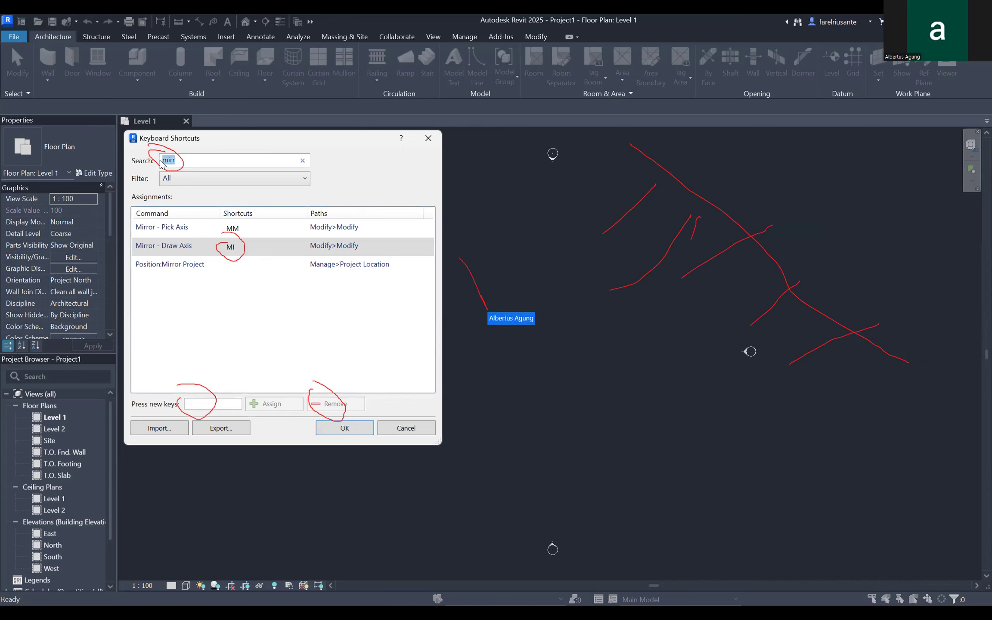
Remove the EX shortcut from the Exclude command.
{"action": "key", "text": "BackSpace"}
{"action": "key", "text": "BackSpace"}
{"action": "key", "text": "BackSpace"}
{"action": "type", "text": "ex"}
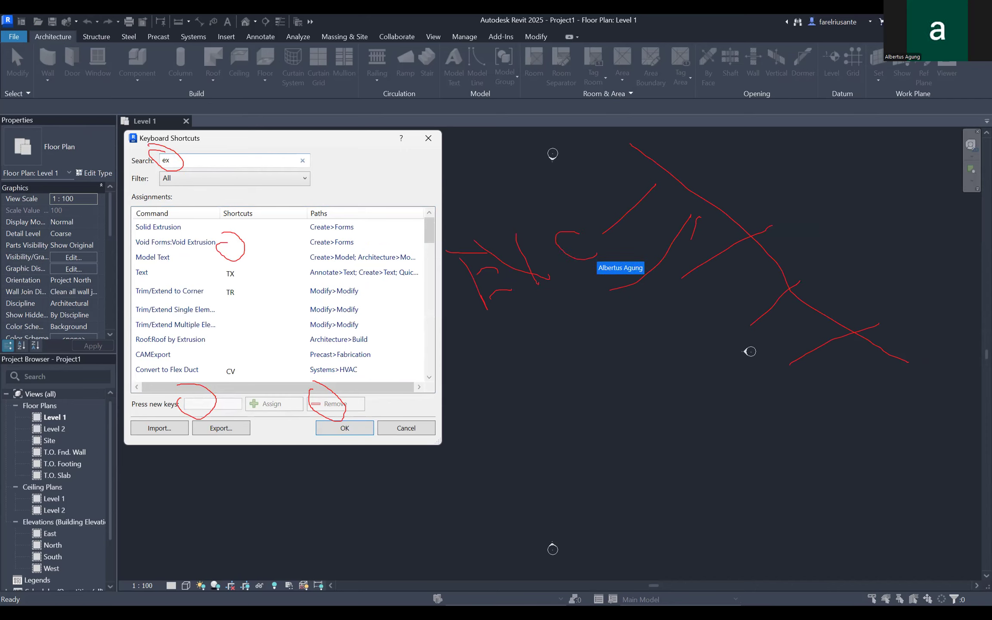
{"action": "type", "text": "clu"}
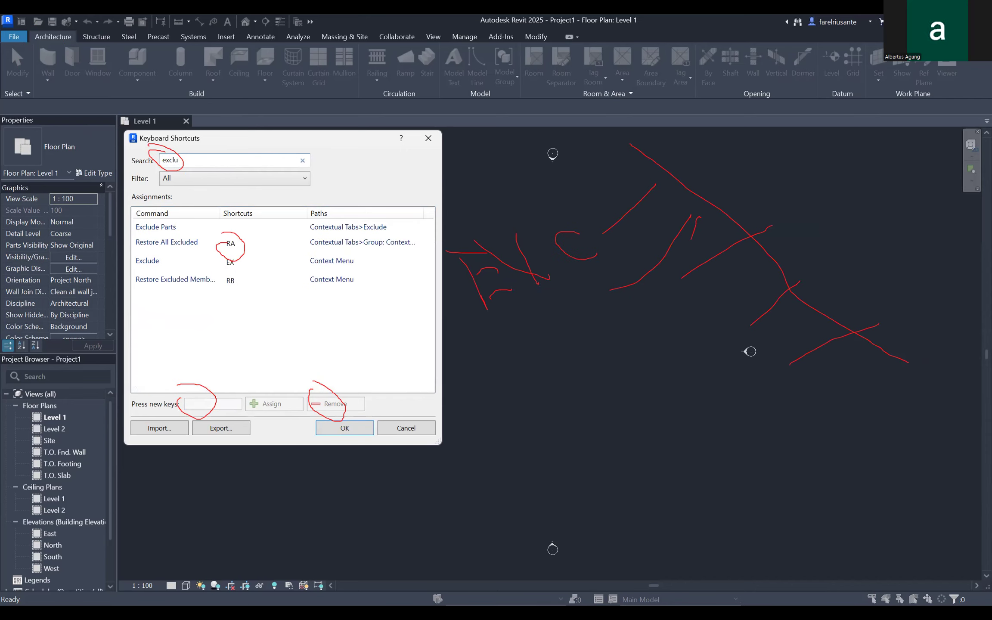
{"action": "left_click", "coordinate": [197, 267]}
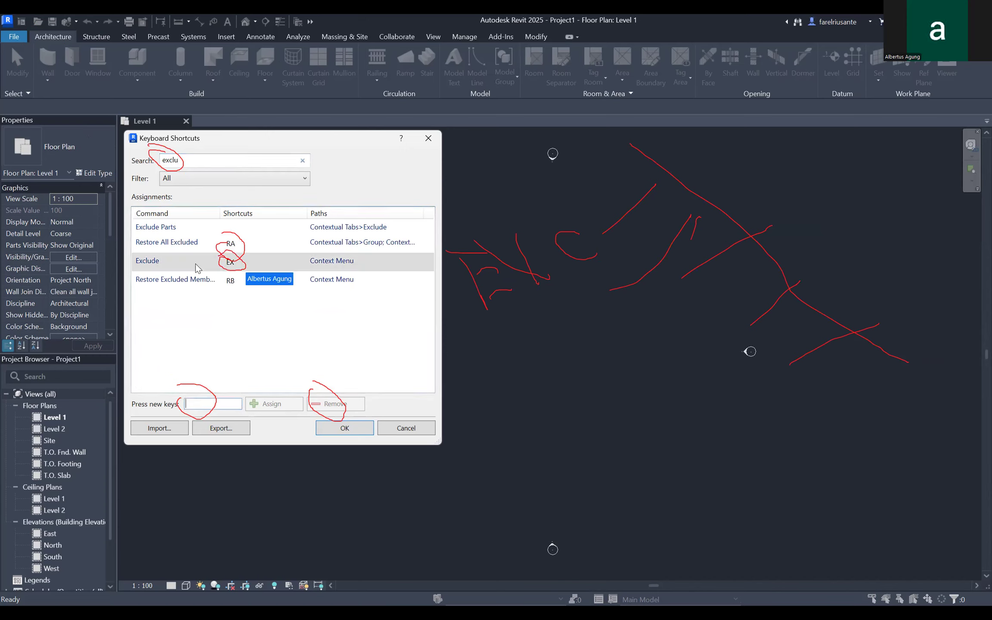
{"action": "left_click", "coordinate": [248, 261]}
{"action": "left_click", "coordinate": [336, 404]}
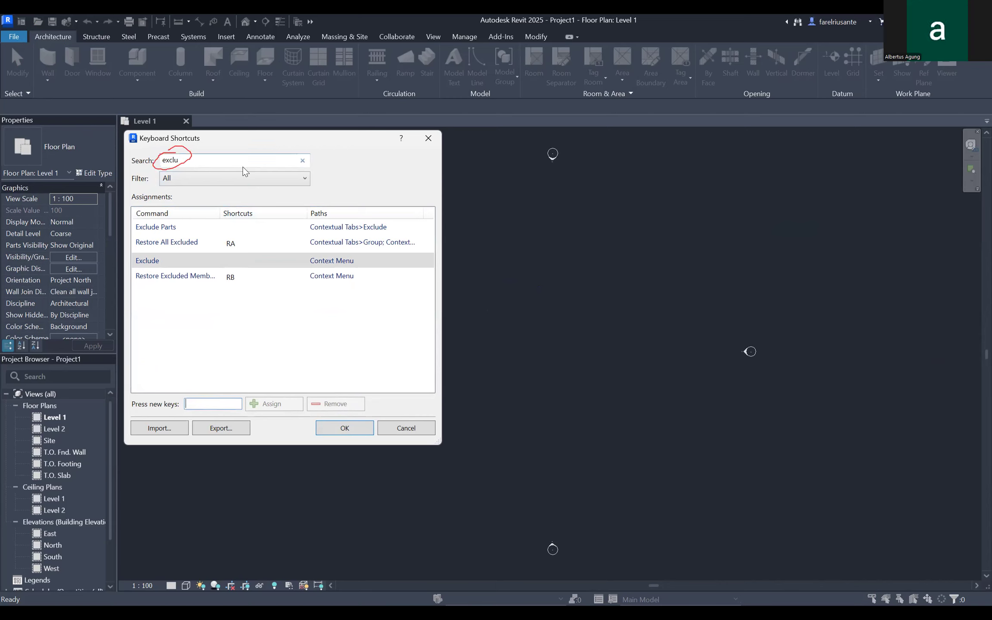
{"action": "key", "text": "e"}
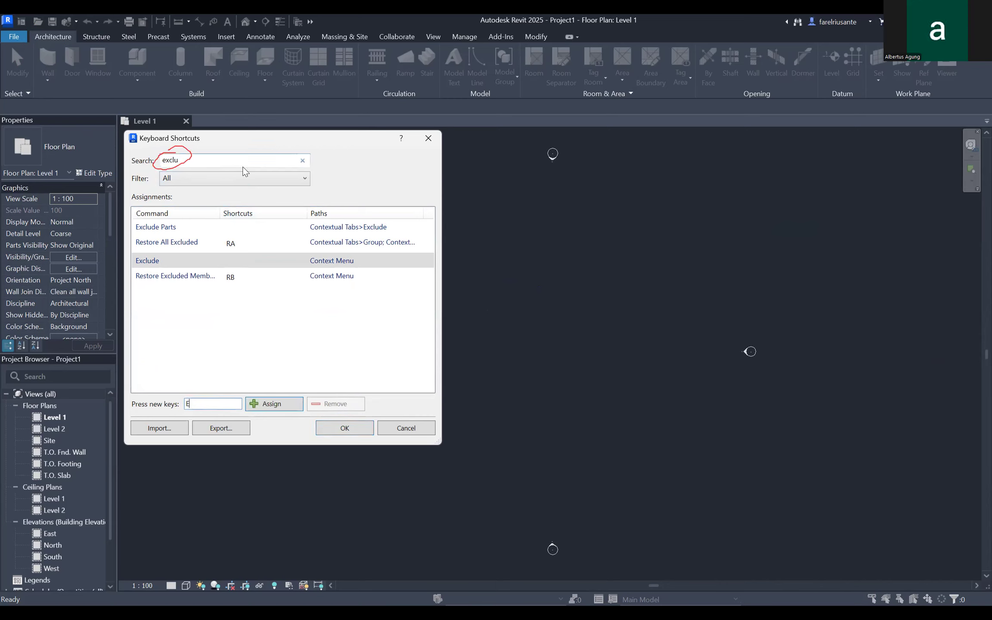
{"action": "key", "text": "BackSpace"}
Assign EX to Trim/Extend Multiple Elements and confirm the shortcut changes.
{"action": "double_click", "coordinate": [170, 160]}
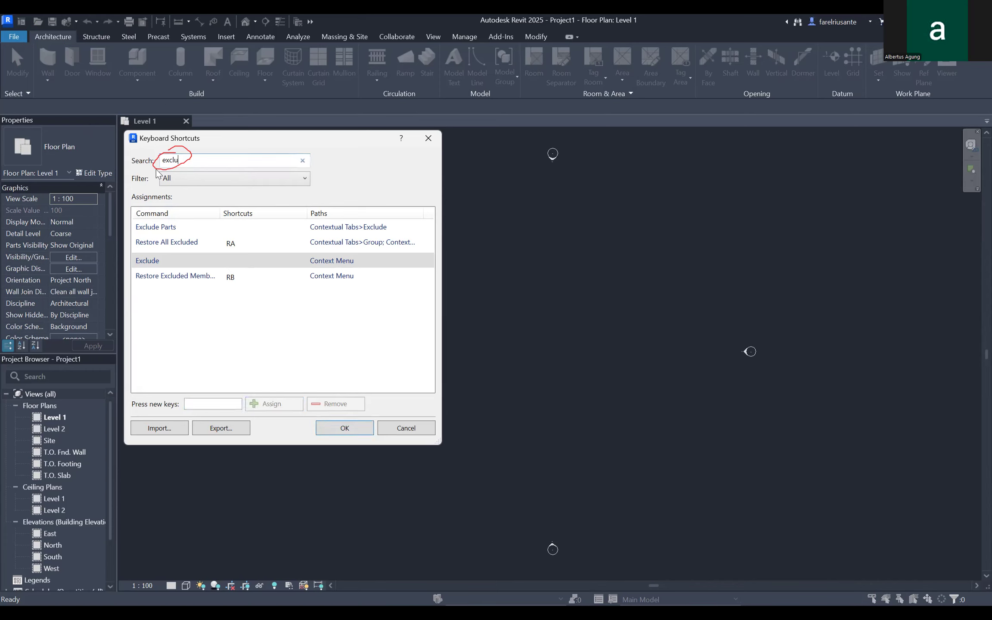
{"action": "type", "text": "extr"}
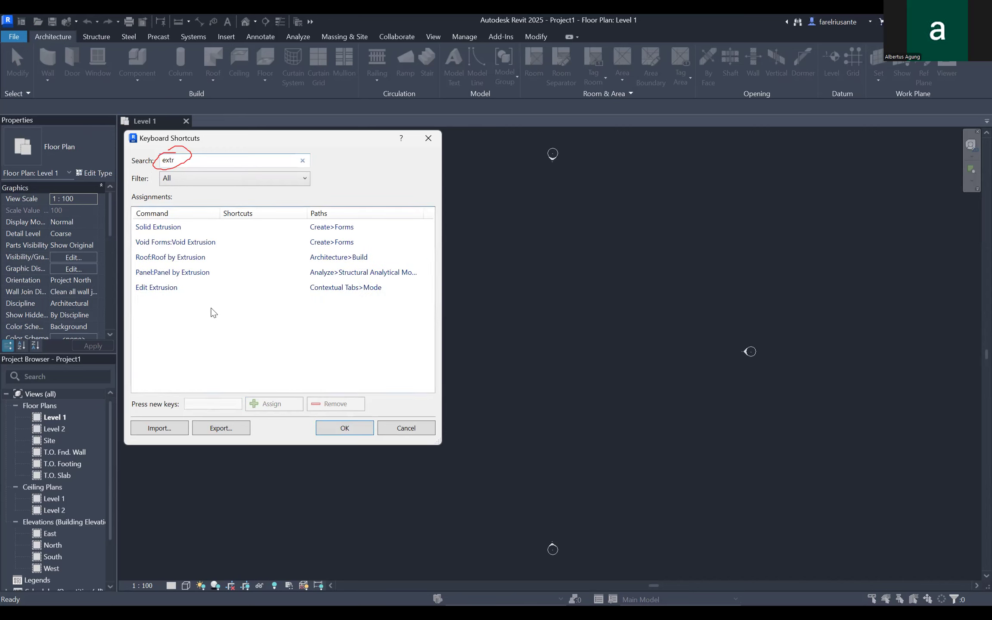
{"action": "key", "text": "BackSpace"}
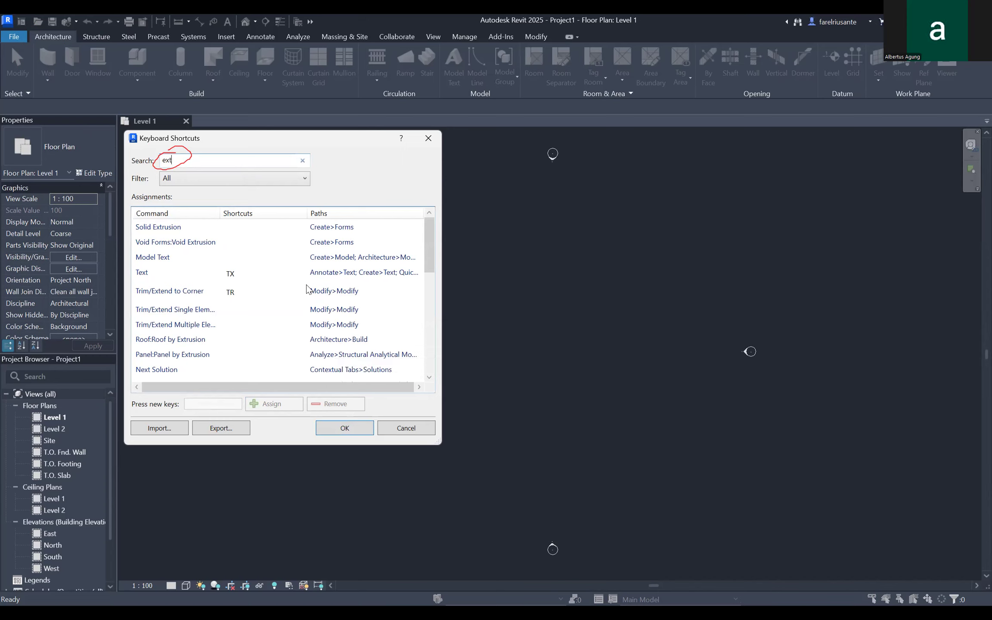
{"action": "left_click", "coordinate": [239, 329]}
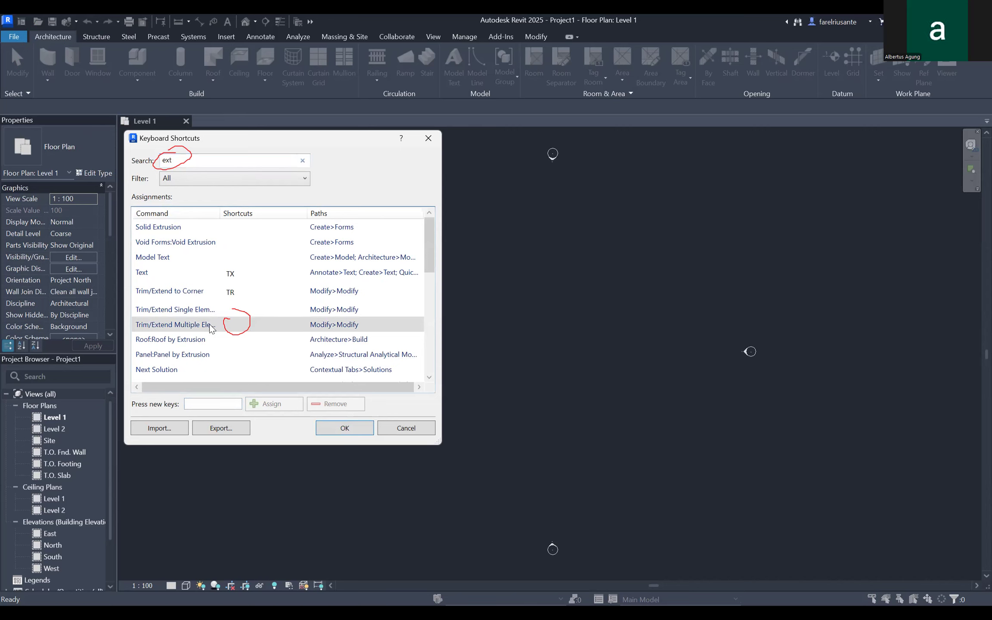
{"action": "scroll", "coordinate": [254, 327], "scroll_direction": "down", "scroll_amount": 3}
{"action": "scroll", "coordinate": [254, 327], "scroll_direction": "up", "scroll_amount": 3}
{"action": "left_click", "coordinate": [232, 401]}
{"action": "key", "text": "shift+e"}
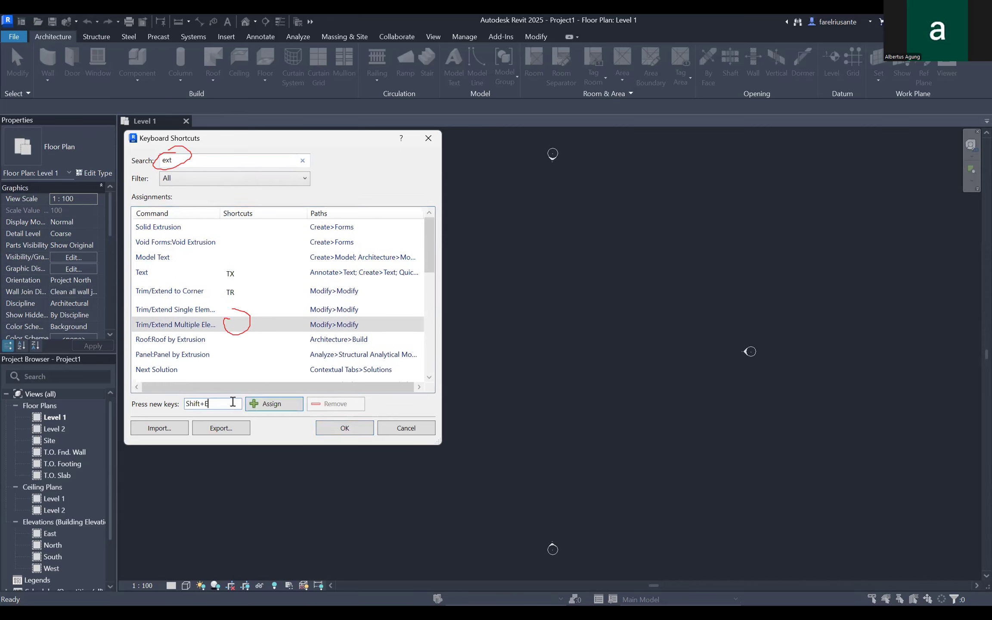
{"action": "key", "text": "BackSpace"}
{"action": "type", "text": "EX"}
{"action": "left_click", "coordinate": [271, 405]}
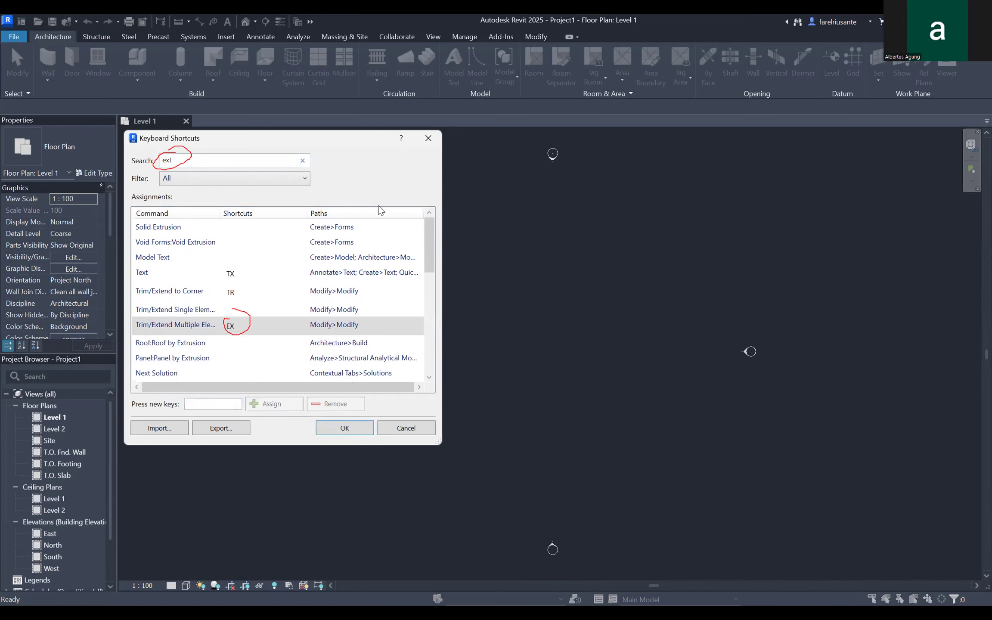
{"action": "left_click_drag", "start_coordinate": [326, 413], "coordinate": [364, 428]}
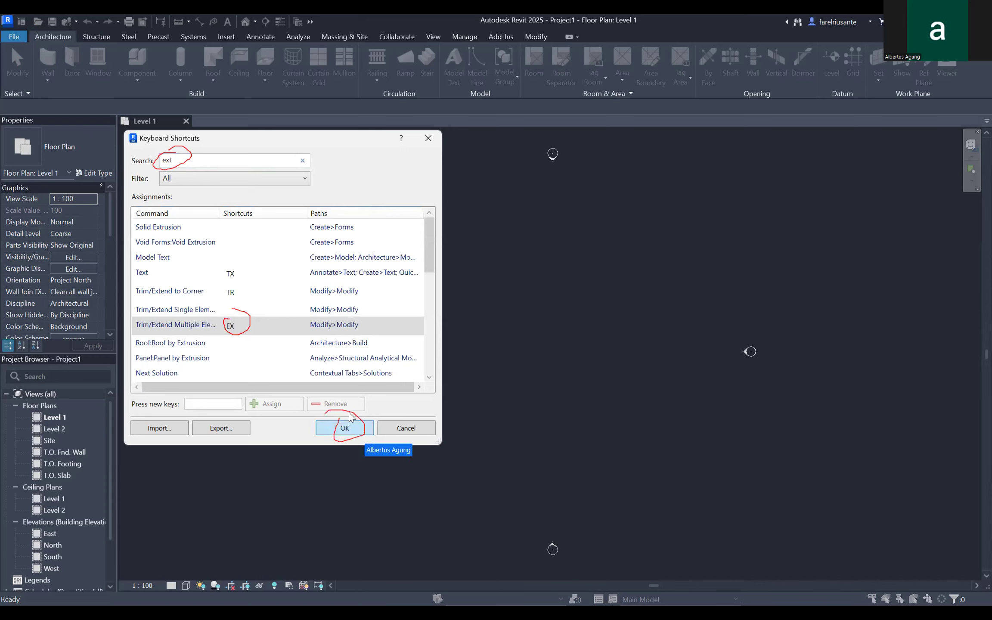
{"action": "key", "text": "Return"}
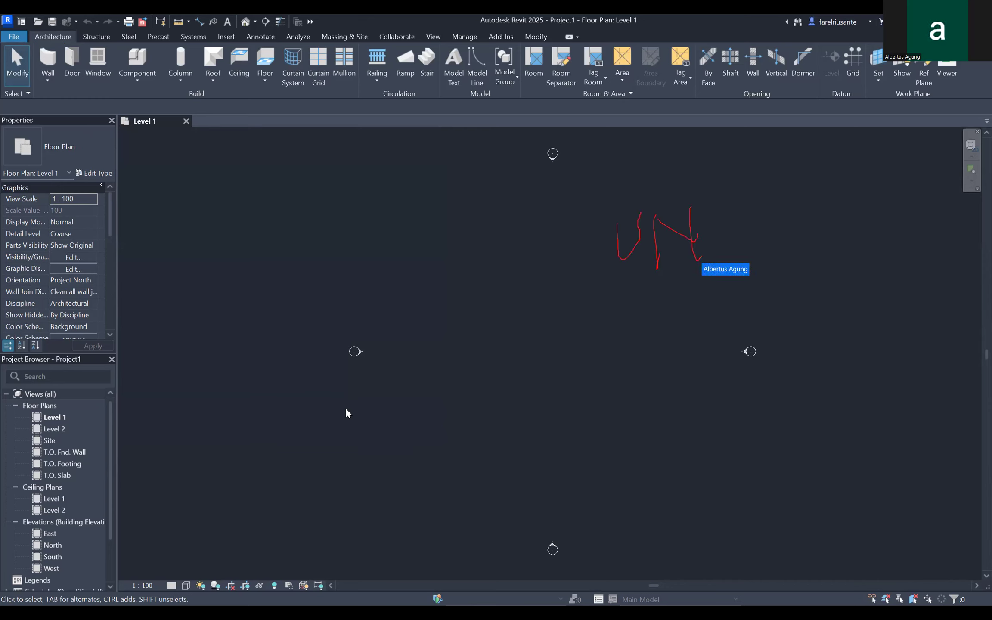
Review Project Units via UN, confirming Length in millimetres, and accept them.
{"action": "key", "text": "u"}
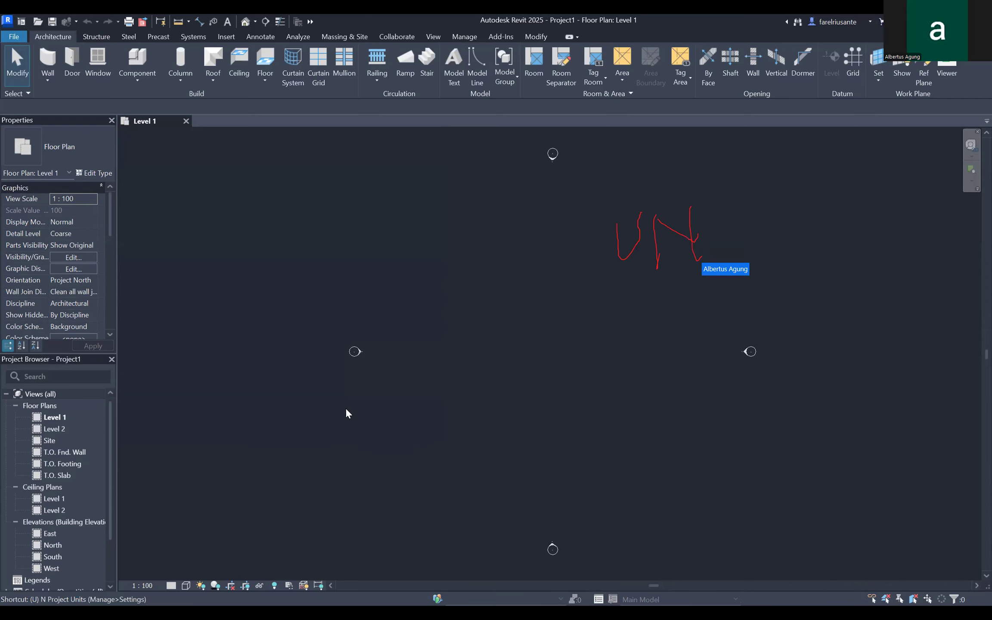
{"action": "key", "text": "n"}
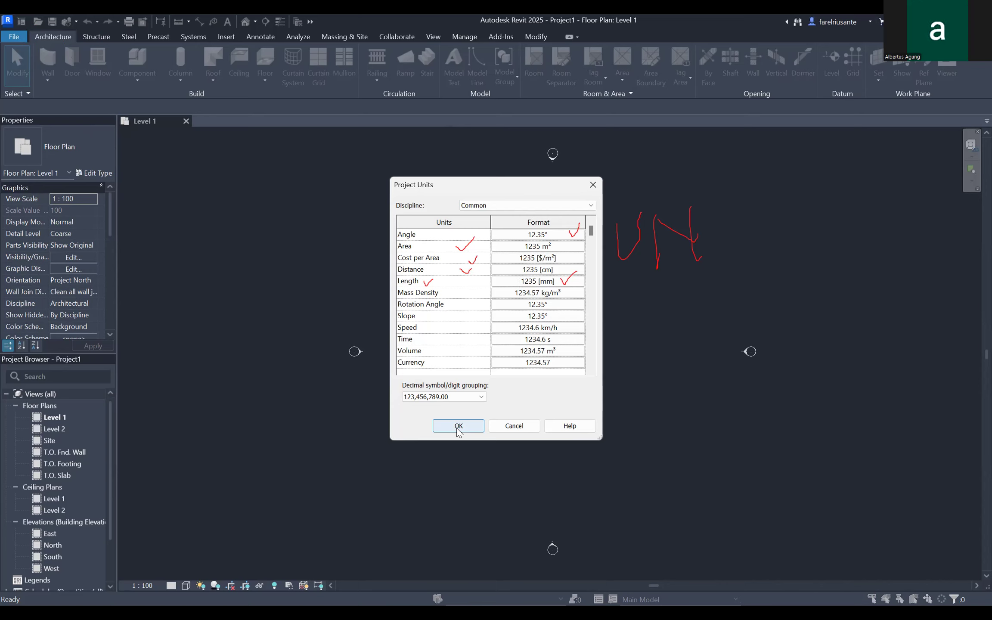
{"action": "left_click", "coordinate": [459, 432]}
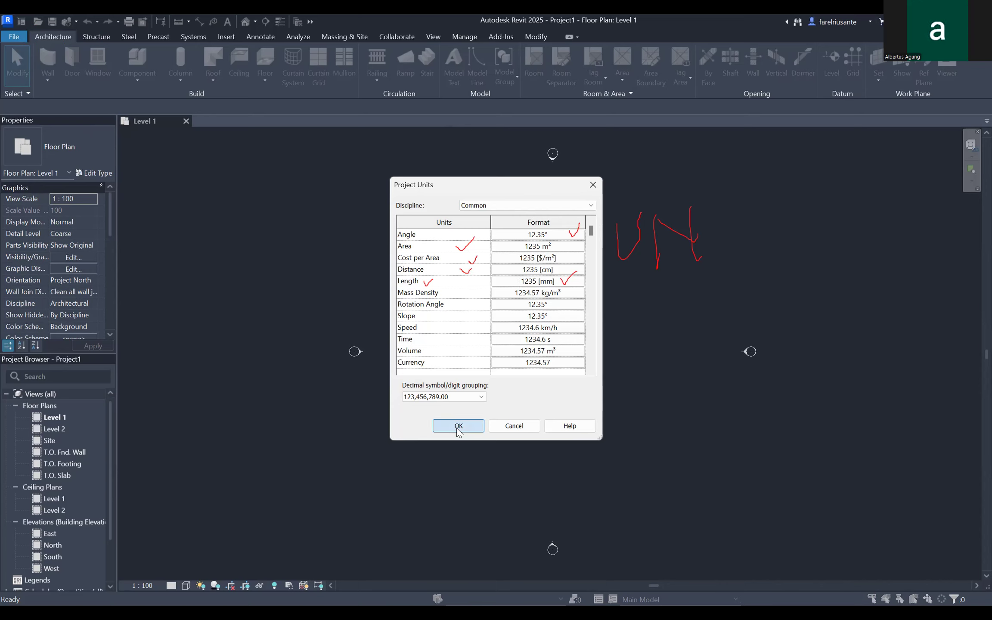
{"action": "left_click", "coordinate": [561, 282]}
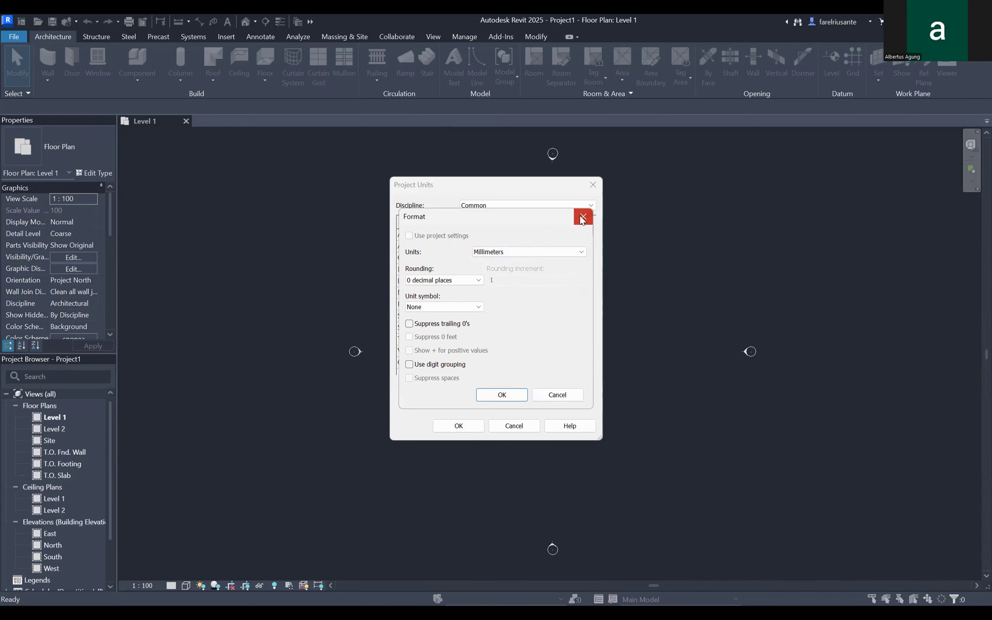
{"action": "left_click", "coordinate": [506, 395]}
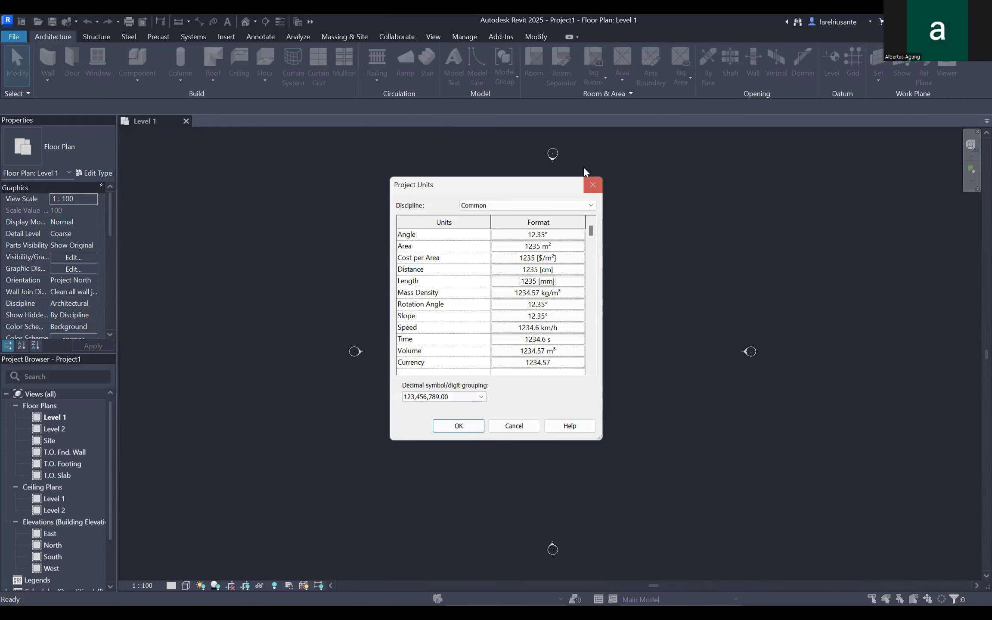
{"action": "left_click", "coordinate": [445, 429]}
Draw a closed 10000 × 20000 rectangle of Generic 200 mm walls on Level 1.
{"action": "key", "text": "Return"}
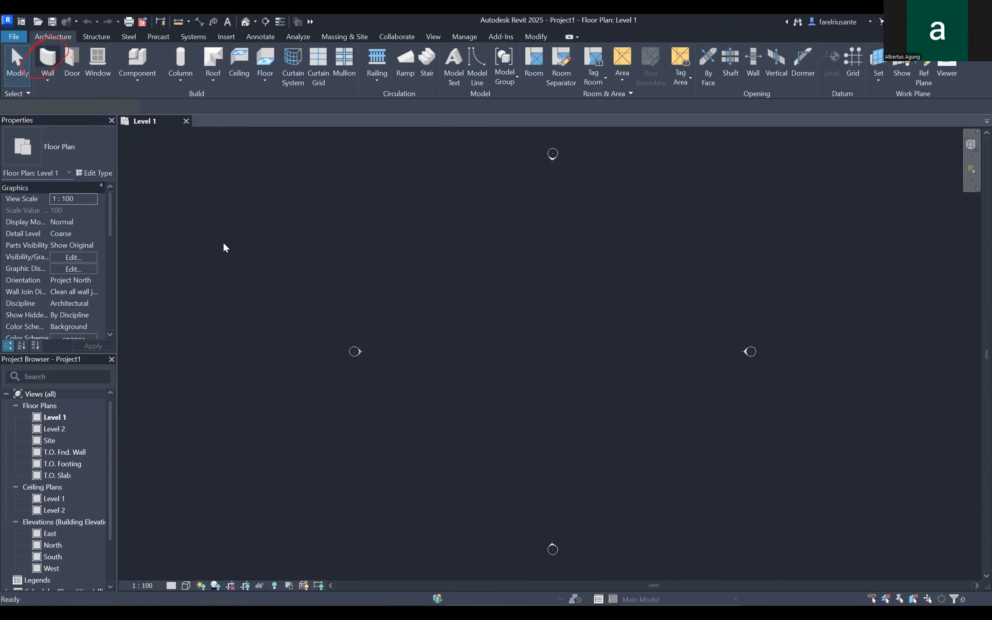
{"action": "key", "text": "w"}
{"action": "key", "text": "a"}
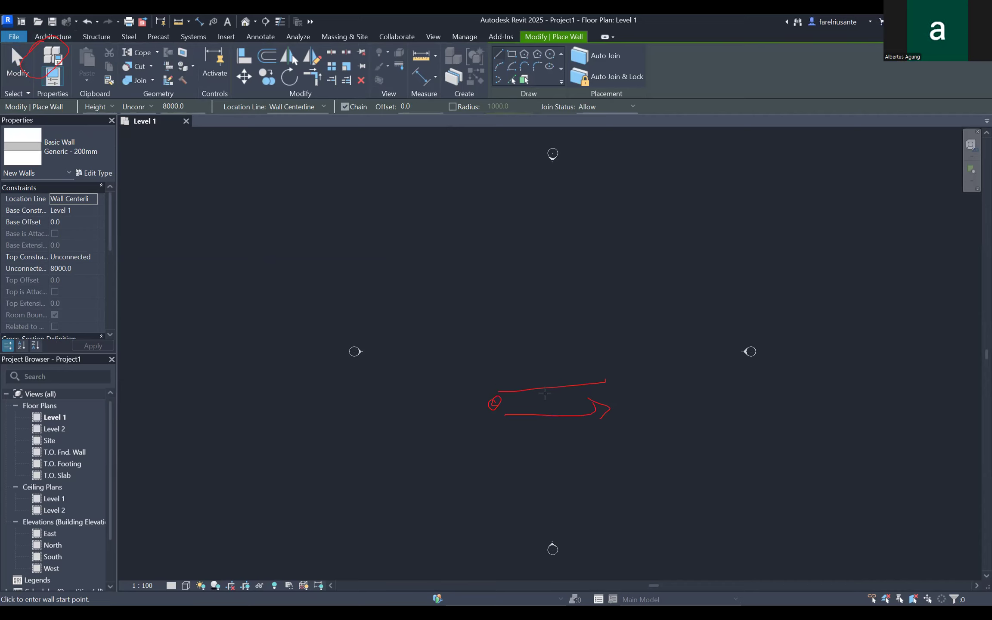
{"action": "left_click", "coordinate": [488, 390]}
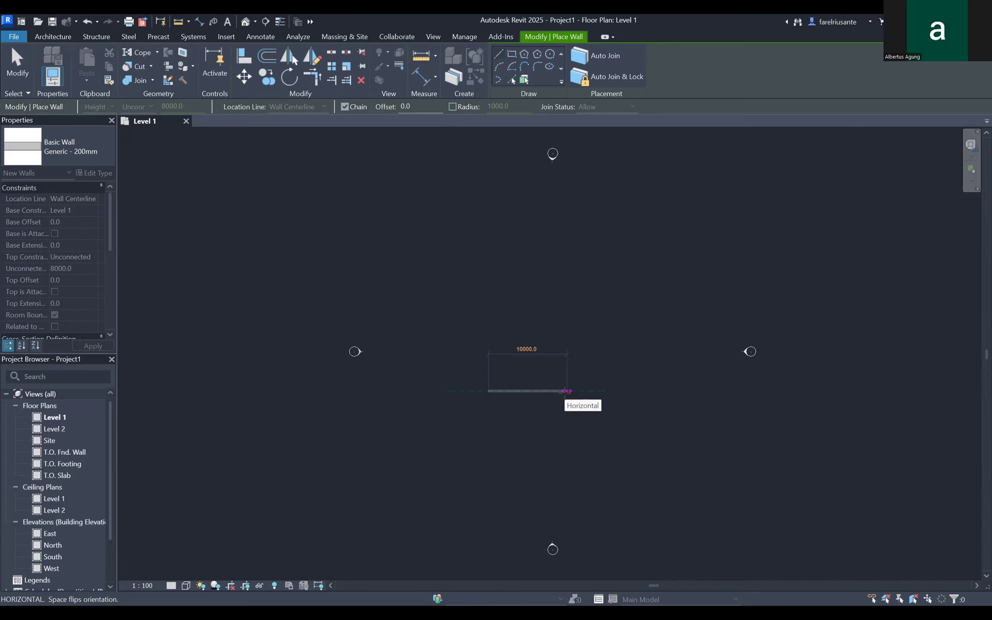
{"action": "left_click", "coordinate": [567, 391]}
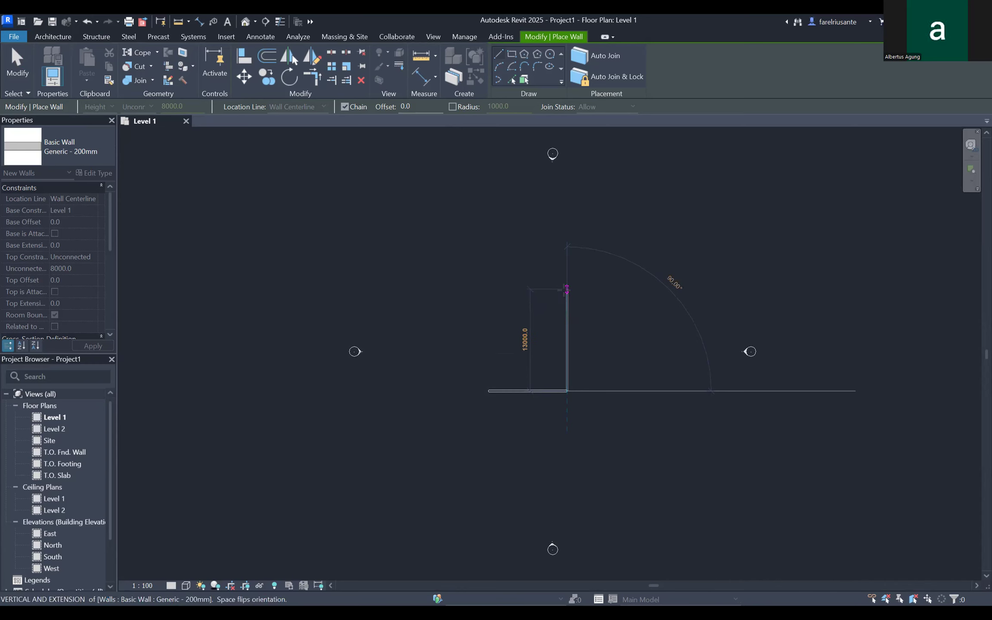
{"action": "type", "text": "20000"}
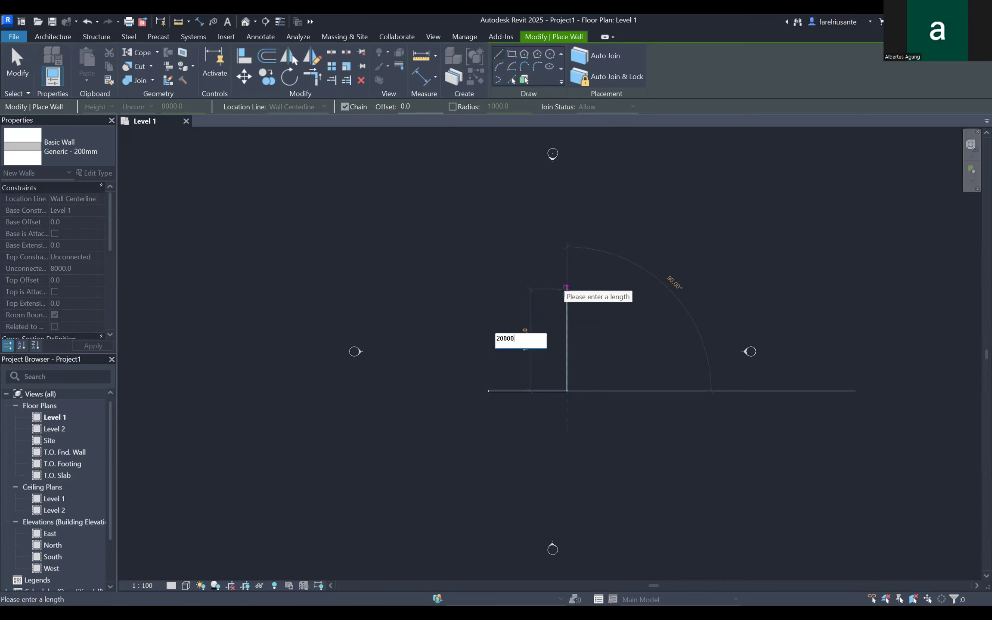
{"action": "key", "text": "Return"}
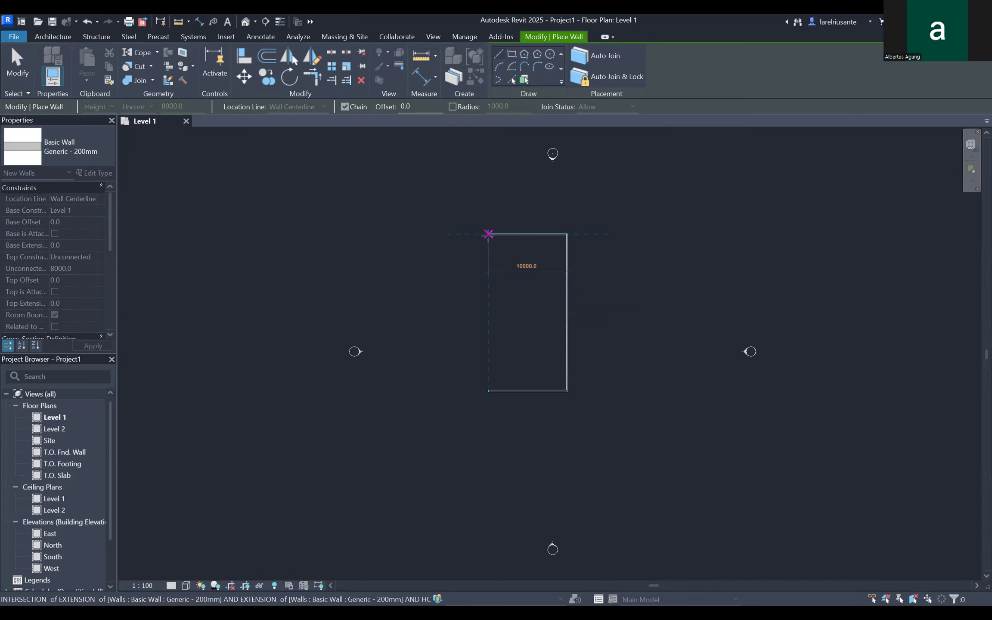
{"action": "left_click", "coordinate": [488, 234]}
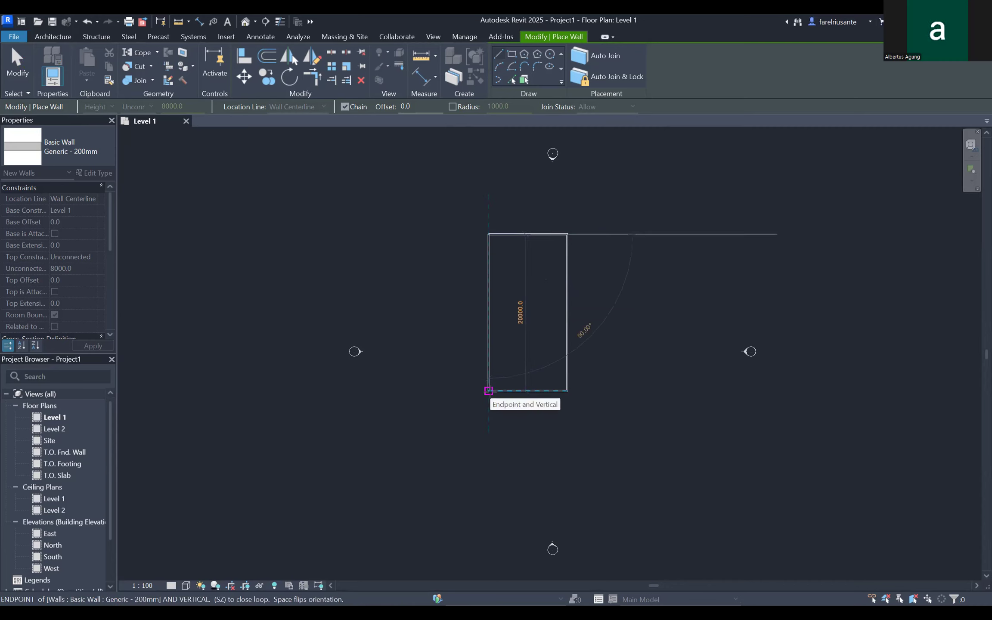
{"action": "left_click", "coordinate": [488, 390]}
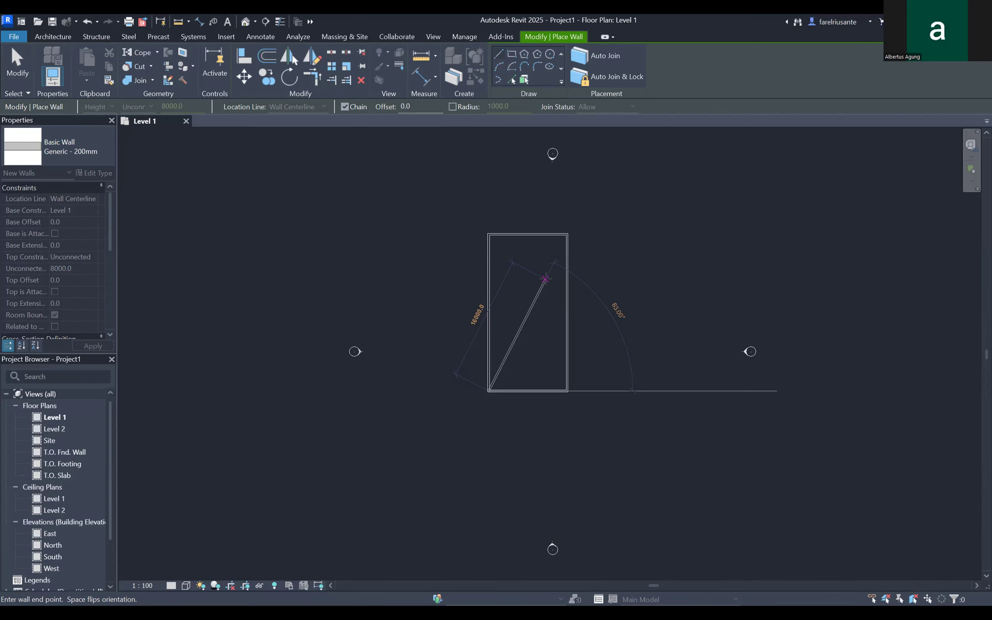
{"action": "key", "text": "Escape"}
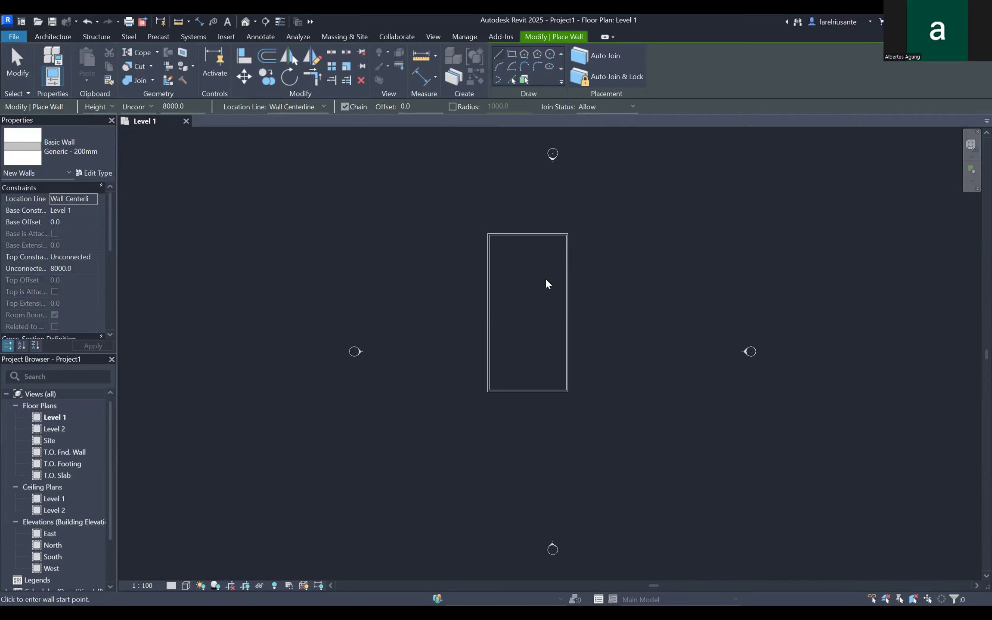
{"action": "key", "text": "Escape"}
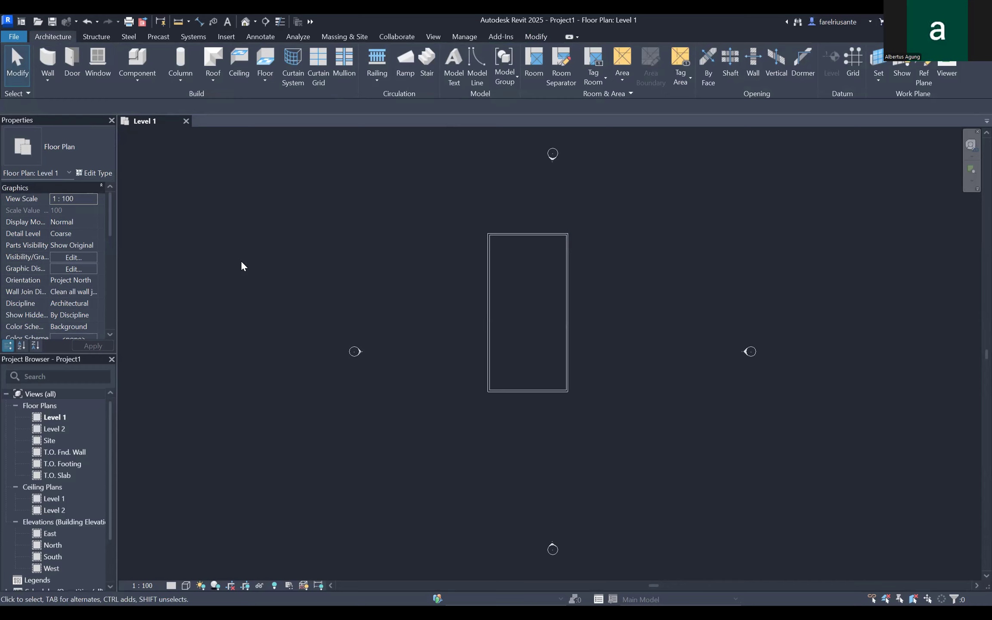
{"action": "scroll", "coordinate": [528, 314], "scroll_direction": "up", "scroll_amount": 1}
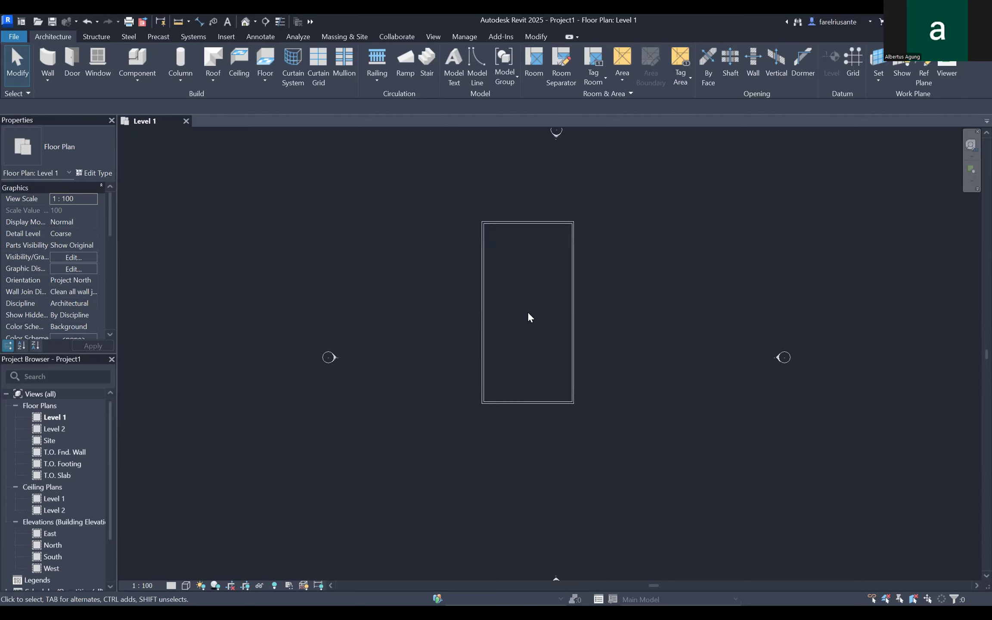
{"action": "scroll", "coordinate": [528, 314], "scroll_direction": "down", "scroll_amount": 1}
{"action": "middle_click_drag", "start_coordinate": [610, 308], "coordinate": [611, 315]}
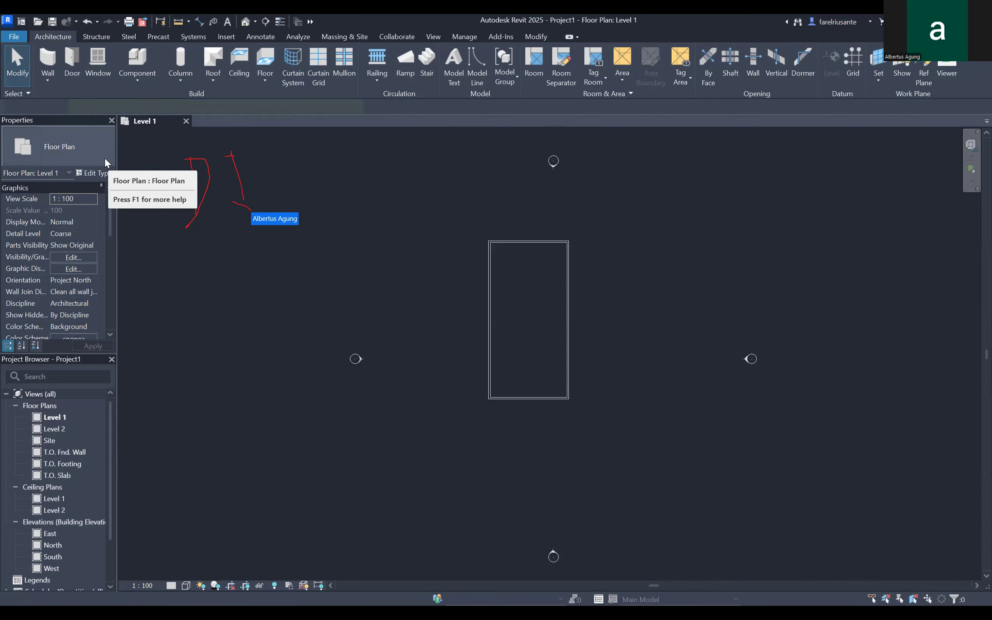
Place an aligned 10000 dimension between the left and right walls below the room.
{"action": "key", "text": "d"}
{"action": "key", "text": "i"}
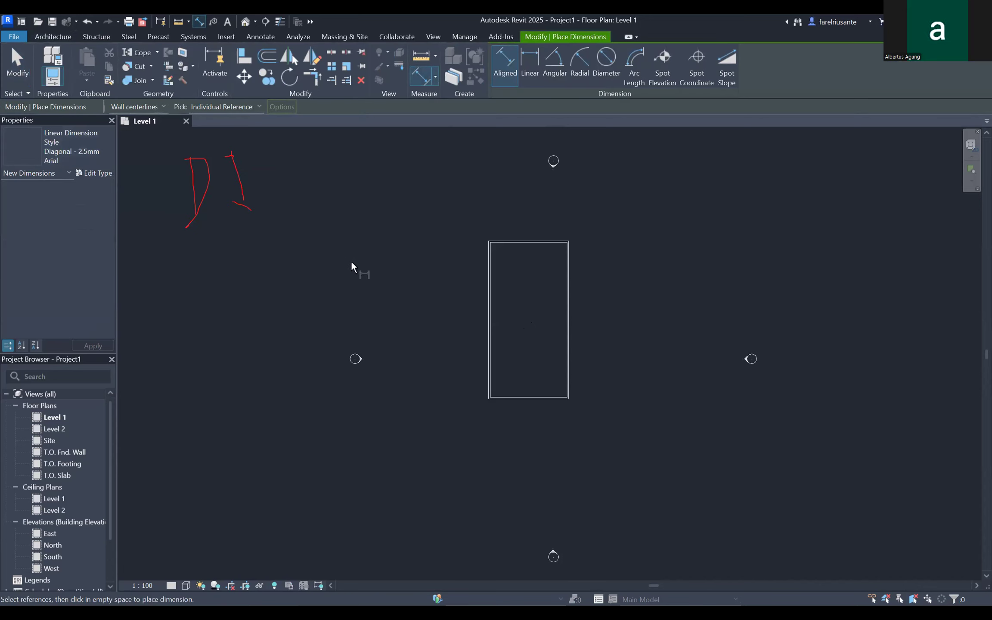
{"action": "left_click", "coordinate": [490, 374]}
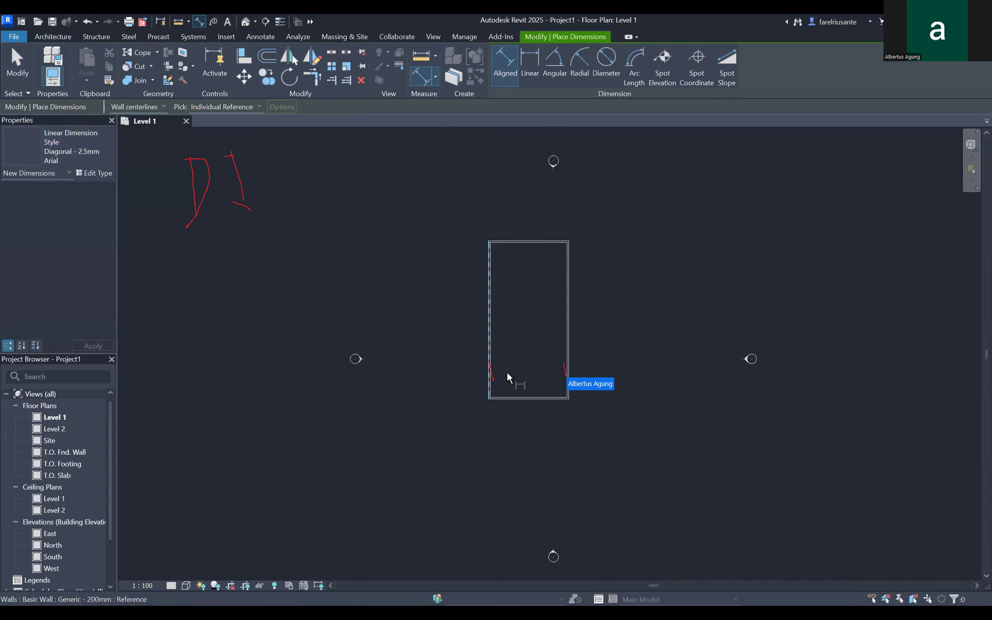
{"action": "left_click", "coordinate": [568, 373]}
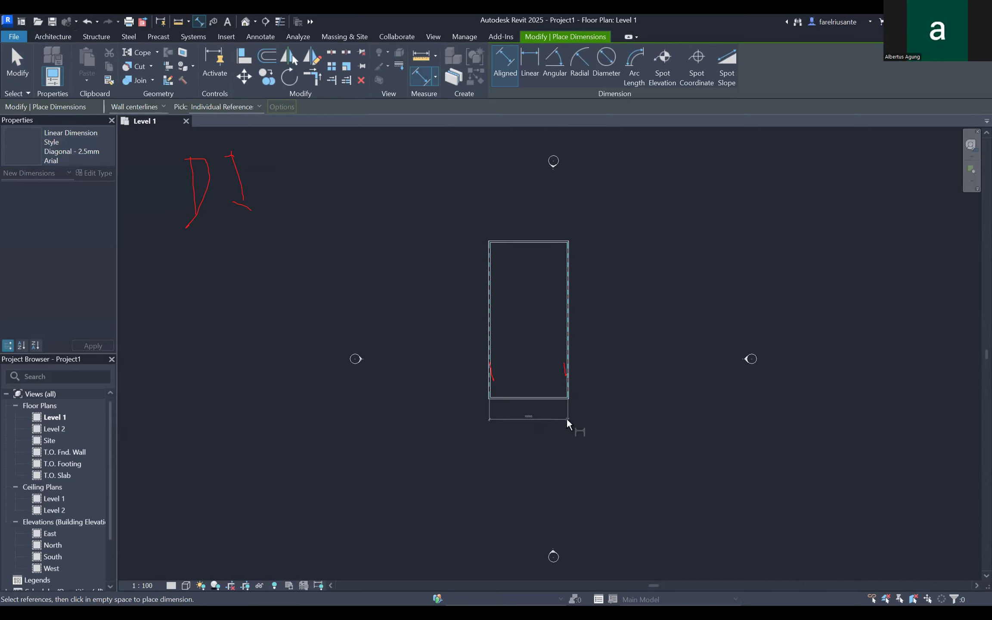
{"action": "left_click", "coordinate": [583, 429]}
Zoom in on the room, end dimensioning, and pan to show the walls above.
{"action": "scroll", "coordinate": [542, 435], "scroll_direction": "up", "scroll_amount": 2}
{"action": "scroll", "coordinate": [531, 429], "scroll_direction": "up", "scroll_amount": 3}
{"action": "scroll", "coordinate": [532, 429], "scroll_direction": "down", "scroll_amount": 1}
{"action": "scroll", "coordinate": [532, 429], "scroll_direction": "down", "scroll_amount": 2}
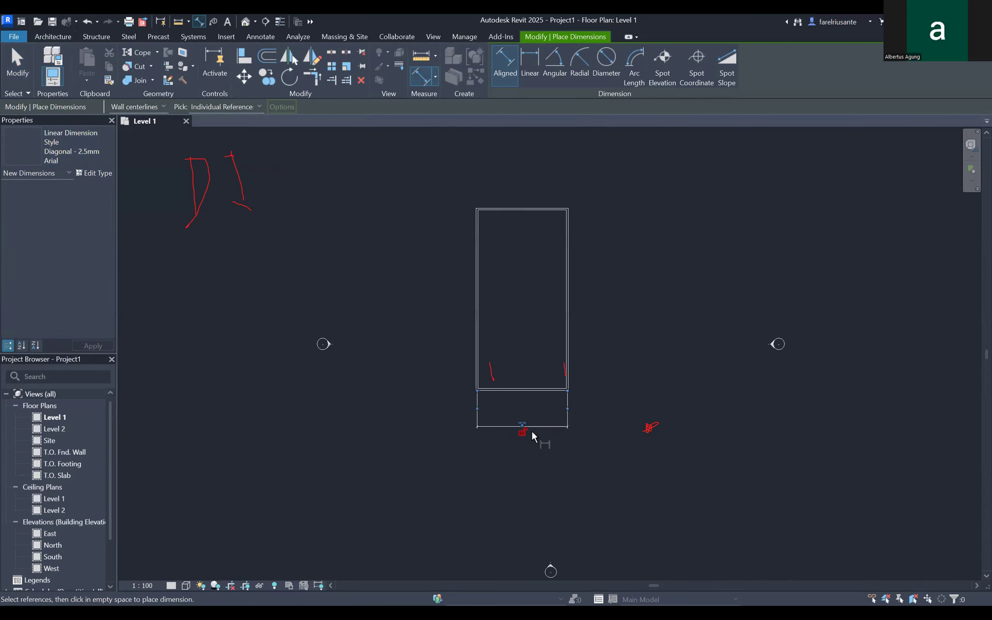
{"action": "scroll", "coordinate": [532, 429], "scroll_direction": "down", "scroll_amount": 1}
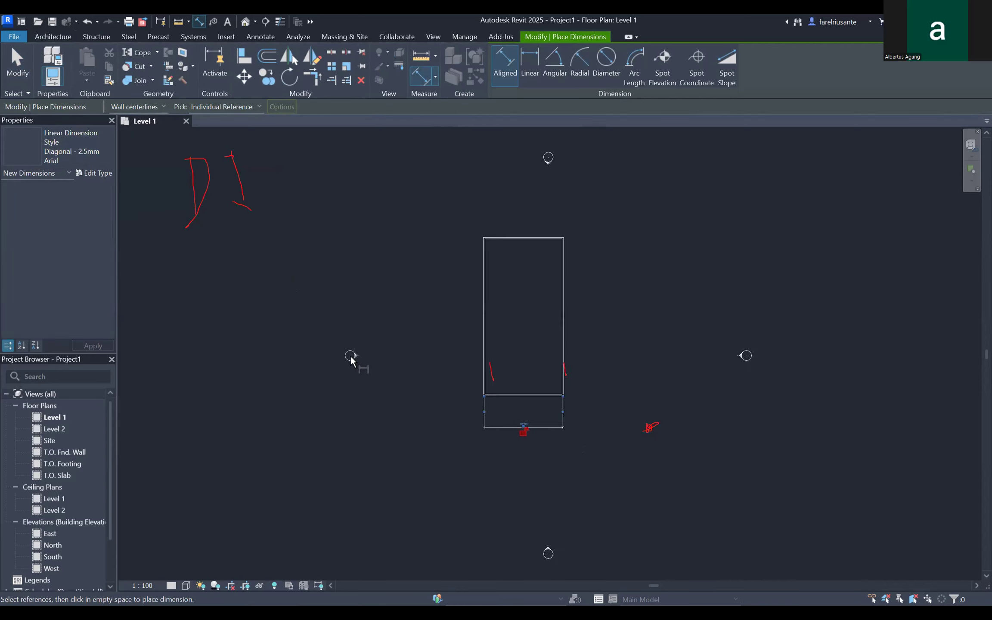
{"action": "scroll", "coordinate": [568, 413], "scroll_direction": "up", "scroll_amount": 2}
{"action": "scroll", "coordinate": [525, 419], "scroll_direction": "up", "scroll_amount": 1}
{"action": "scroll", "coordinate": [524, 419], "scroll_direction": "down", "scroll_amount": 1}
{"action": "scroll", "coordinate": [524, 420], "scroll_direction": "down", "scroll_amount": 2}
{"action": "scroll", "coordinate": [600, 427], "scroll_direction": "up", "scroll_amount": 1}
{"action": "middle_click_drag", "start_coordinate": [582, 403], "coordinate": [546, 385]}
{"action": "scroll", "coordinate": [556, 397], "scroll_direction": "down", "scroll_amount": 1}
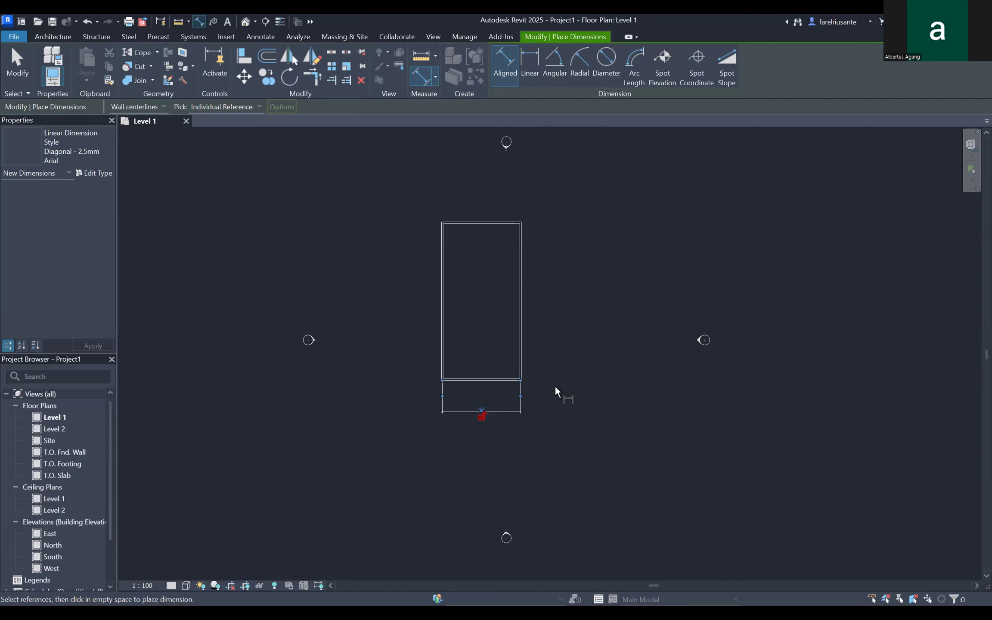
{"action": "scroll", "coordinate": [486, 413], "scroll_direction": "up", "scroll_amount": 2}
{"action": "scroll", "coordinate": [490, 418], "scroll_direction": "up", "scroll_amount": 4}
{"action": "scroll", "coordinate": [491, 417], "scroll_direction": "up", "scroll_amount": 2}
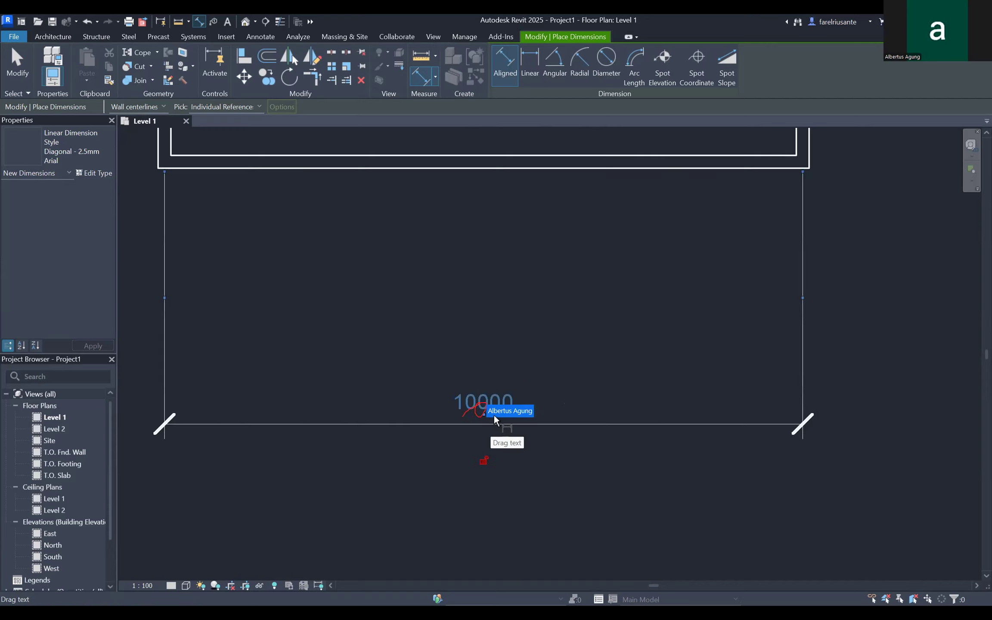
{"action": "scroll", "coordinate": [494, 414], "scroll_direction": "up", "scroll_amount": 1}
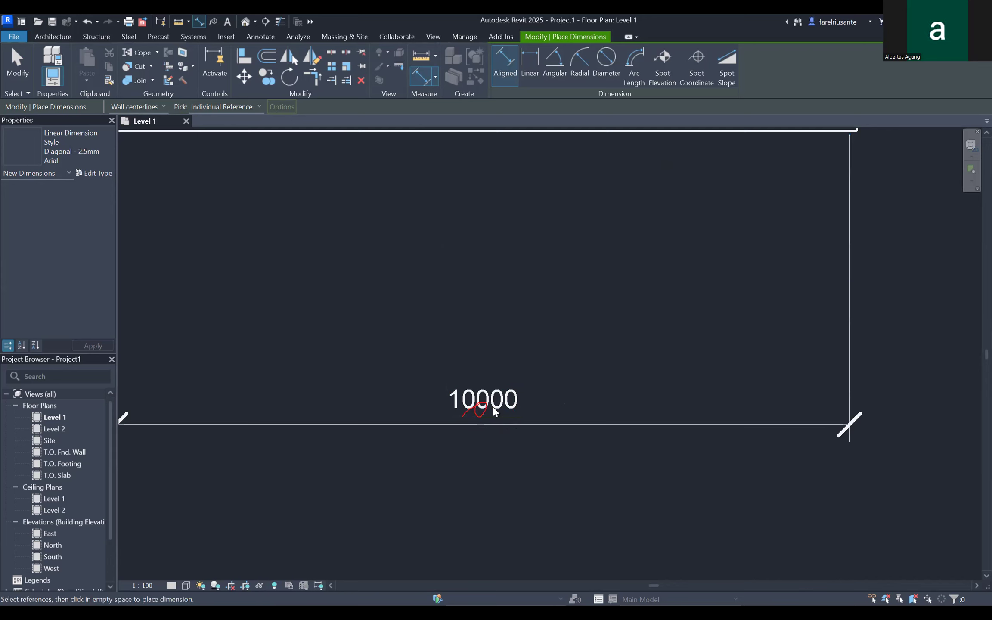
{"action": "key", "text": "Escape"}
{"action": "key", "text": "Escape"}
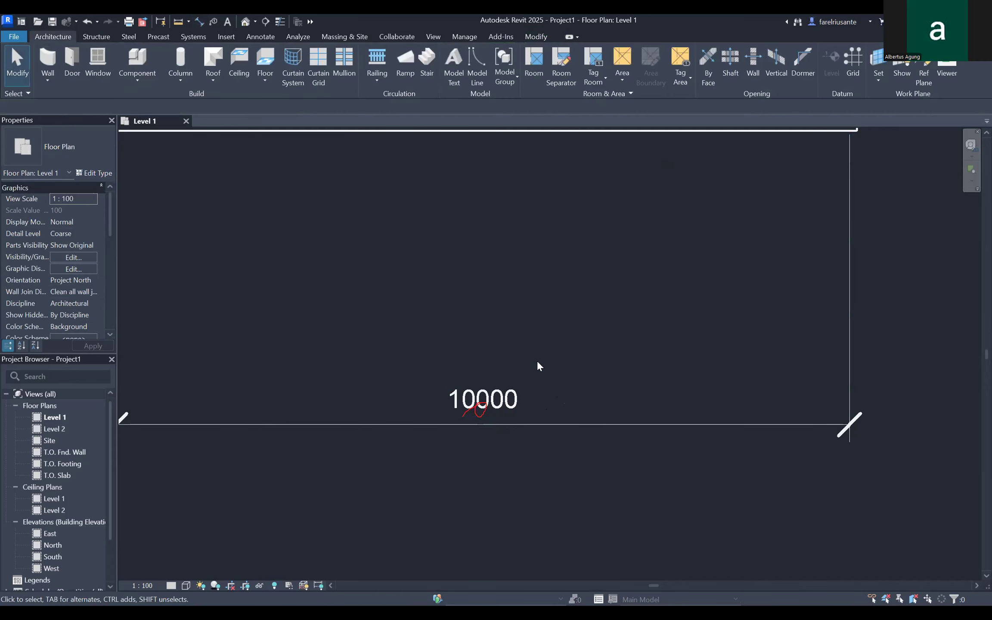
{"action": "scroll", "coordinate": [528, 394], "scroll_direction": "down", "scroll_amount": 1}
{"action": "scroll", "coordinate": [529, 393], "scroll_direction": "down", "scroll_amount": 1}
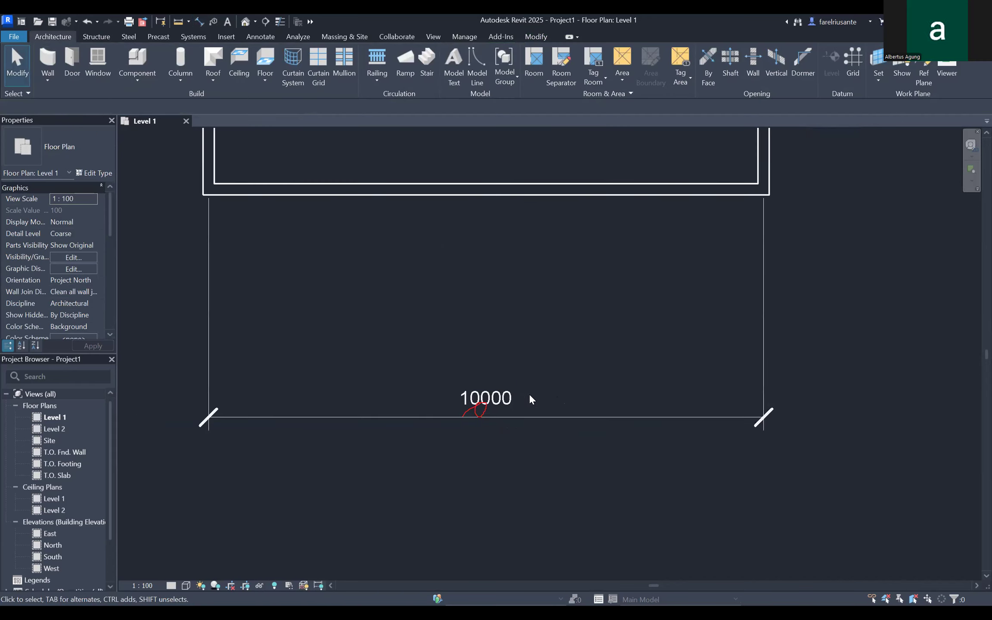
{"action": "middle_click_drag", "start_coordinate": [587, 334], "coordinate": [581, 374]}
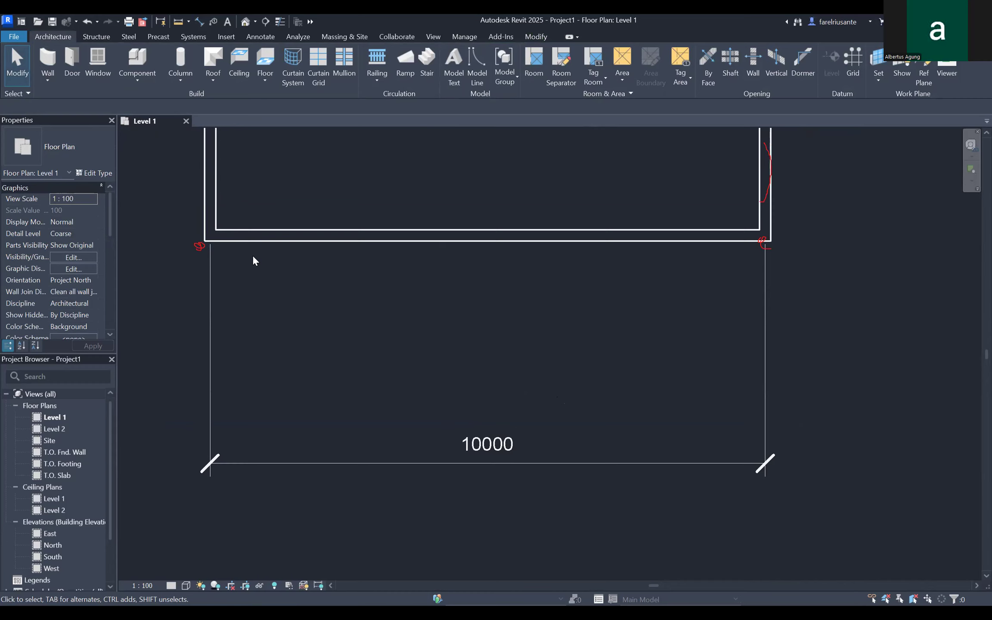
Dimension the left-to-right wall span again at 10000, cancelling the extra pending dimension.
{"action": "key", "text": "d"}
{"action": "key", "text": "i"}
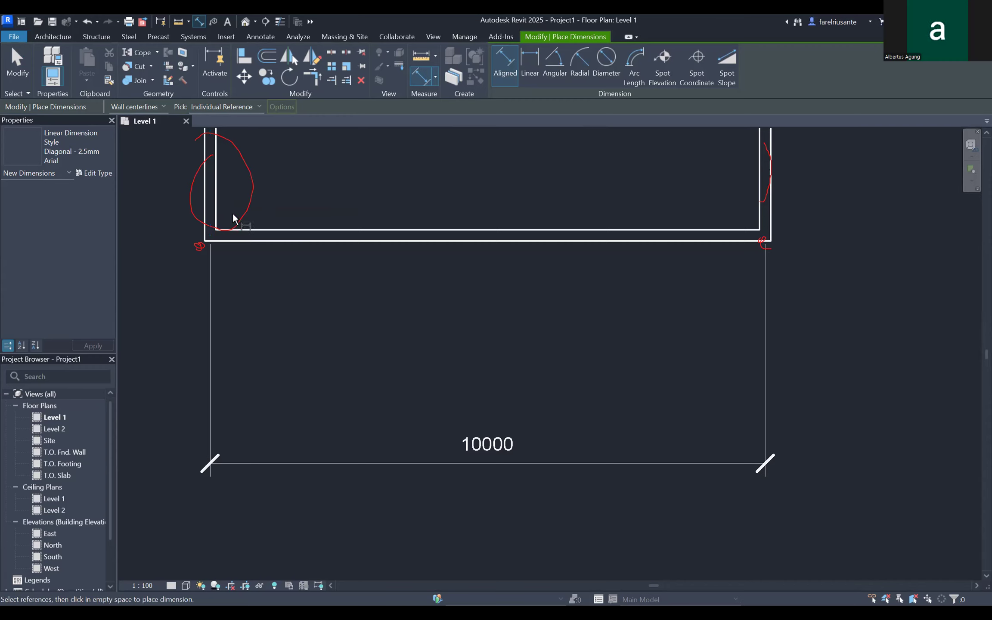
{"action": "scroll", "coordinate": [233, 188], "scroll_direction": "down", "scroll_amount": 3}
{"action": "middle_click_drag", "start_coordinate": [239, 193], "coordinate": [218, 258]}
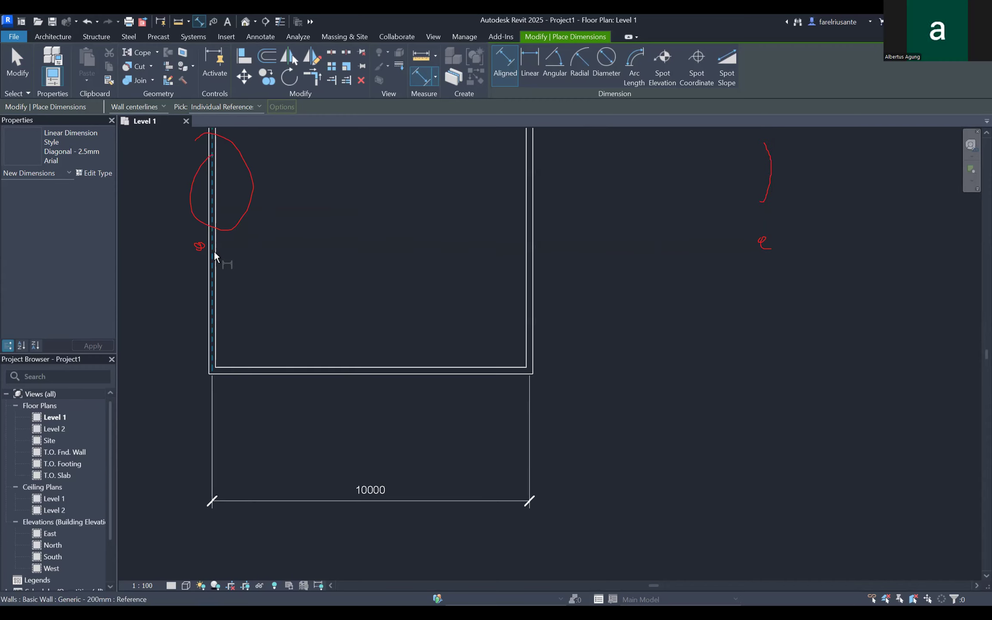
{"action": "left_click", "coordinate": [220, 250]}
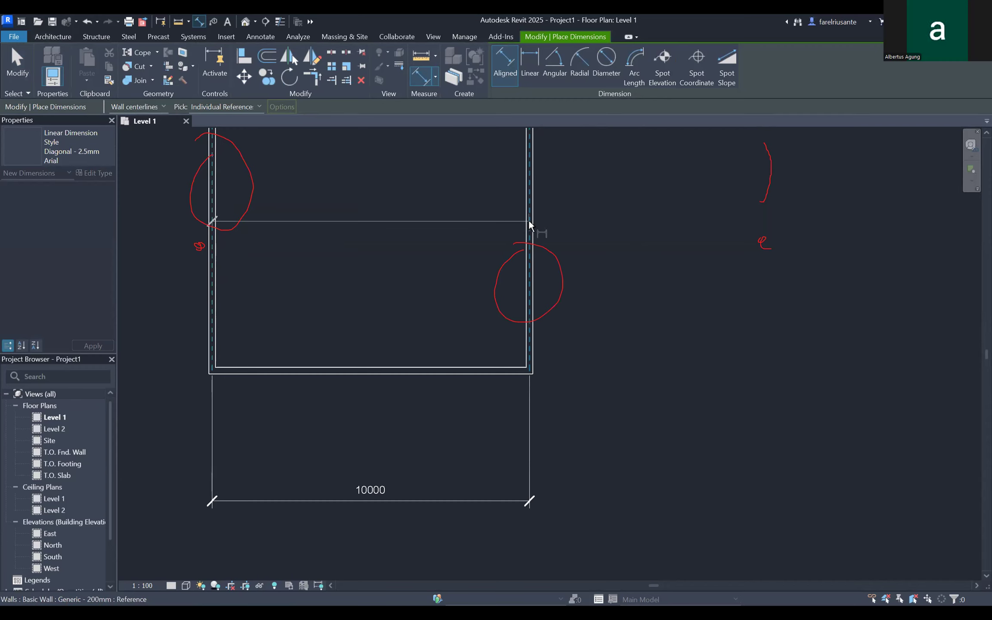
{"action": "left_click", "coordinate": [530, 283]}
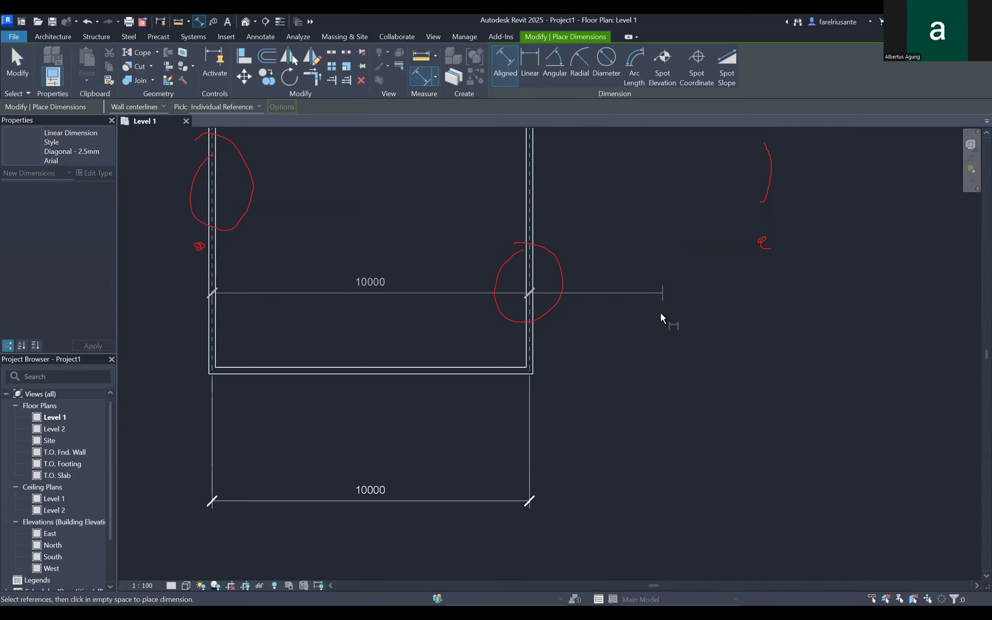
{"action": "middle_click_drag", "start_coordinate": [653, 458], "coordinate": [659, 408]}
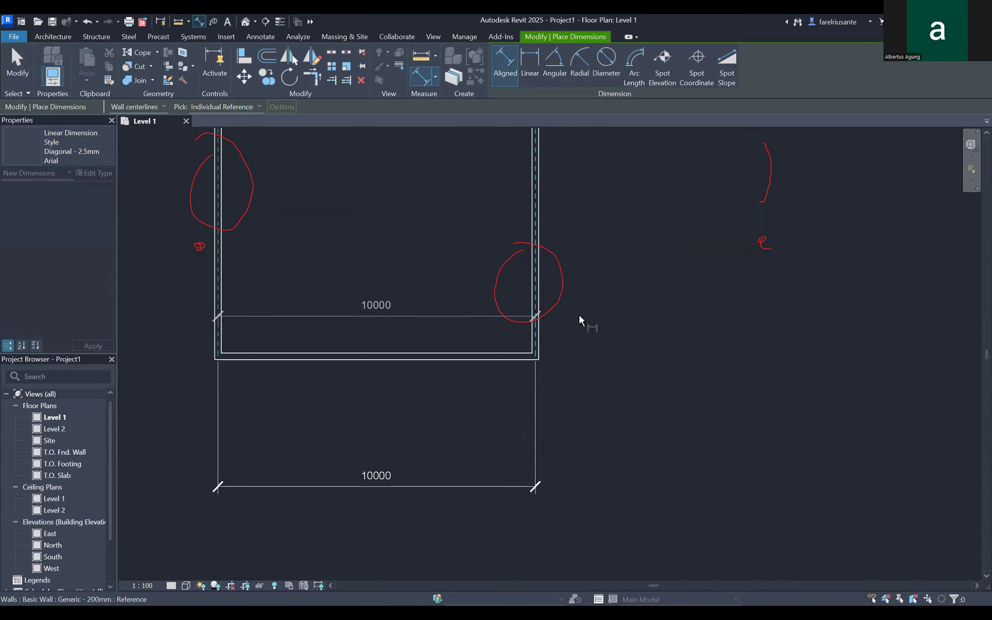
{"action": "left_click", "coordinate": [597, 487]}
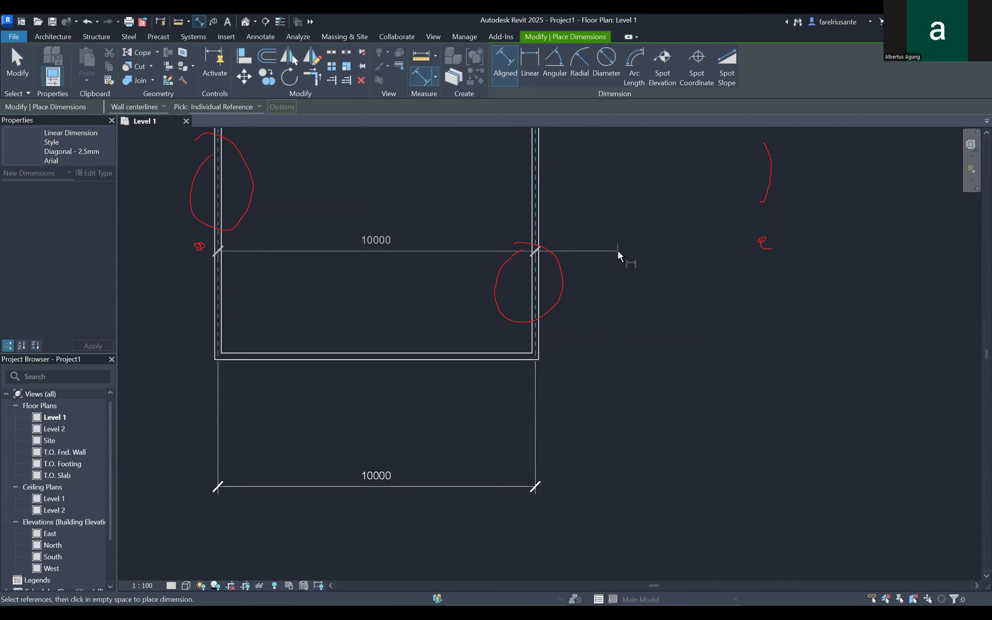
{"action": "key", "text": "Escape"}
{"action": "mouse_move", "coordinate": [457, 288]}
{"action": "middle_mouse_down"}
{"action": "mouse_move", "coordinate": [551, 330]}
{"action": "mouse_move", "coordinate": [491, 316]}
{"action": "middle_mouse_up"}
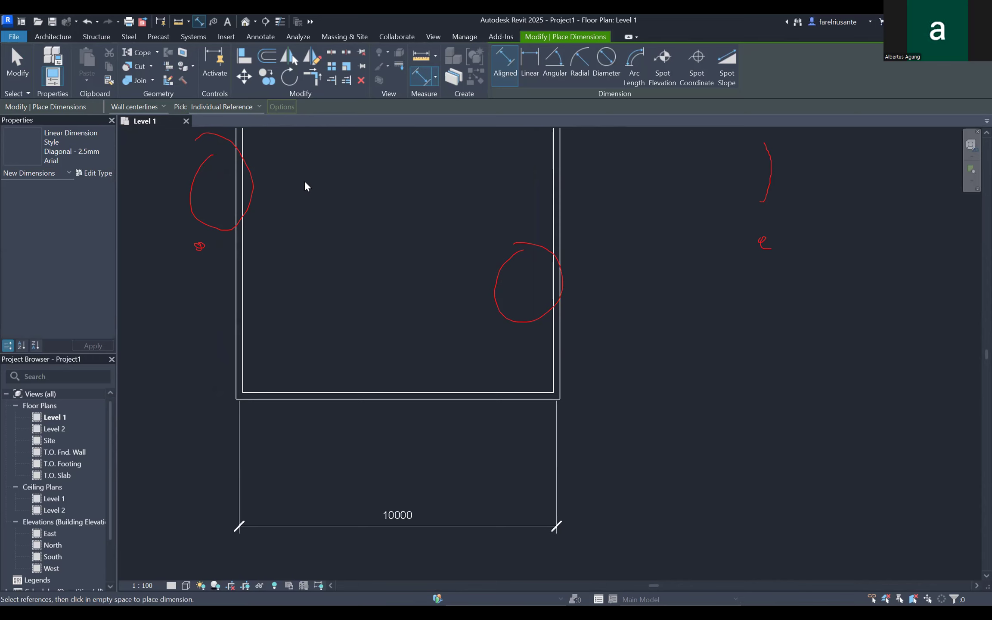
Restart Aligned Dimension (DI) and pick the left wall's outer face as the first reference.
{"action": "key", "text": "Escape"}
{"action": "key", "text": "d"}
{"action": "key", "text": "i"}
{"action": "scroll", "coordinate": [237, 370], "scroll_direction": "up", "scroll_amount": 2}
{"action": "scroll", "coordinate": [237, 370], "scroll_direction": "up", "scroll_amount": 2}
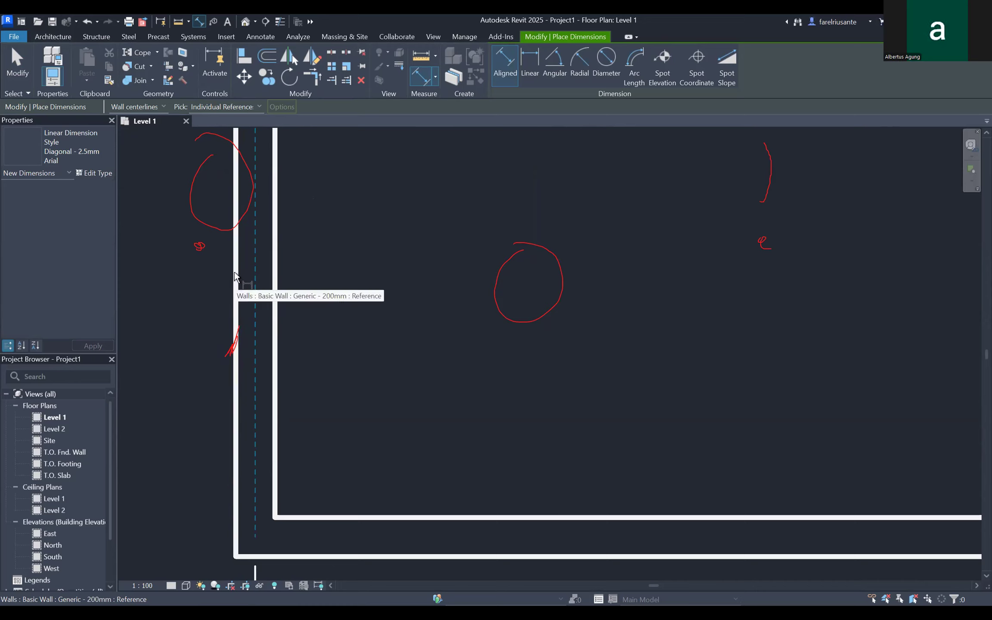
{"action": "key", "text": "Tab"}
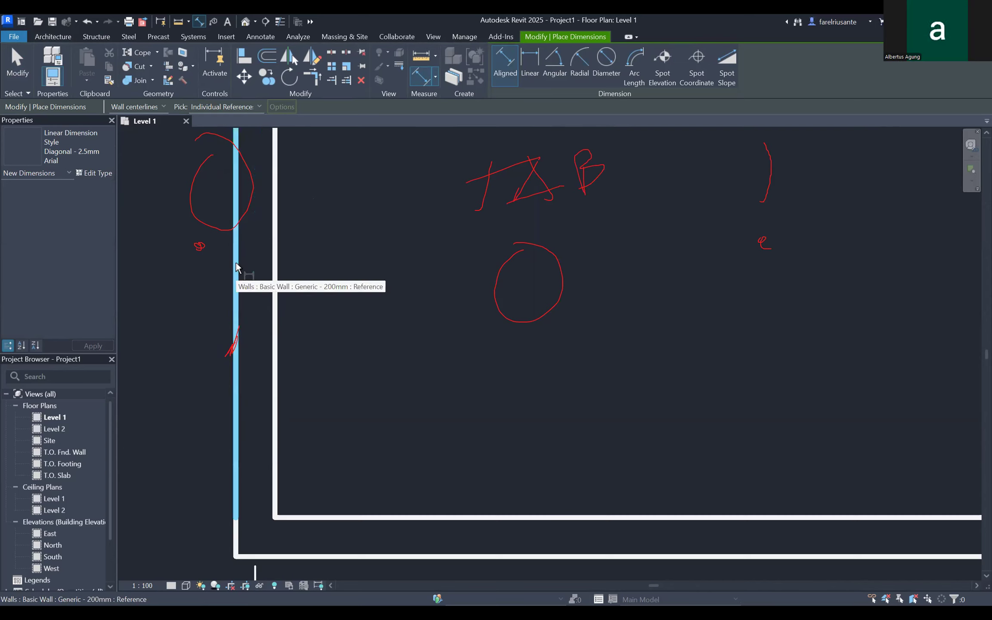
{"action": "left_click", "coordinate": [236, 262]}
Pick the right wall's outer face and place the 10200 dimension below the 10000 one.
{"action": "scroll", "coordinate": [503, 269], "scroll_direction": "down", "scroll_amount": 1}
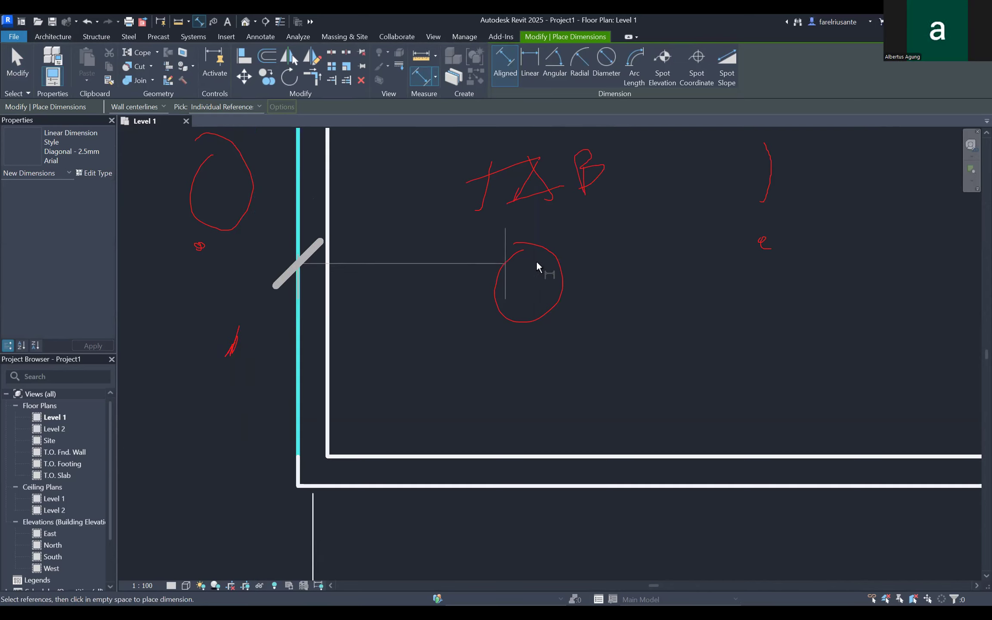
{"action": "scroll", "coordinate": [619, 275], "scroll_direction": "down", "scroll_amount": 1}
{"action": "middle_click_drag", "start_coordinate": [620, 275], "coordinate": [376, 266]}
{"action": "scroll", "coordinate": [595, 272], "scroll_direction": "down", "scroll_amount": 1}
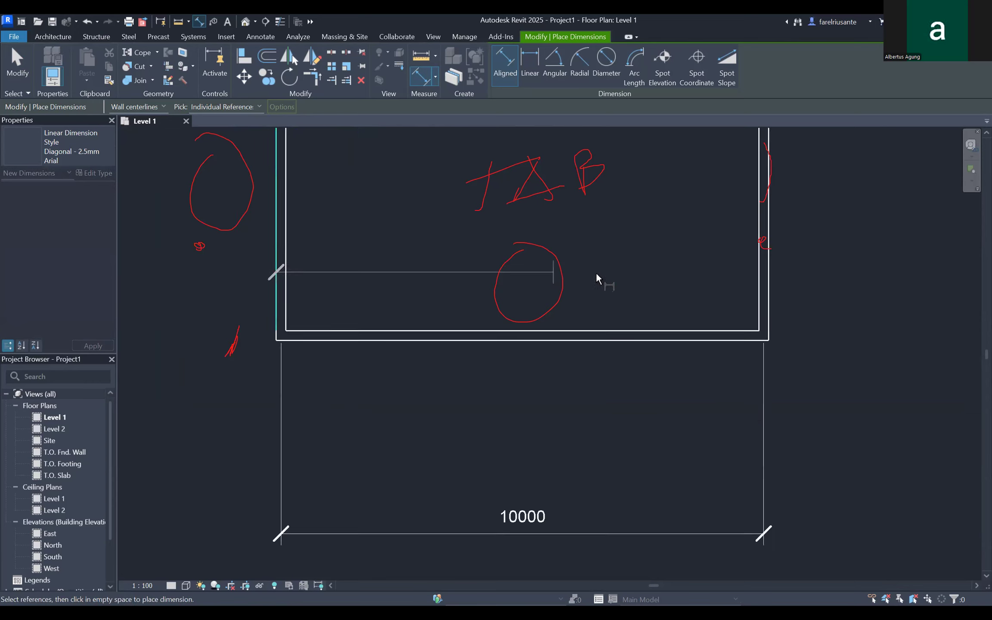
{"action": "scroll", "coordinate": [595, 272], "scroll_direction": "down", "scroll_amount": 1}
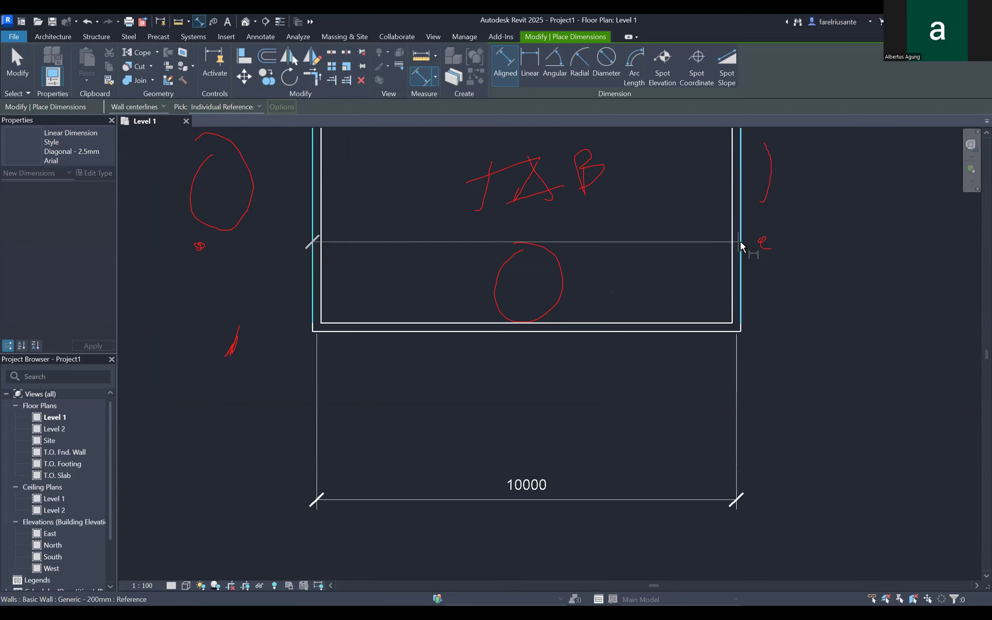
{"action": "left_click", "coordinate": [741, 241]}
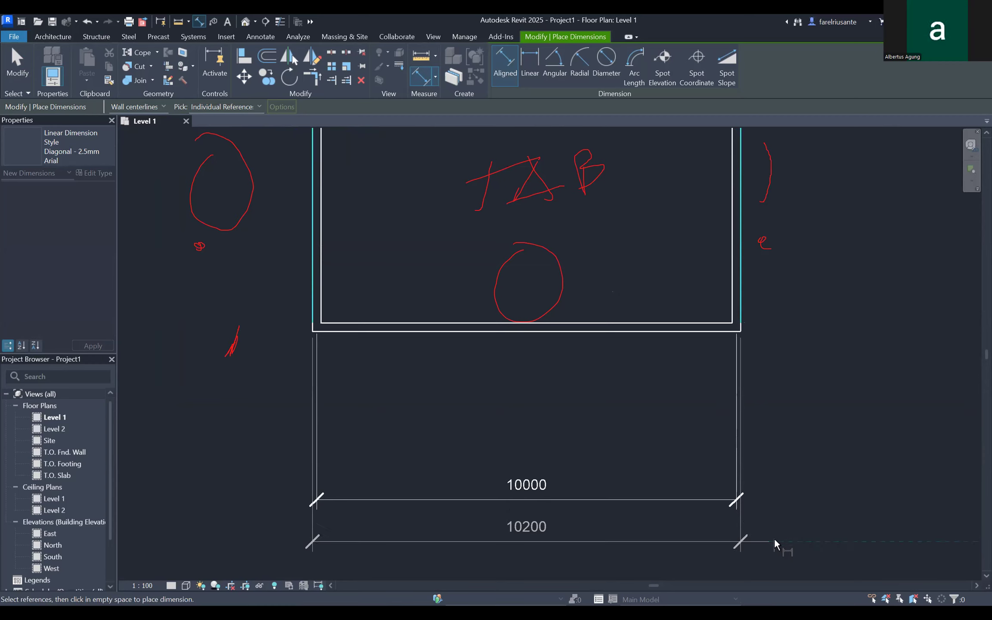
{"action": "scroll", "coordinate": [774, 537], "scroll_direction": "down", "scroll_amount": 1}
{"action": "middle_click_drag", "start_coordinate": [782, 500], "coordinate": [770, 382]}
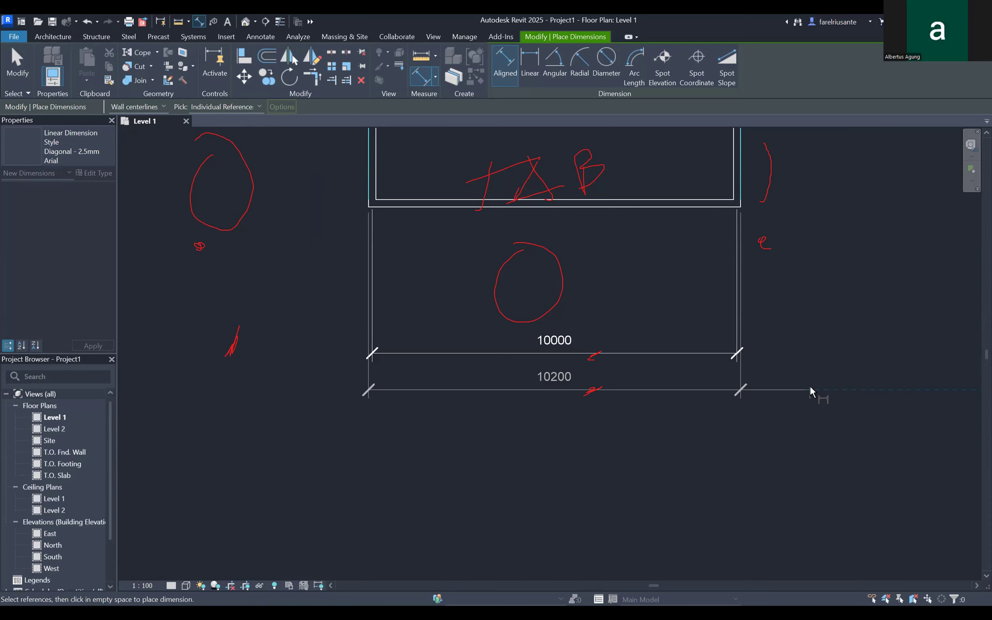
{"action": "left_click", "coordinate": [809, 385]}
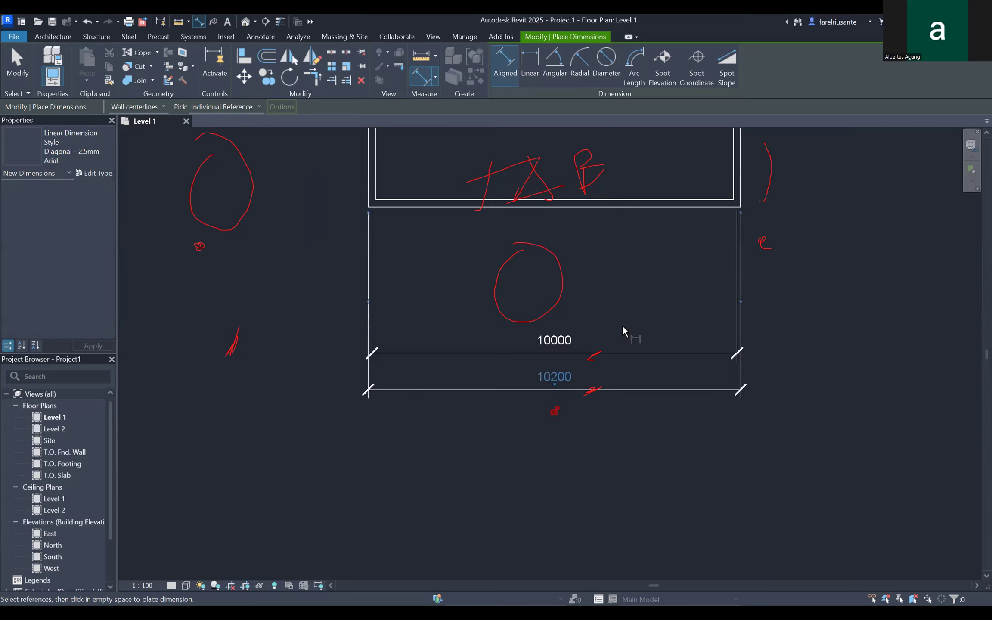
Dimension the left and right inner wall faces as 9800, placed above the 10000 dimension.
{"action": "scroll", "coordinate": [606, 354], "scroll_direction": "up", "scroll_amount": 2}
{"action": "scroll", "coordinate": [610, 303], "scroll_direction": "down", "scroll_amount": 1}
{"action": "scroll", "coordinate": [600, 318], "scroll_direction": "down", "scroll_amount": 1}
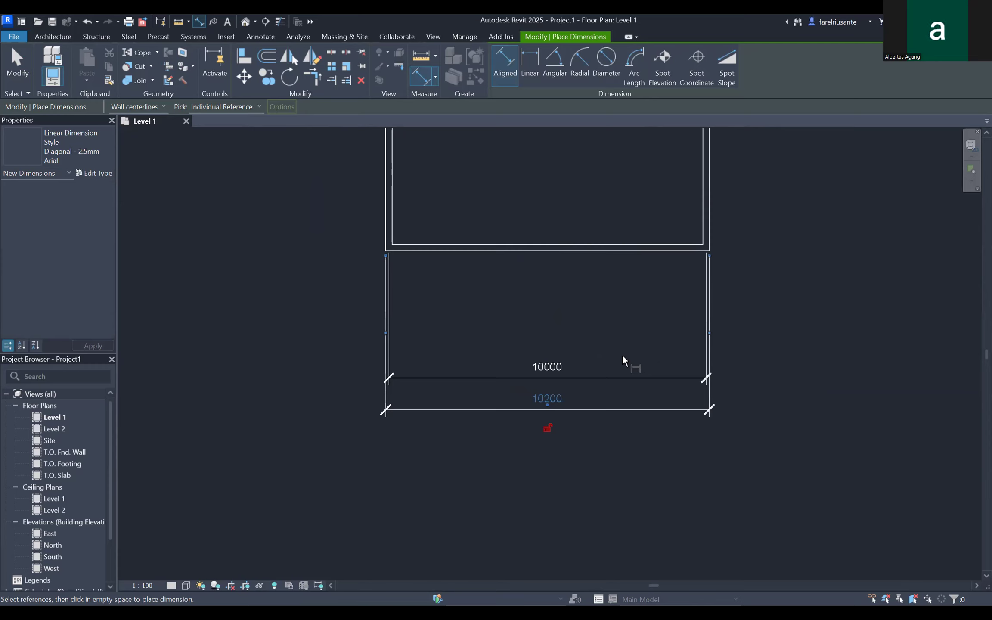
{"action": "left_click", "coordinate": [451, 280]}
{"action": "left_click", "coordinate": [392, 211]}
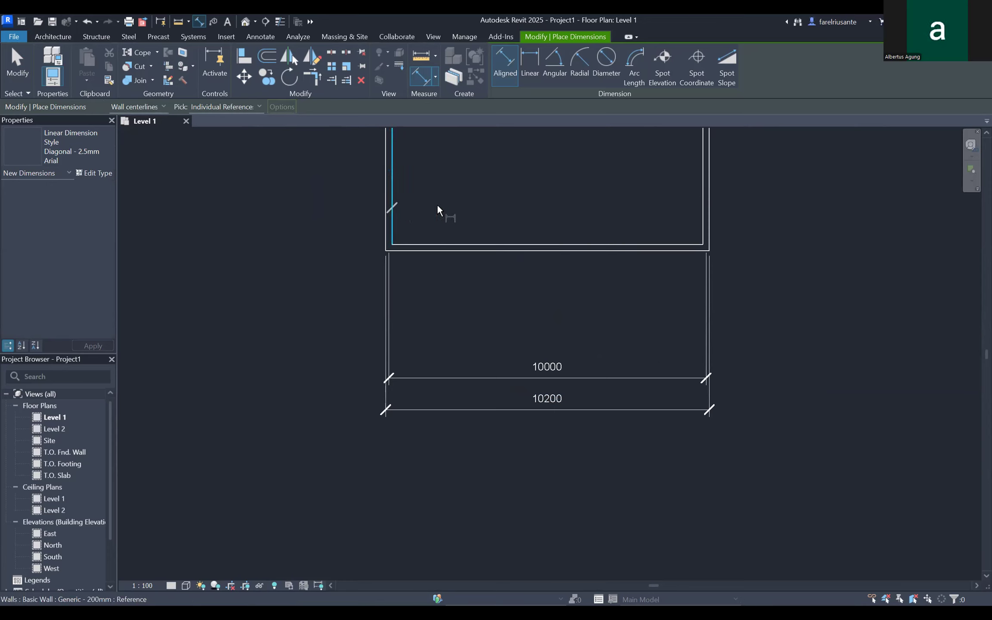
{"action": "left_click", "coordinate": [703, 177]}
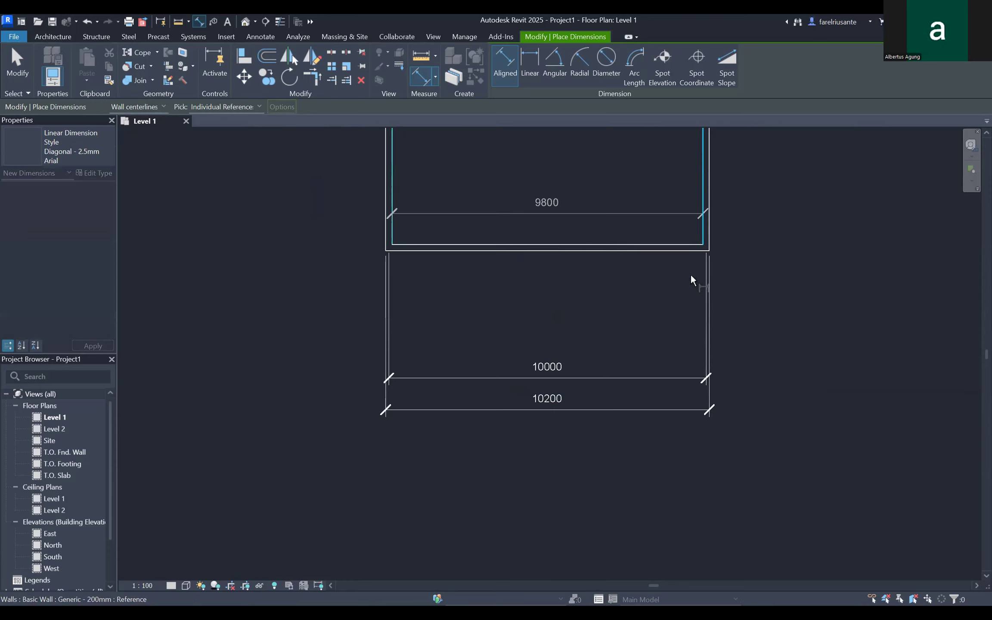
{"action": "left_click", "coordinate": [687, 346]}
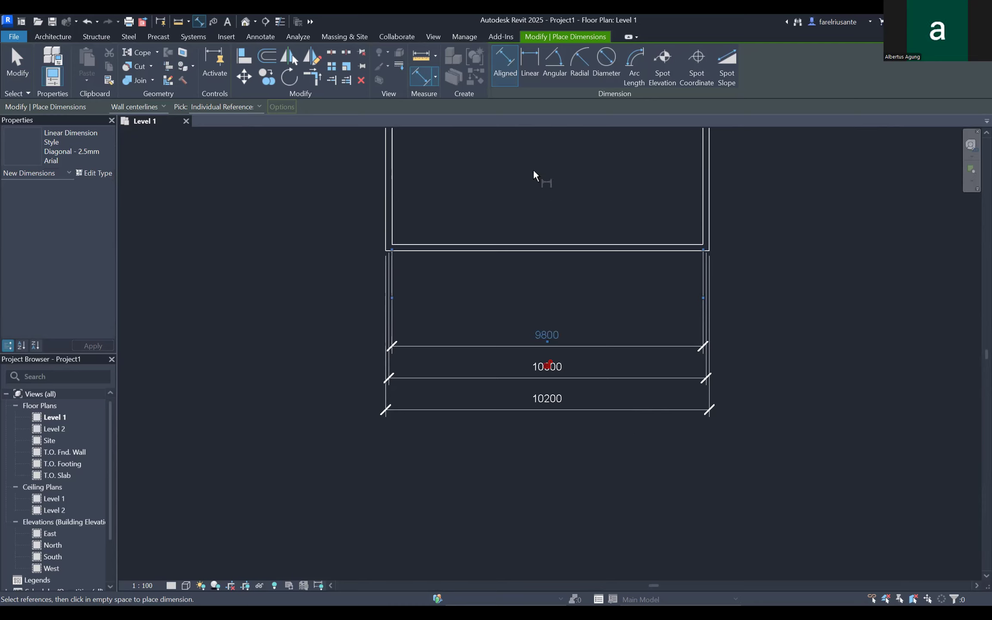
{"action": "key", "text": "Escape"}
{"action": "key", "text": "Escape"}
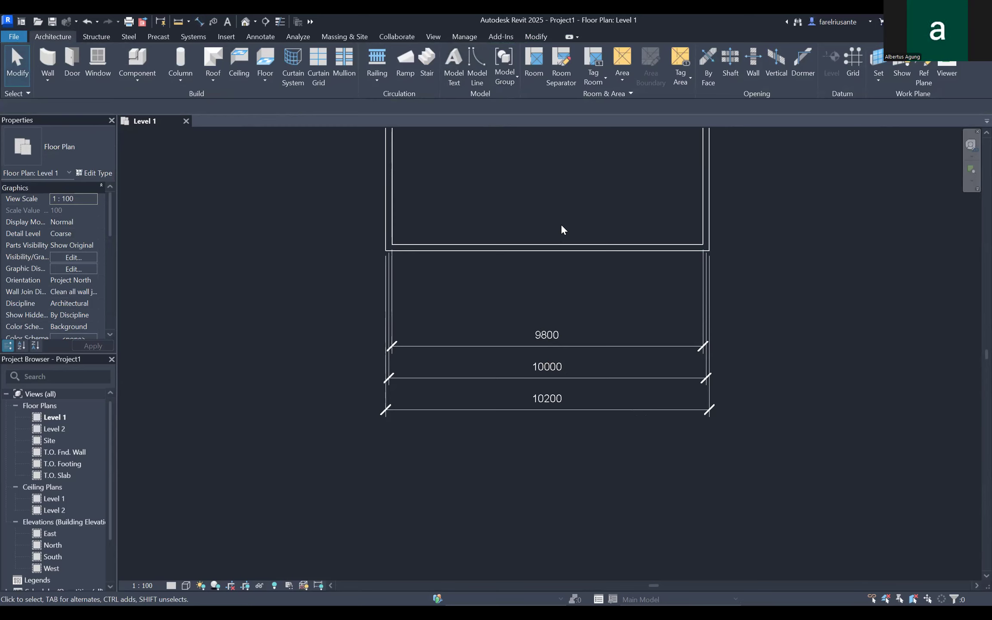
Switch the ribbon to the Manage tab, passing through Annotate.
{"action": "left_click", "coordinate": [272, 36]}
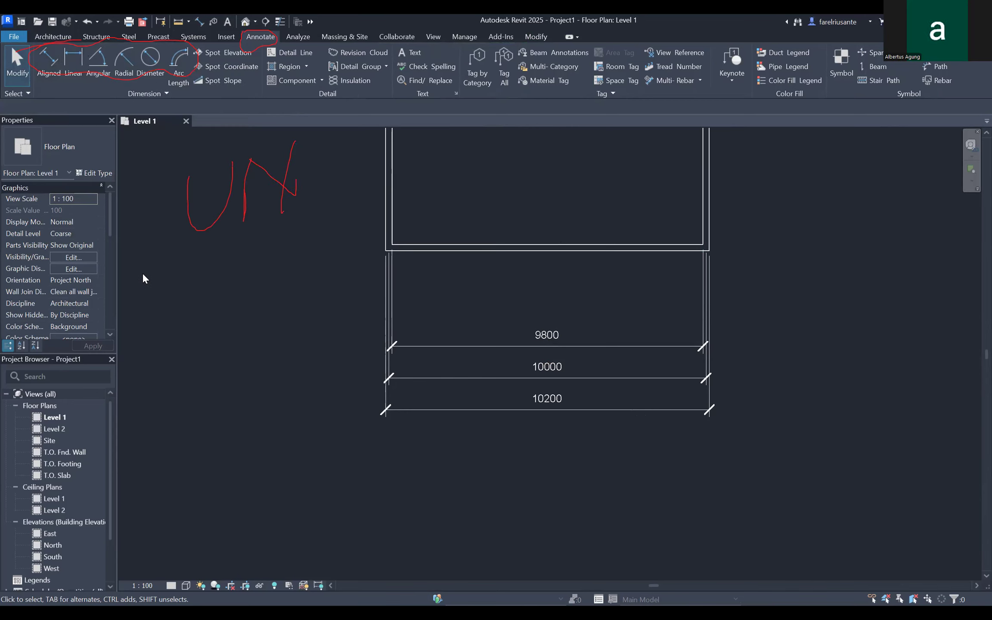
{"action": "left_click", "coordinate": [464, 35]}
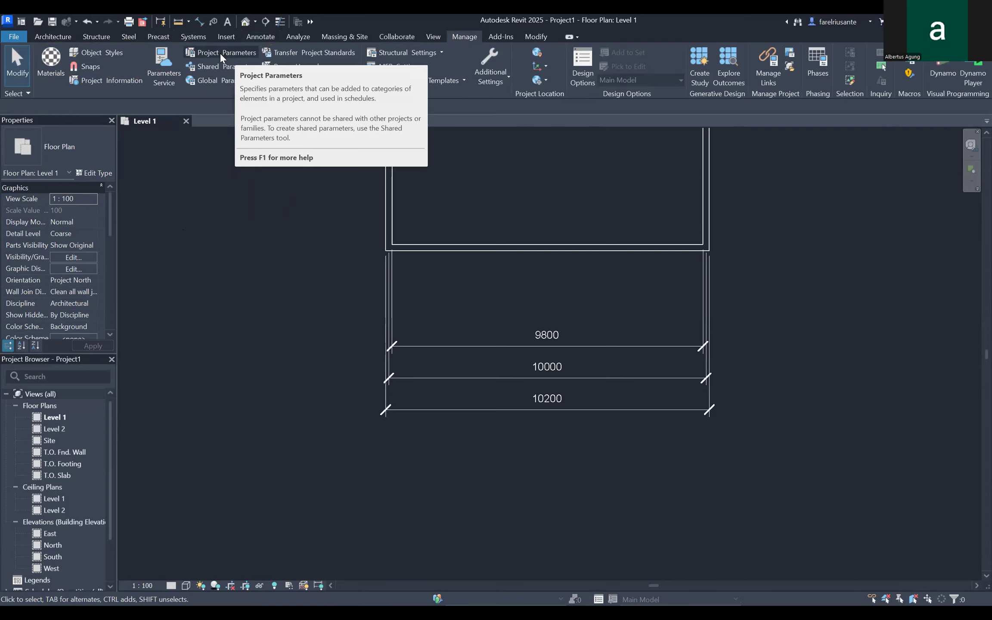
{"action": "left_click", "coordinate": [221, 55]}
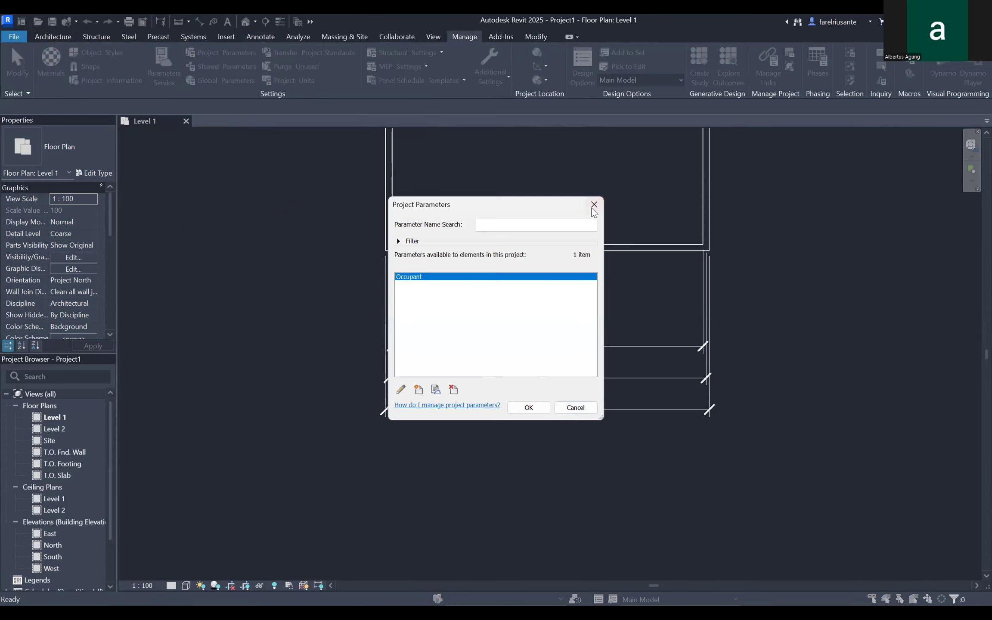
{"action": "left_click", "coordinate": [594, 206]}
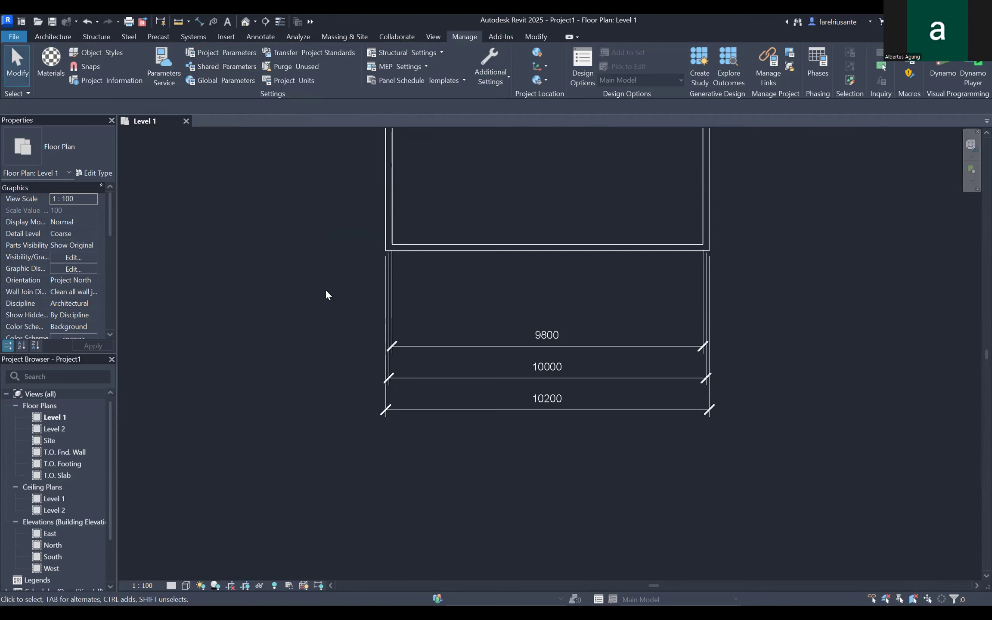
{"action": "left_click", "coordinate": [551, 368]}
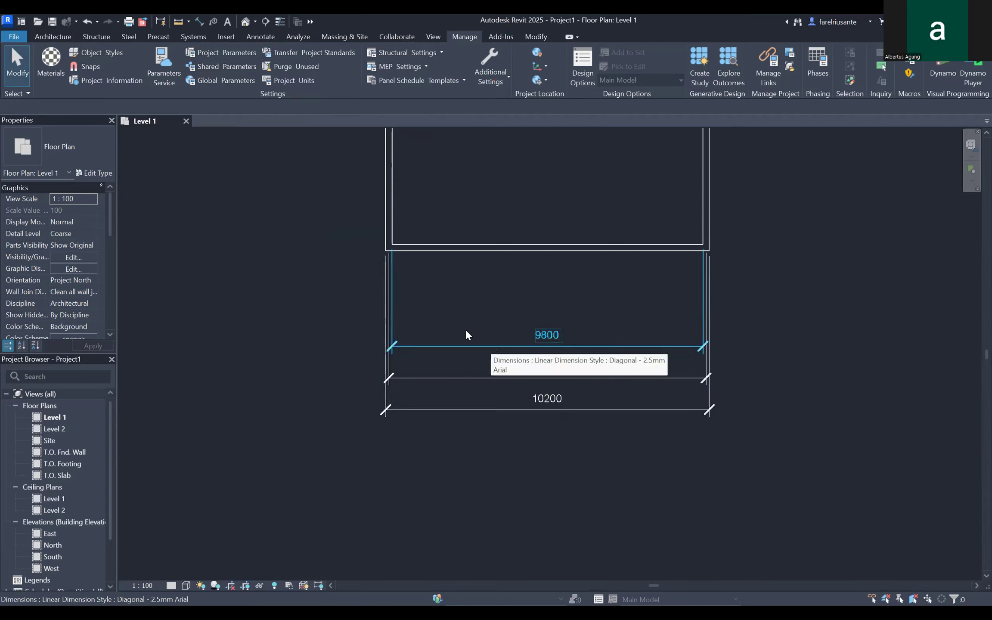
{"action": "scroll", "coordinate": [427, 279], "scroll_direction": "up", "scroll_amount": 1}
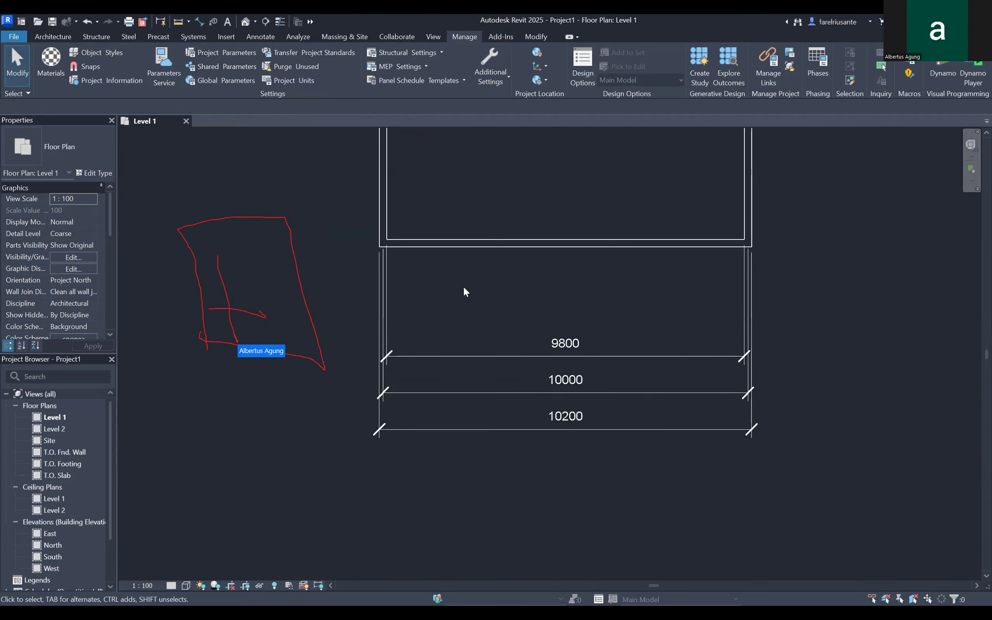
Pan the plan and select the left vertical Generic - 200mm wall.
{"action": "middle_click_drag", "start_coordinate": [473, 286], "coordinate": [447, 308]}
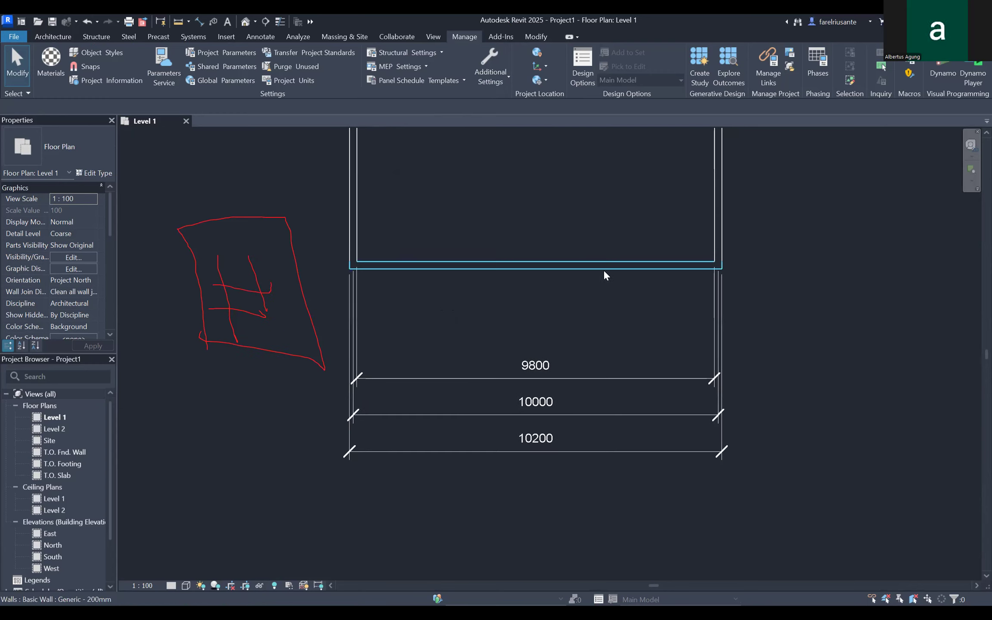
{"action": "left_click_drag", "start_coordinate": [331, 276], "coordinate": [339, 354]}
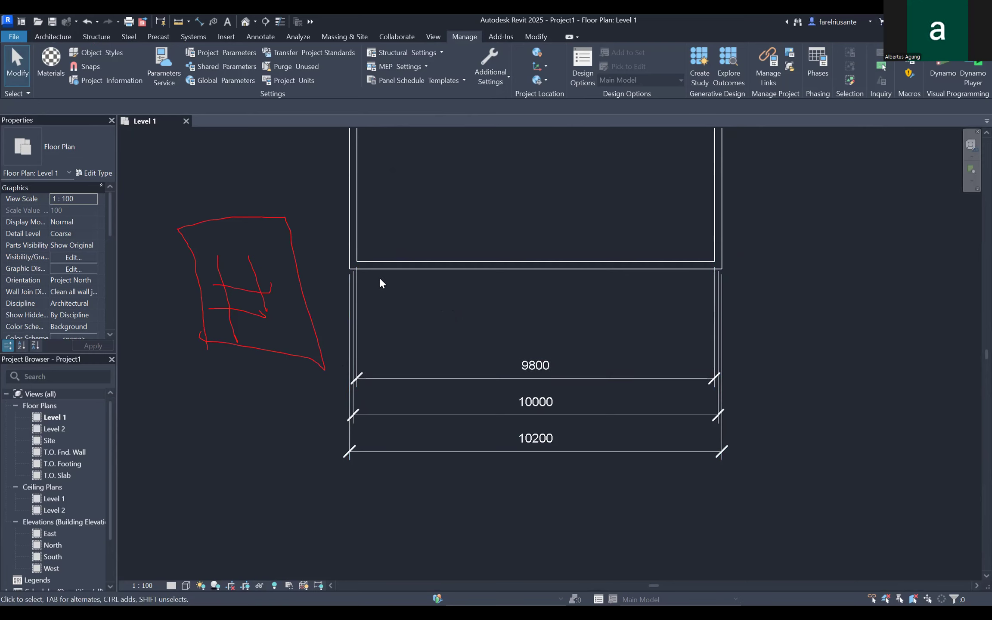
{"action": "left_click", "coordinate": [358, 219]}
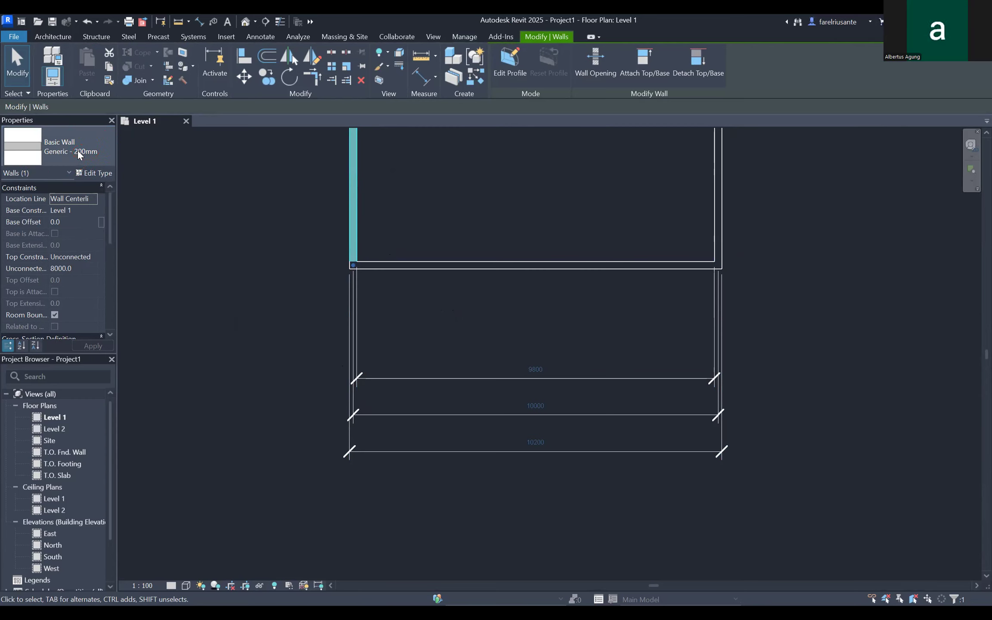
Browse the wall type list without changing it, then open Generic - 200mm's Type Properties.
{"action": "left_click", "coordinate": [78, 151]}
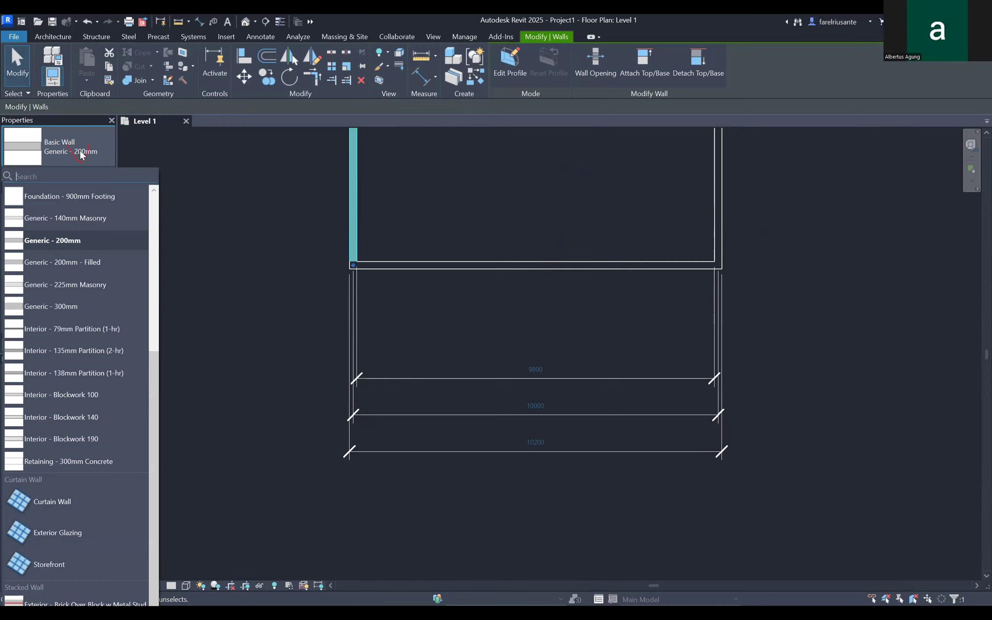
{"action": "left_click", "coordinate": [75, 243]}
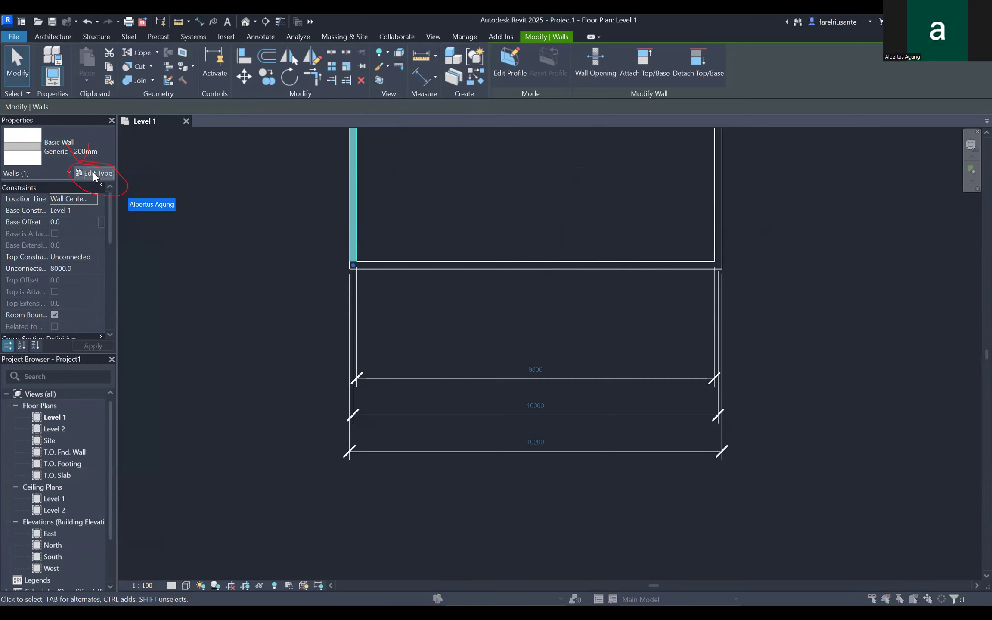
{"action": "left_click", "coordinate": [95, 173]}
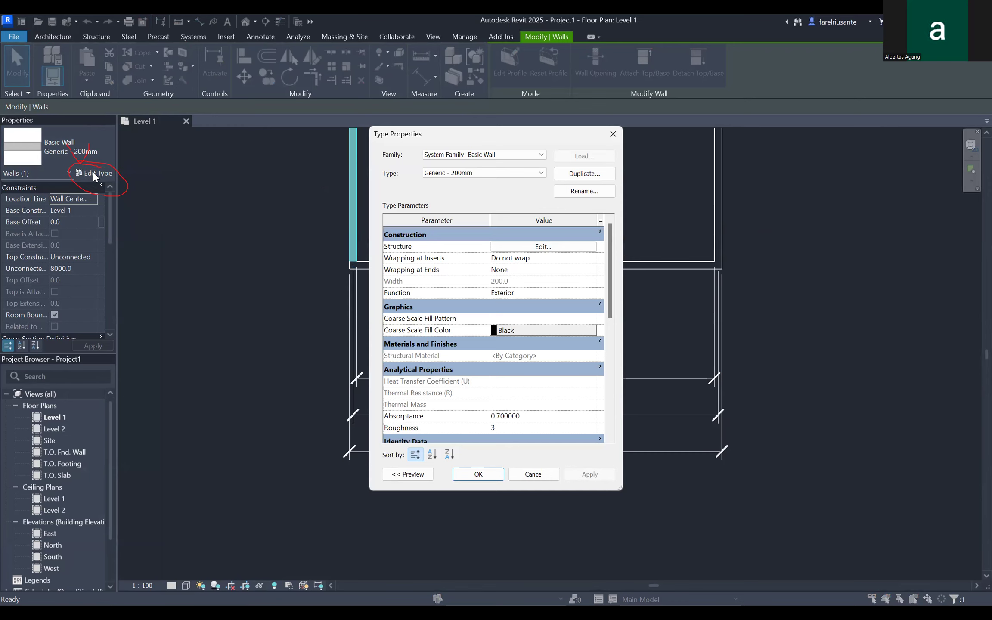
{"action": "left_click", "coordinate": [555, 249]}
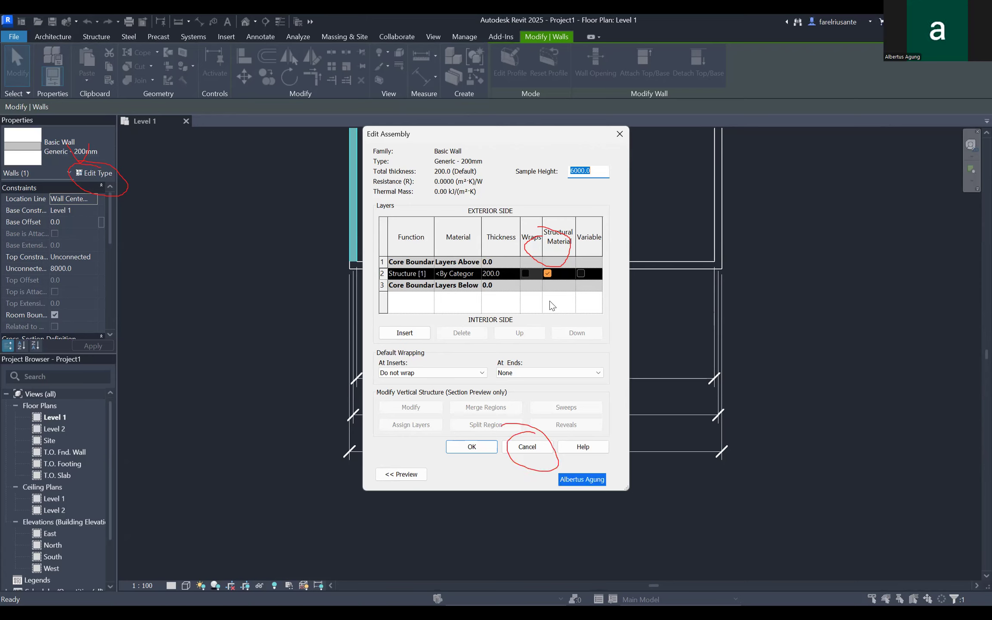
{"action": "left_click", "coordinate": [505, 447]}
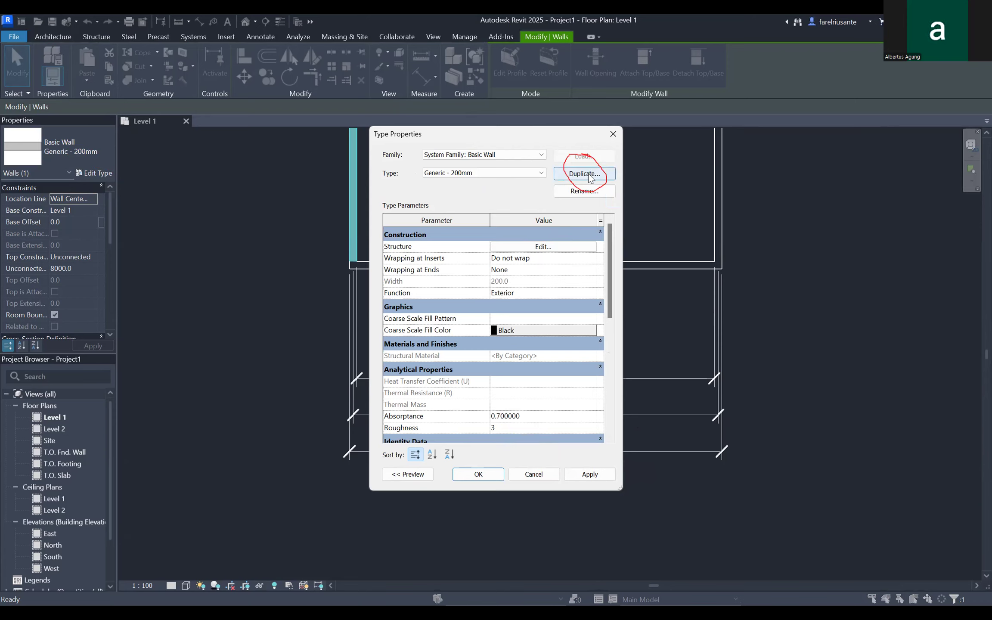
Duplicate the wall type and change the name's 200 to 150, giving Generic - 150mm.
{"action": "left_click", "coordinate": [590, 177]}
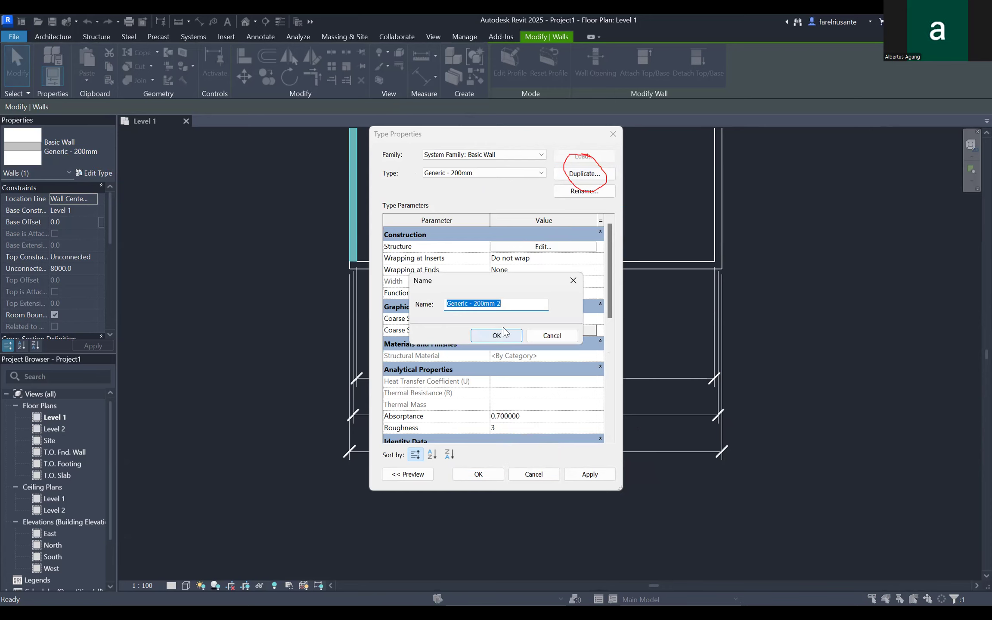
{"action": "left_click", "coordinate": [488, 304]}
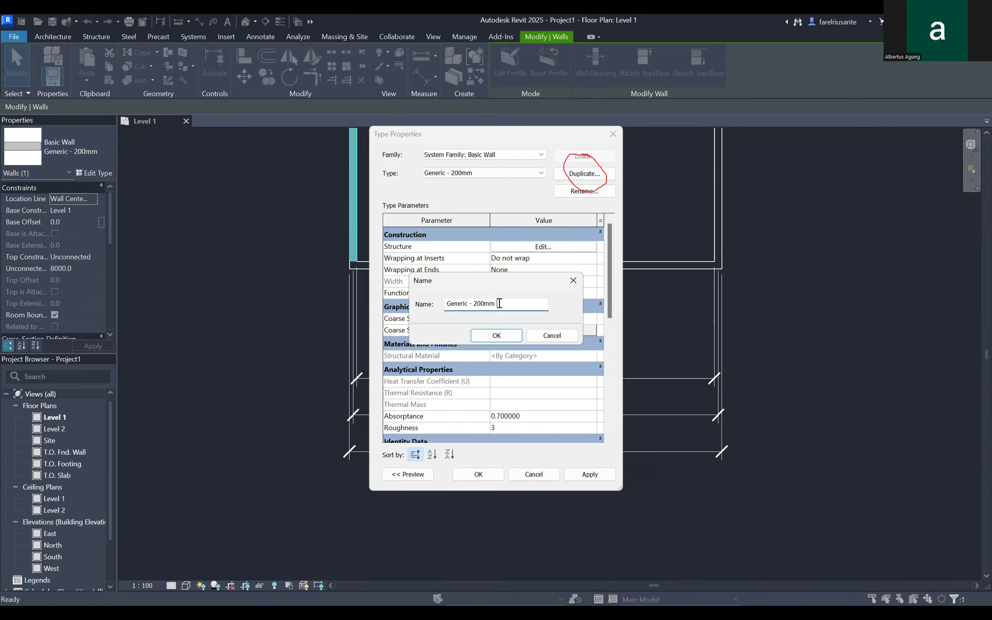
{"action": "double_click", "coordinate": [483, 304]}
{"action": "left_click_drag", "start_coordinate": [485, 304], "coordinate": [474, 307]}
{"action": "type", "text": "150"}
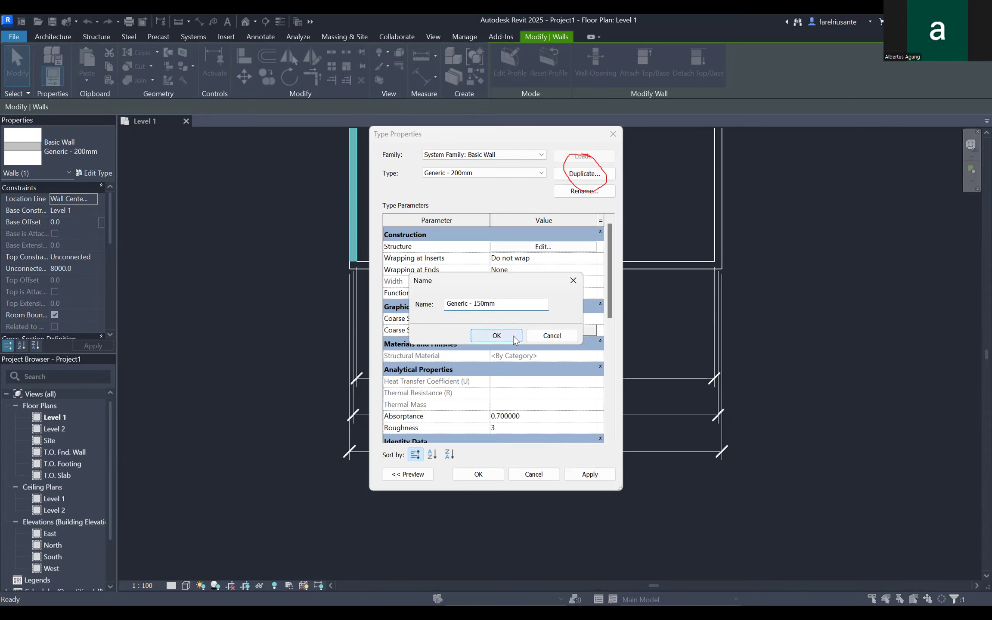
Confirm the name to create the Generic - 150mm wall type.
{"action": "left_click", "coordinate": [513, 338]}
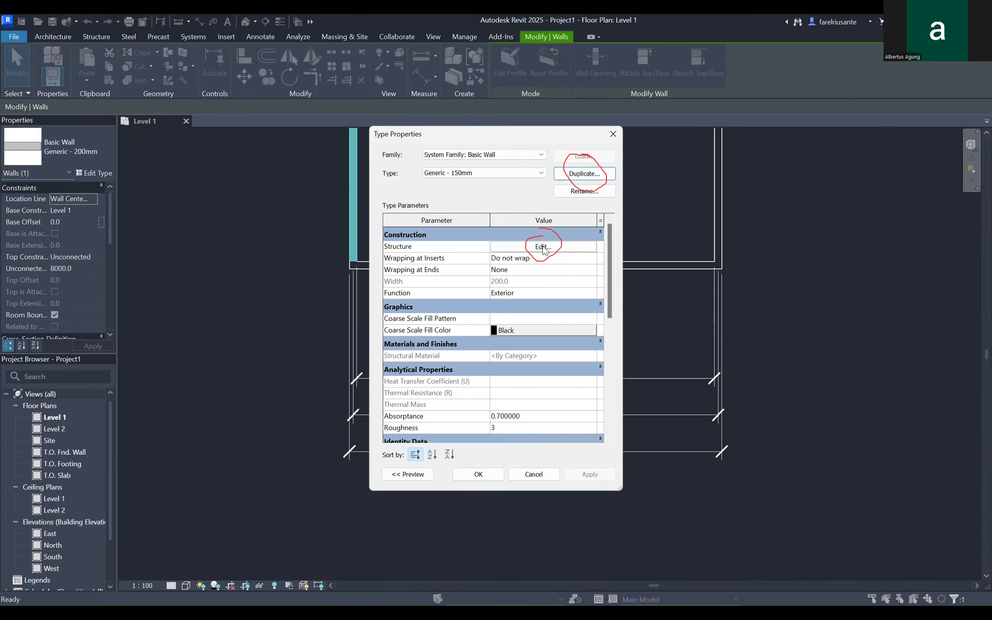
Open the Edit Assembly dialog for the Generic - 150mm wall's structure.
{"action": "left_click", "coordinate": [544, 249]}
{"action": "left_click", "coordinate": [546, 246]}
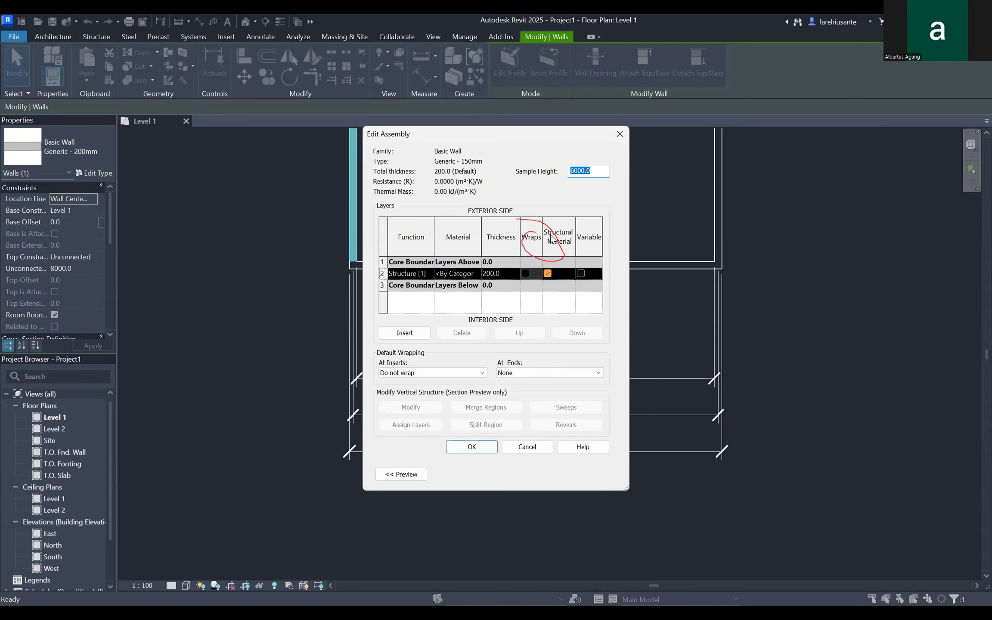
Set the structure layer to 110, insert a new layer and move the 110 layer up.
{"action": "left_click", "coordinate": [496, 273]}
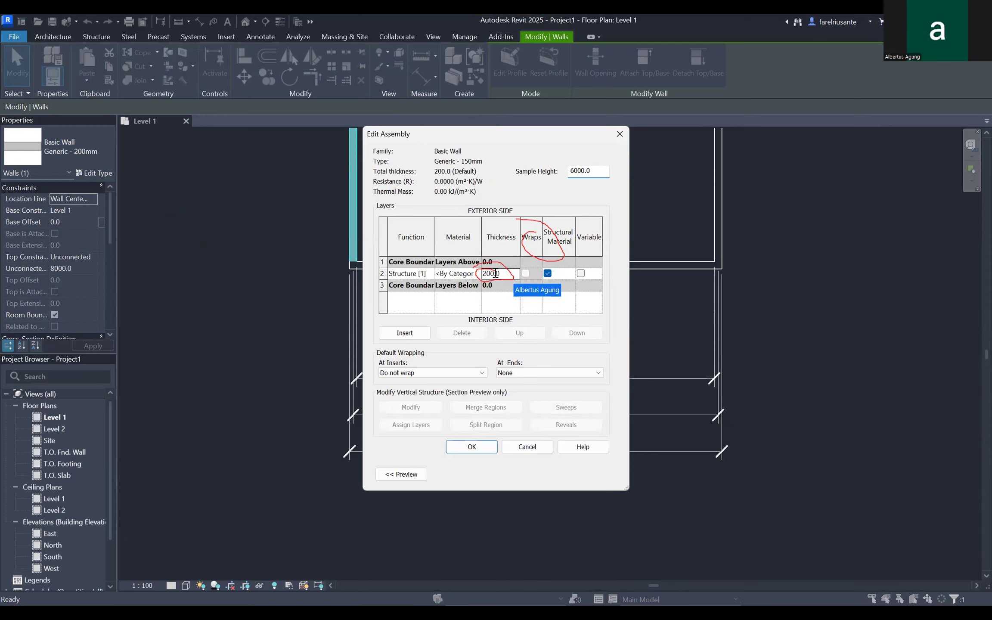
{"action": "double_click", "coordinate": [486, 276]}
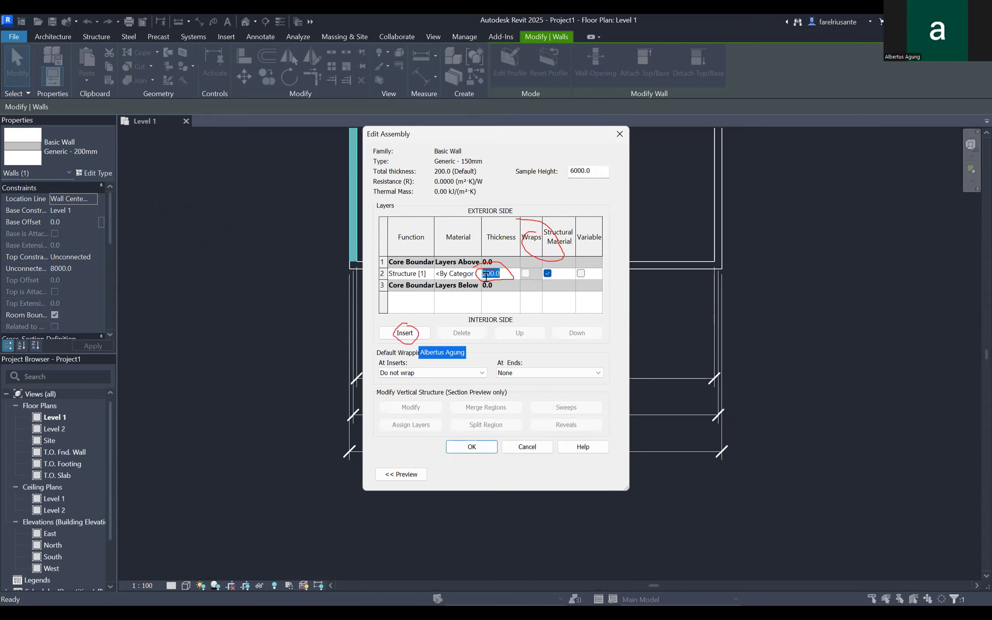
{"action": "type", "text": "110"}
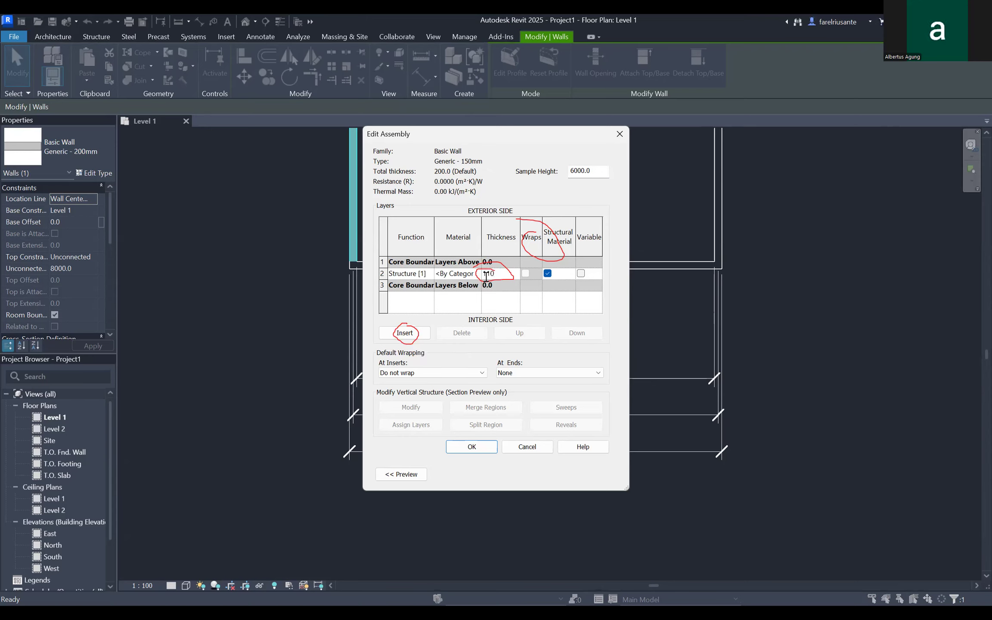
{"action": "key", "text": "Tab"}
{"action": "left_click", "coordinate": [395, 333]}
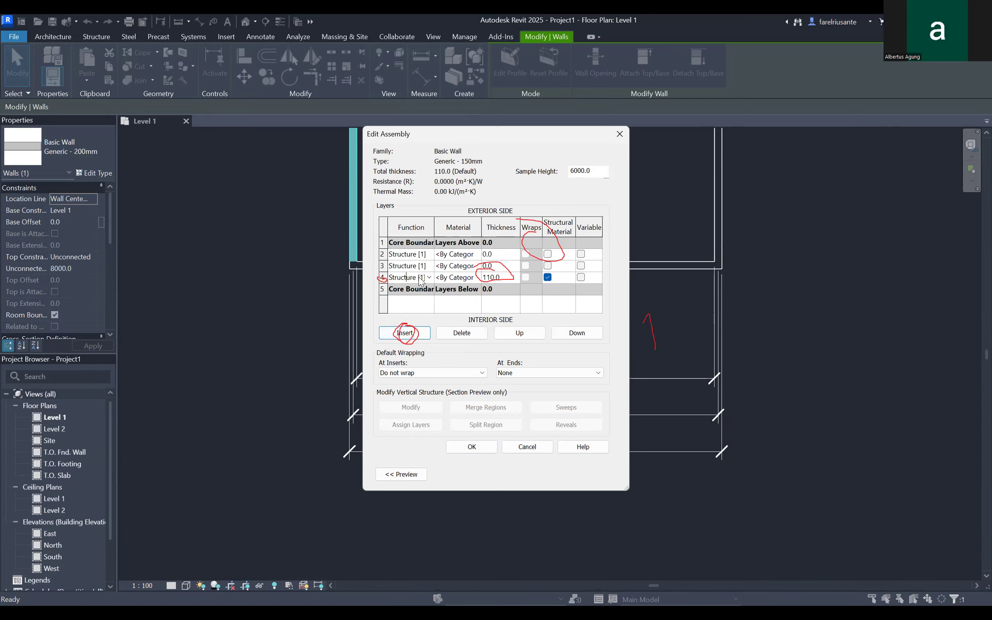
{"action": "left_click", "coordinate": [382, 277]}
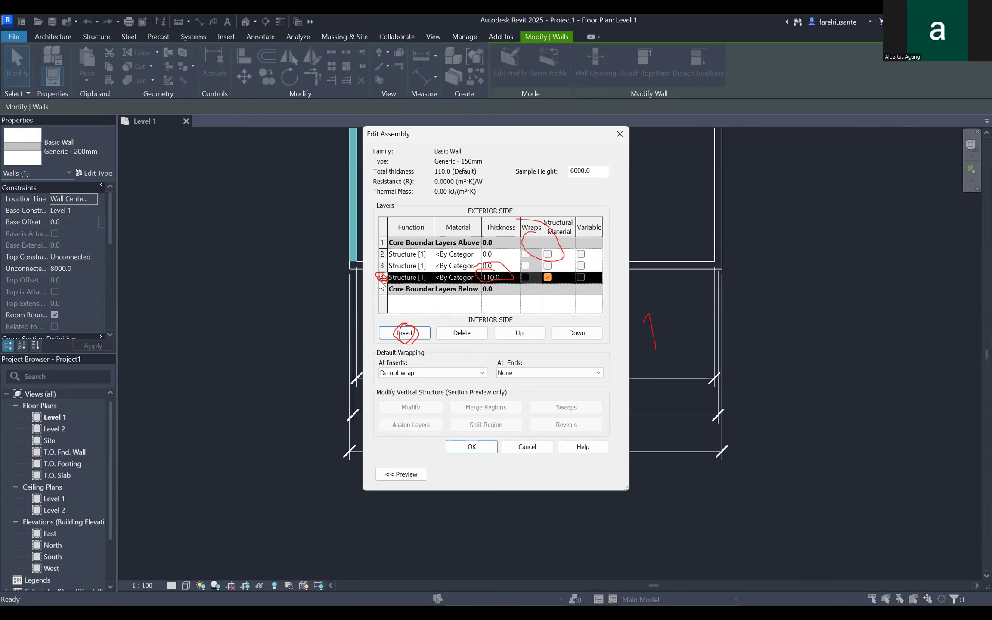
{"action": "left_click", "coordinate": [529, 336]}
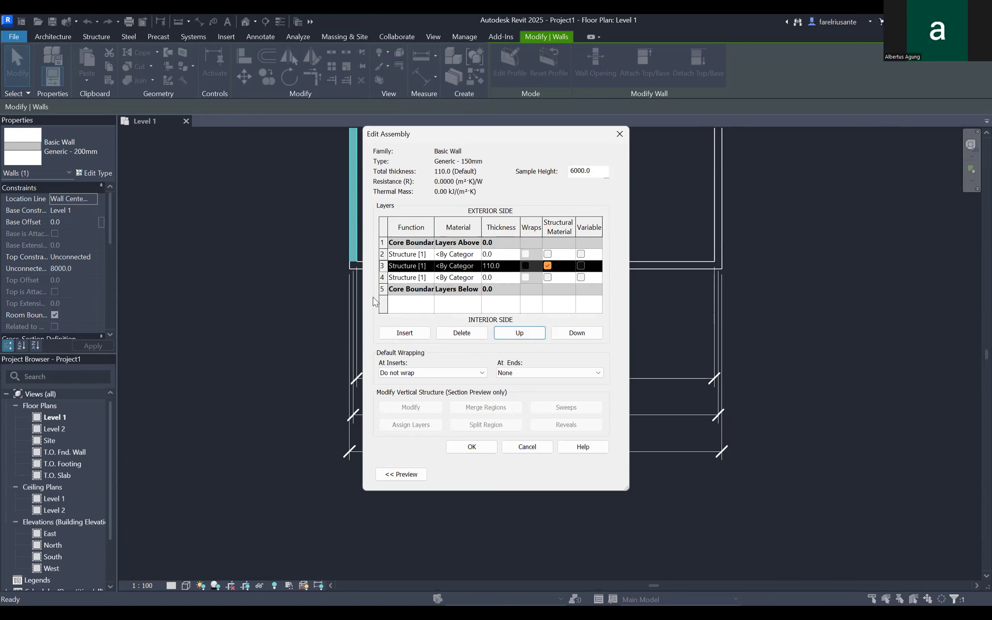
Make the top and bottom layers 20 thick and untick Structural Material on the 110 layer.
{"action": "left_click", "coordinate": [487, 254]}
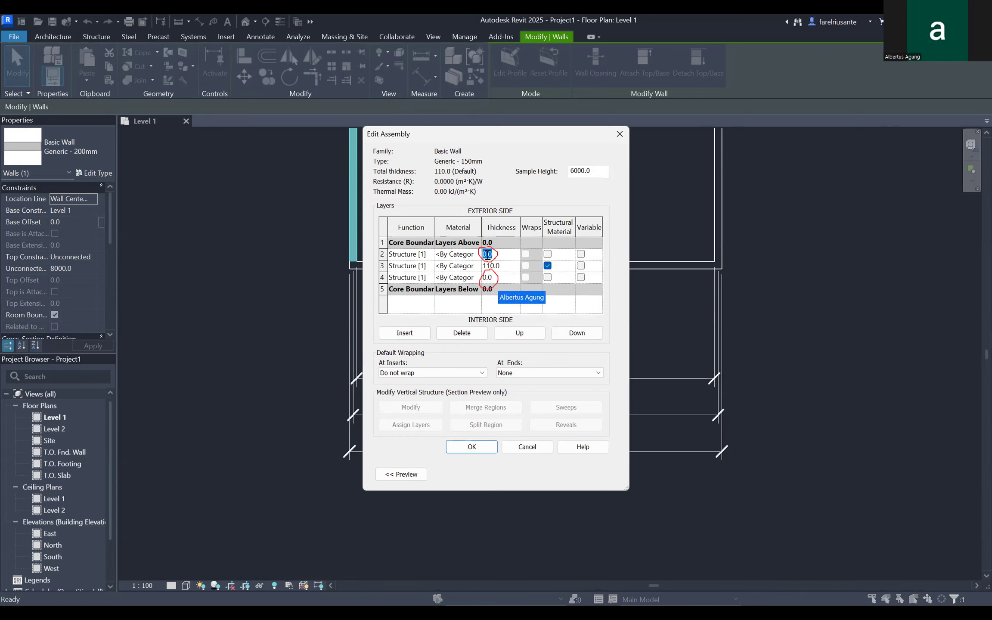
{"action": "type", "text": "20"}
{"action": "key", "text": "Tab"}
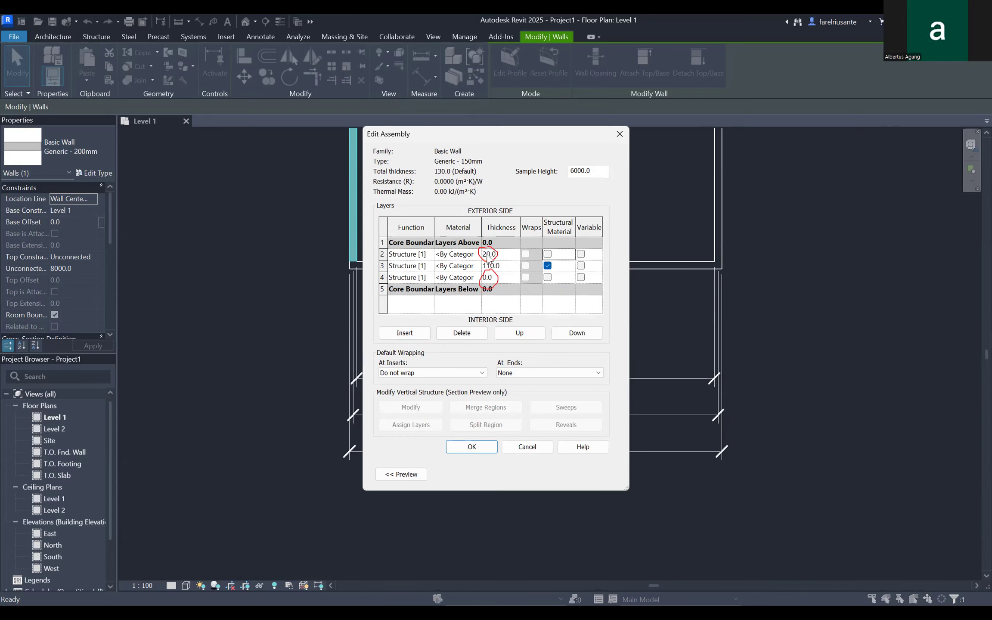
{"action": "left_click", "coordinate": [488, 277]}
{"action": "type", "text": "20"}
{"action": "key", "text": "Tab"}
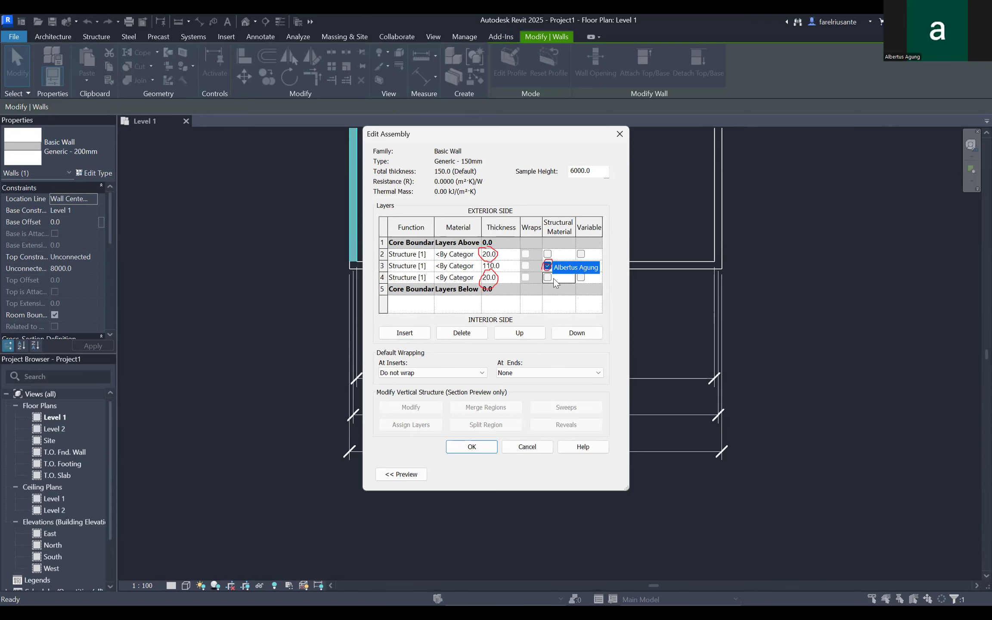
{"action": "left_click", "coordinate": [547, 265]}
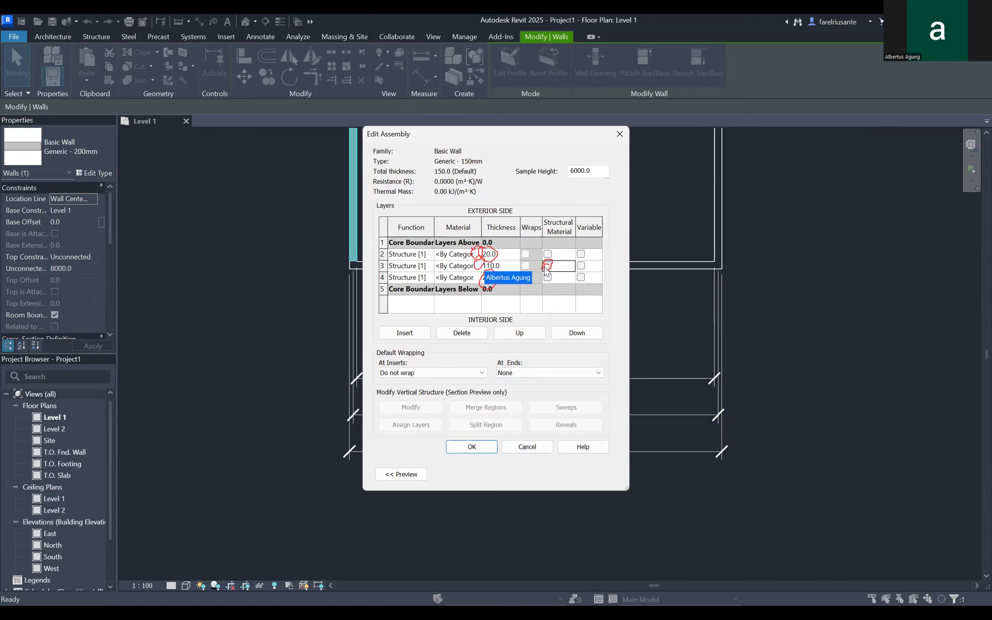
Open the middle layer's material browser, search 'mas' and select Brick, Common.
{"action": "left_click", "coordinate": [468, 255]}
{"action": "left_click", "coordinate": [467, 266]}
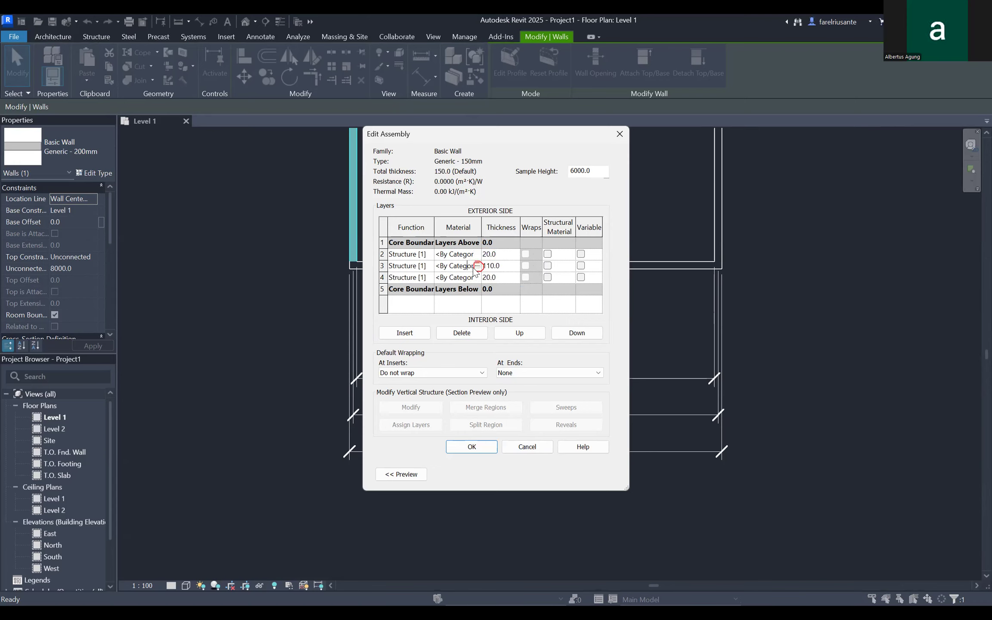
{"action": "left_click", "coordinate": [479, 267]}
{"action": "left_click", "coordinate": [478, 266]}
{"action": "left_click", "coordinate": [478, 266]}
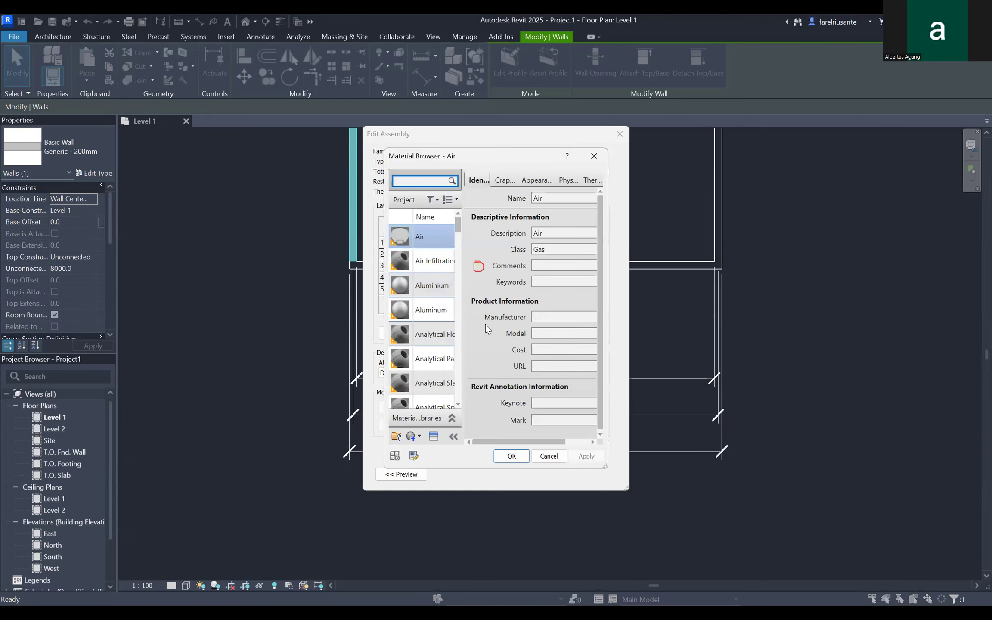
{"action": "scroll", "coordinate": [442, 316], "scroll_direction": "down", "scroll_amount": 2}
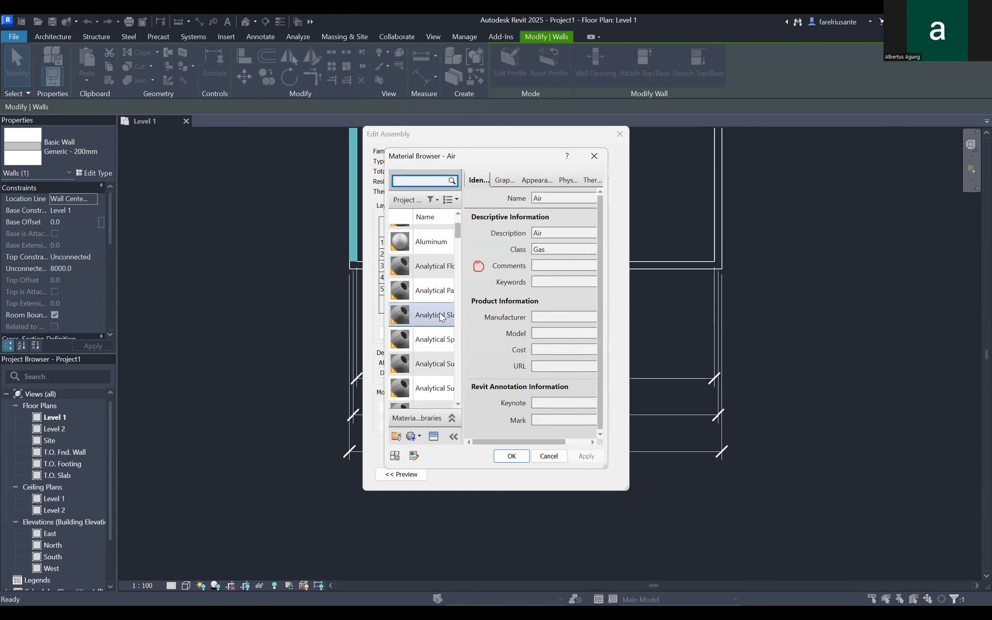
{"action": "scroll", "coordinate": [442, 316], "scroll_direction": "up", "scroll_amount": 2}
{"action": "type", "text": "mas"}
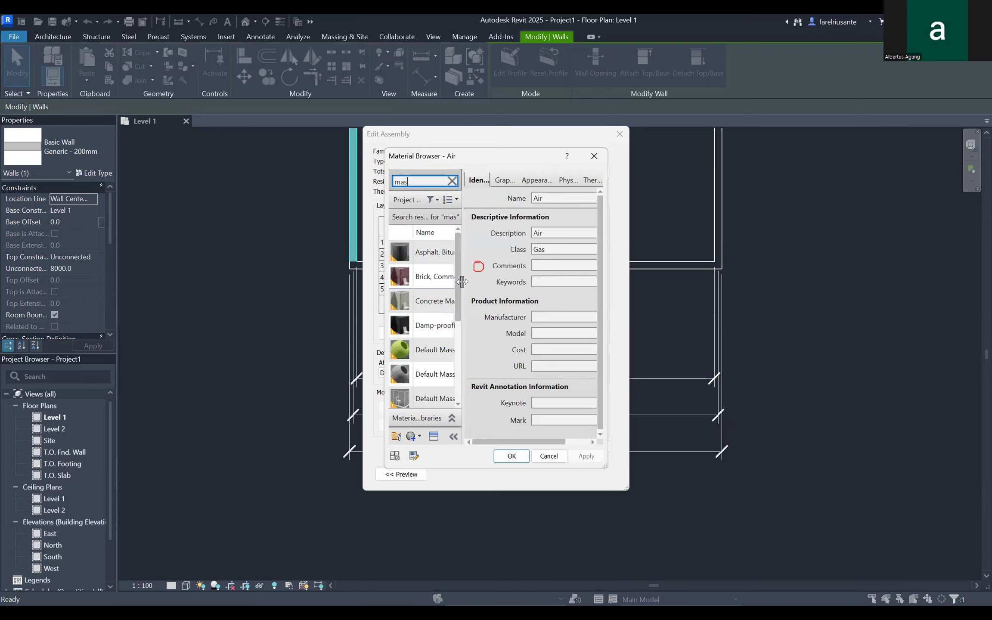
{"action": "left_click", "coordinate": [439, 280]}
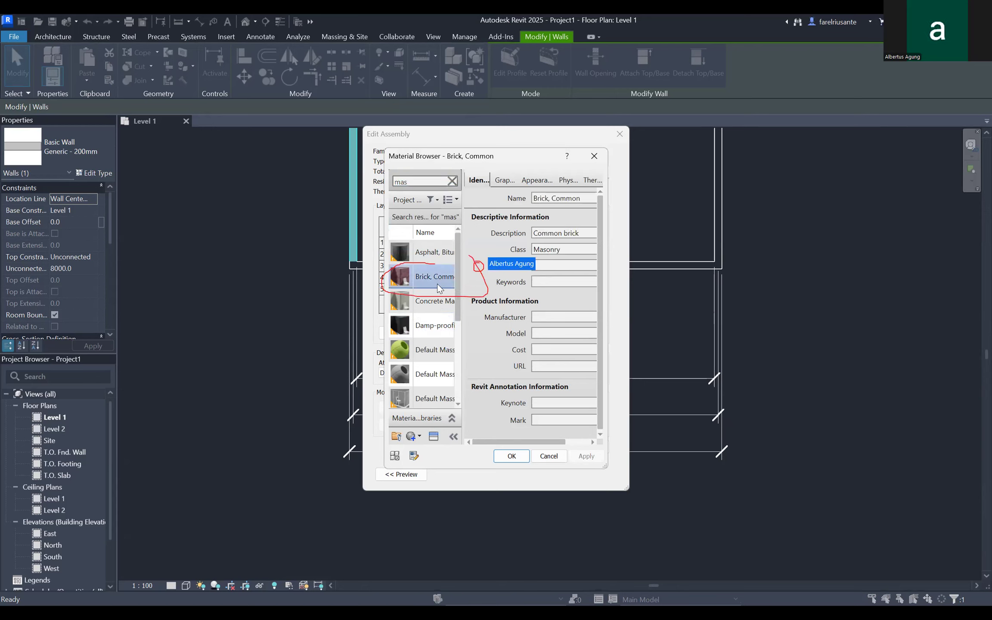
Check Brick, Common's Graphics settings and confirm it for the 110 mm layer.
{"action": "scroll", "coordinate": [415, 280], "scroll_direction": "down", "scroll_amount": 1}
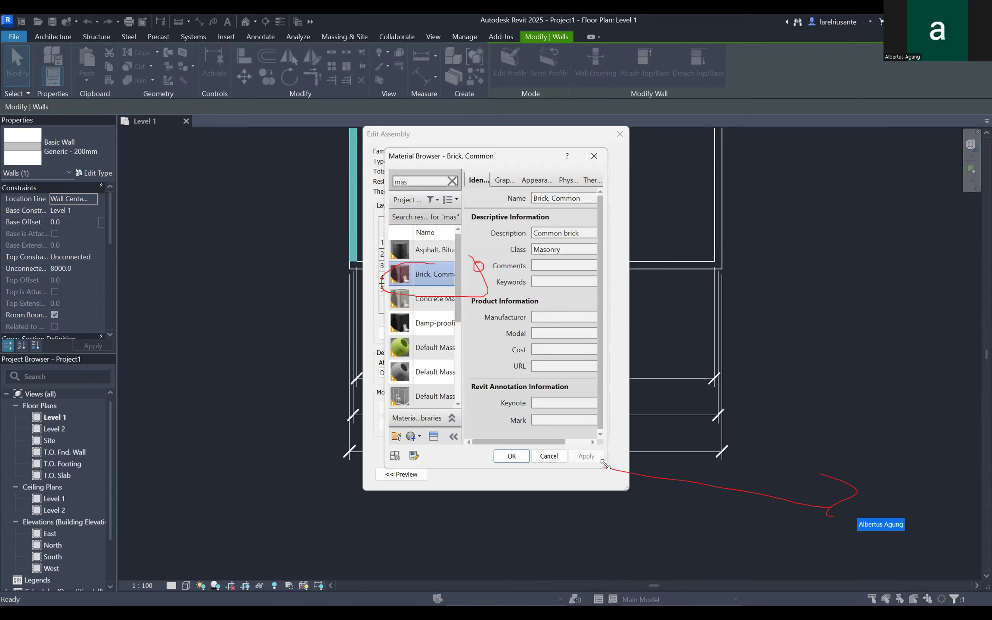
{"action": "left_click_drag", "start_coordinate": [604, 463], "coordinate": [784, 467]}
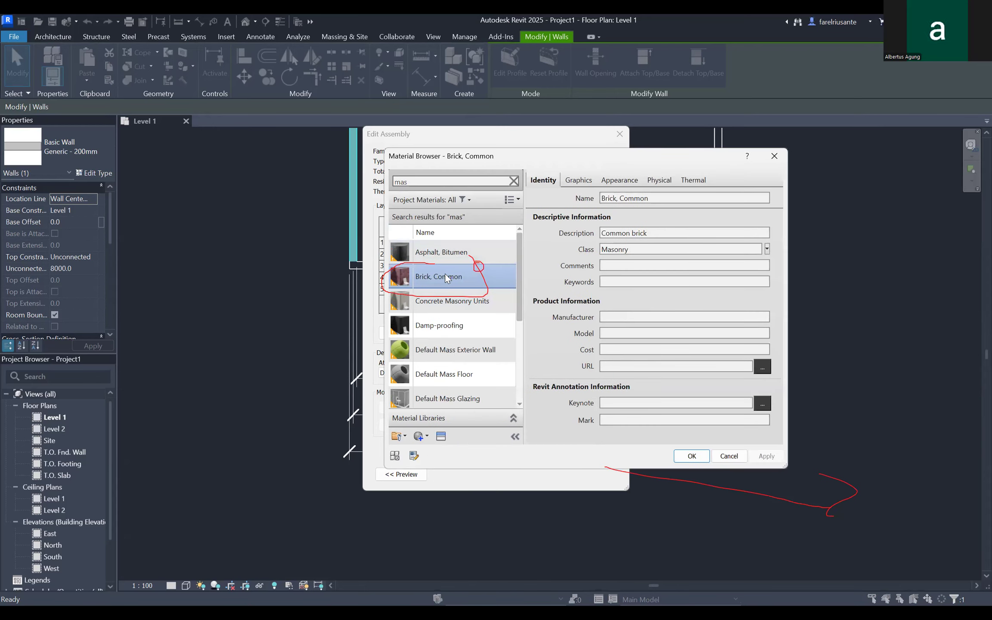
{"action": "scroll", "coordinate": [509, 388], "scroll_direction": "down", "scroll_amount": 1}
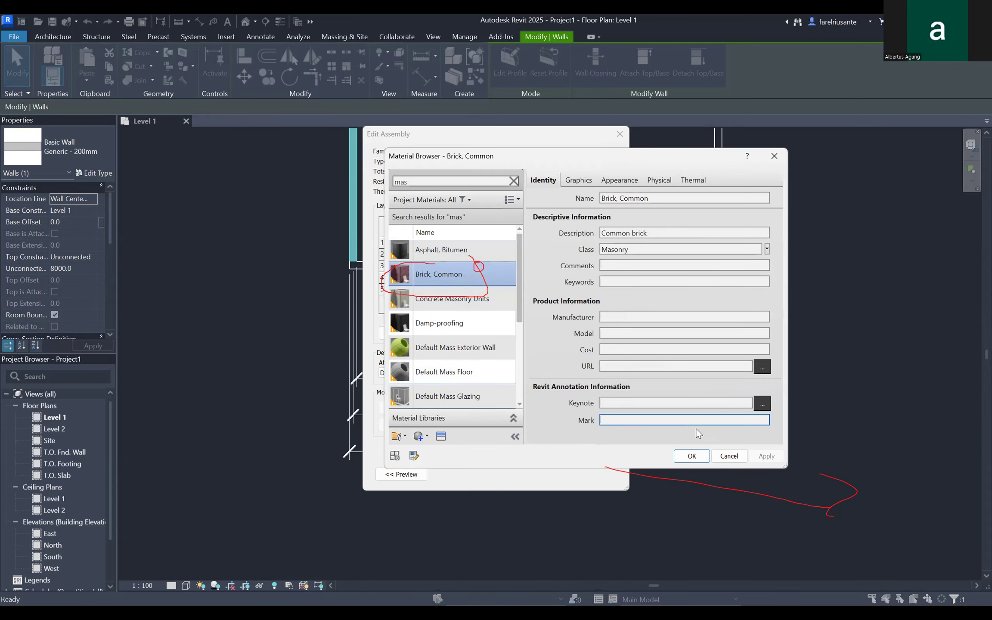
{"action": "left_click", "coordinate": [577, 182]}
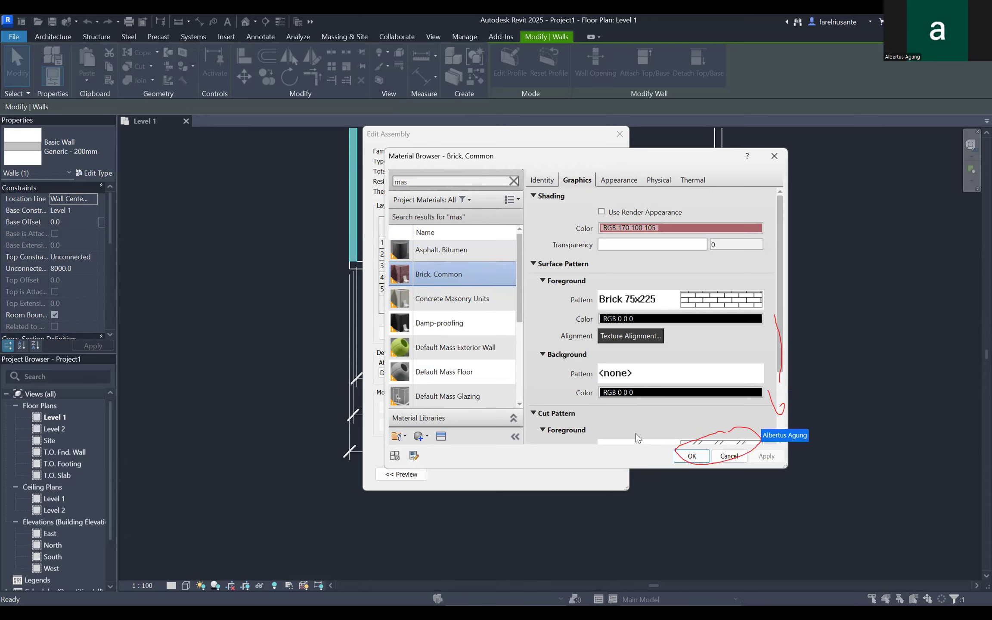
{"action": "scroll", "coordinate": [573, 418], "scroll_direction": "down", "scroll_amount": 3}
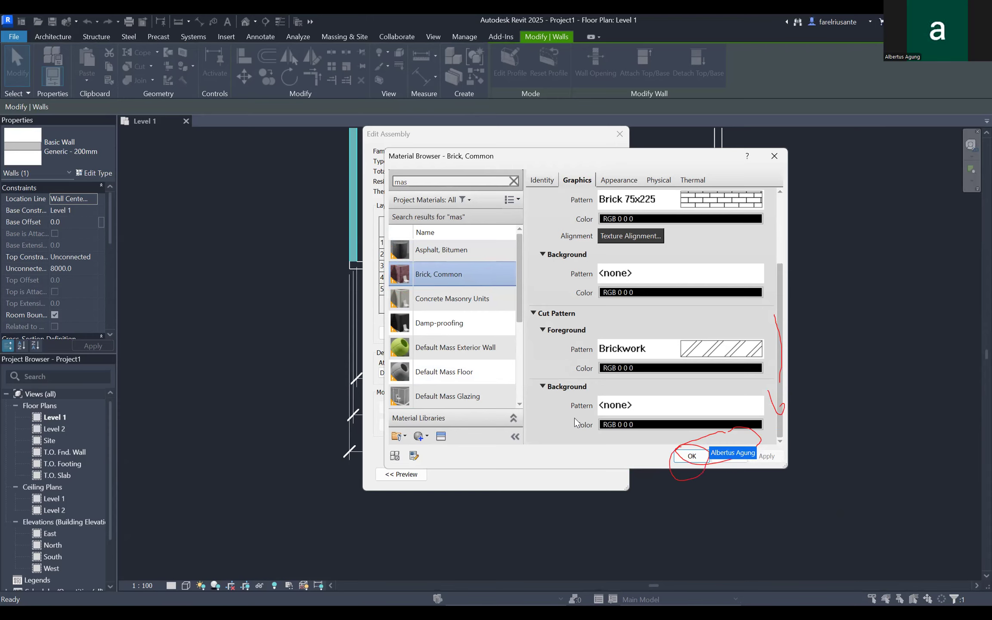
{"action": "left_click", "coordinate": [694, 458]}
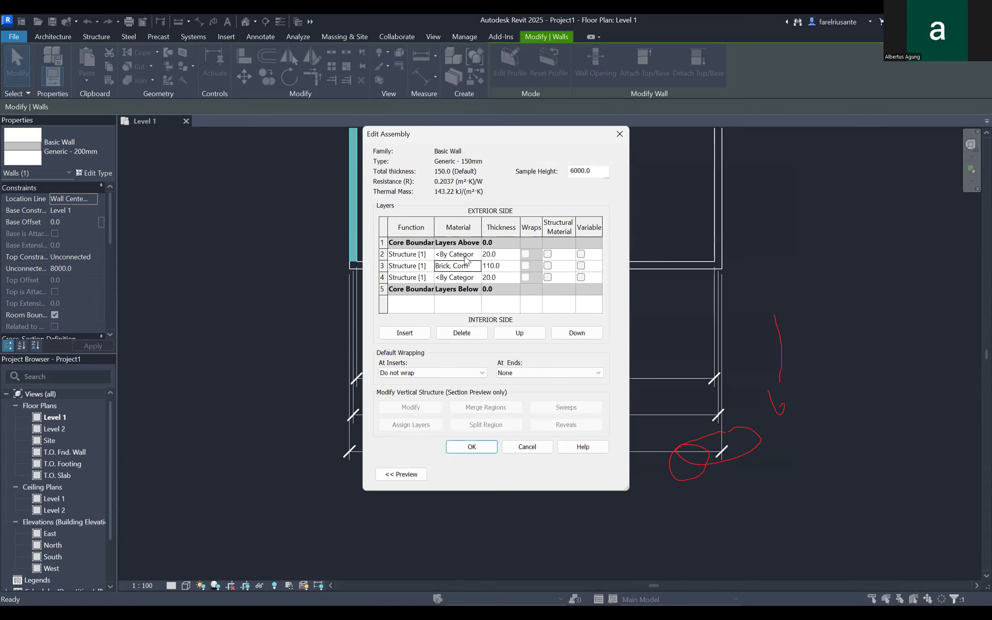
Set wall layer 2's 20 mm material to Finish - White, found by searching 'white'.
{"action": "left_click", "coordinate": [464, 255]}
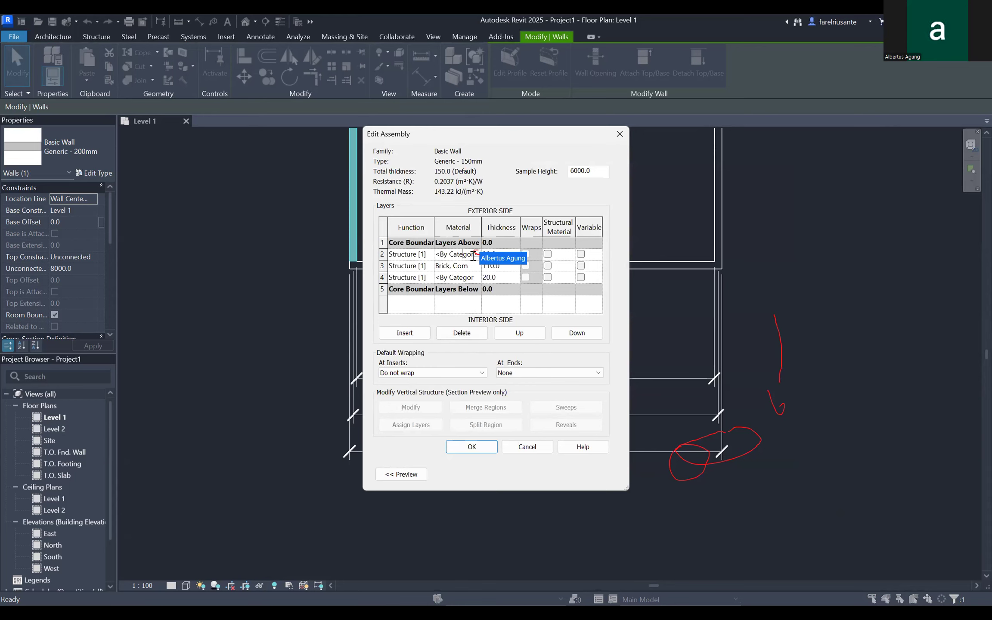
{"action": "left_click", "coordinate": [477, 257]}
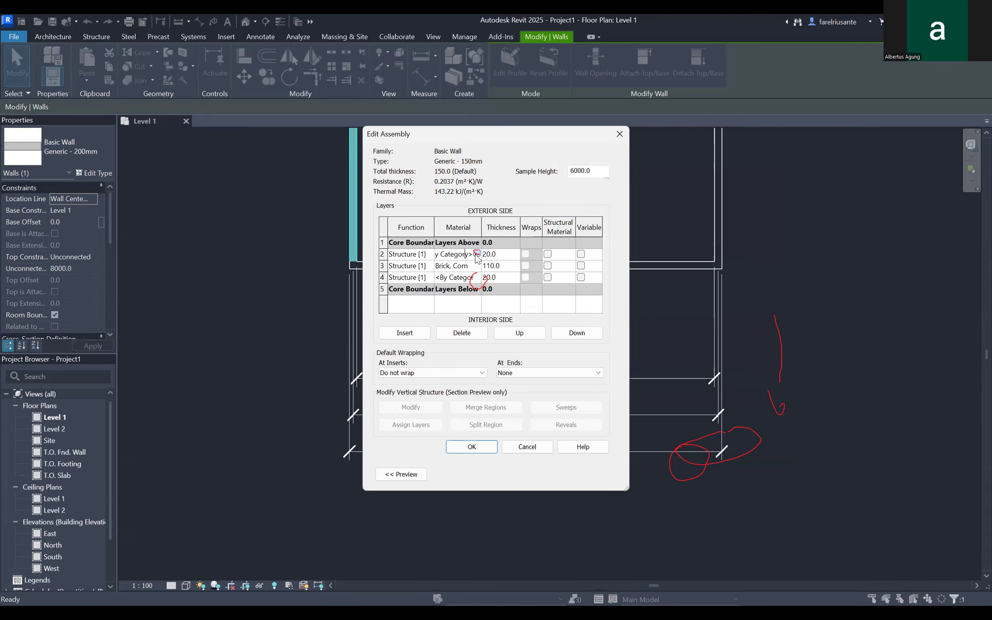
{"action": "left_click", "coordinate": [477, 255]}
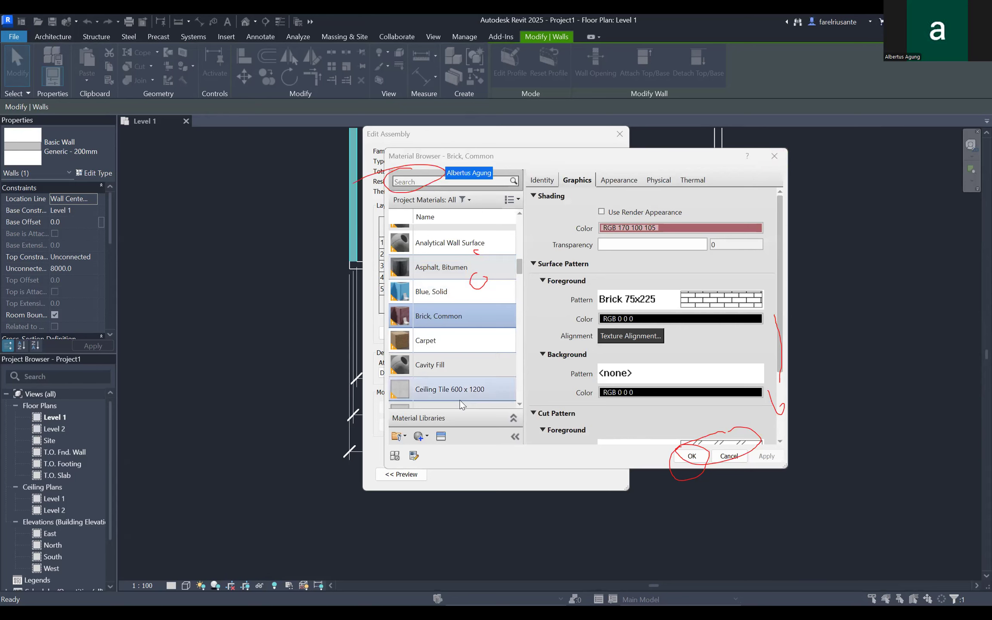
{"action": "scroll", "coordinate": [473, 259], "scroll_direction": "down", "scroll_amount": 1}
{"action": "left_click", "coordinate": [400, 180]}
{"action": "type", "text": "white"}
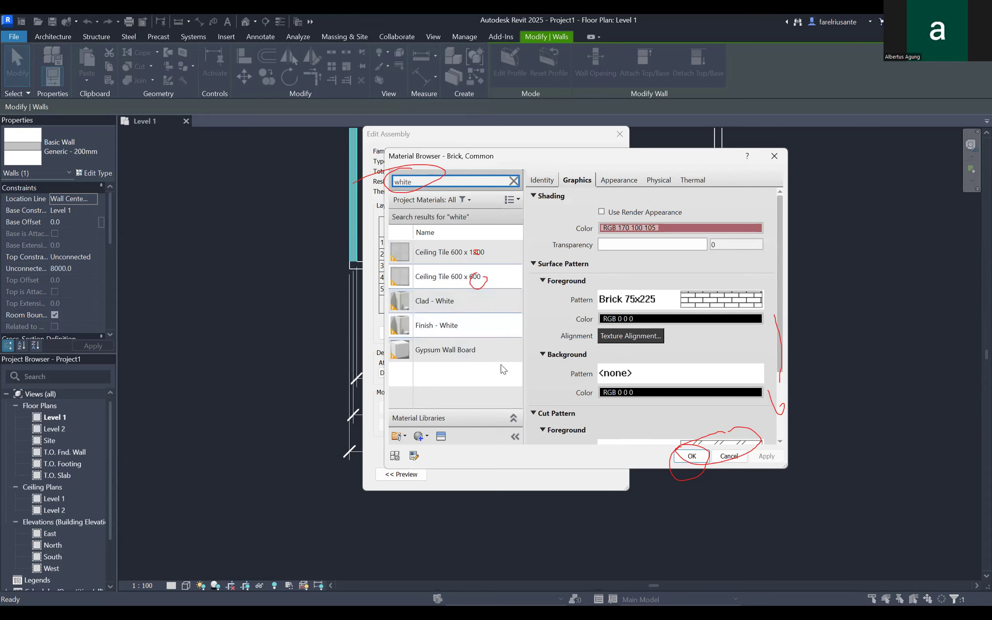
{"action": "left_click", "coordinate": [491, 325]}
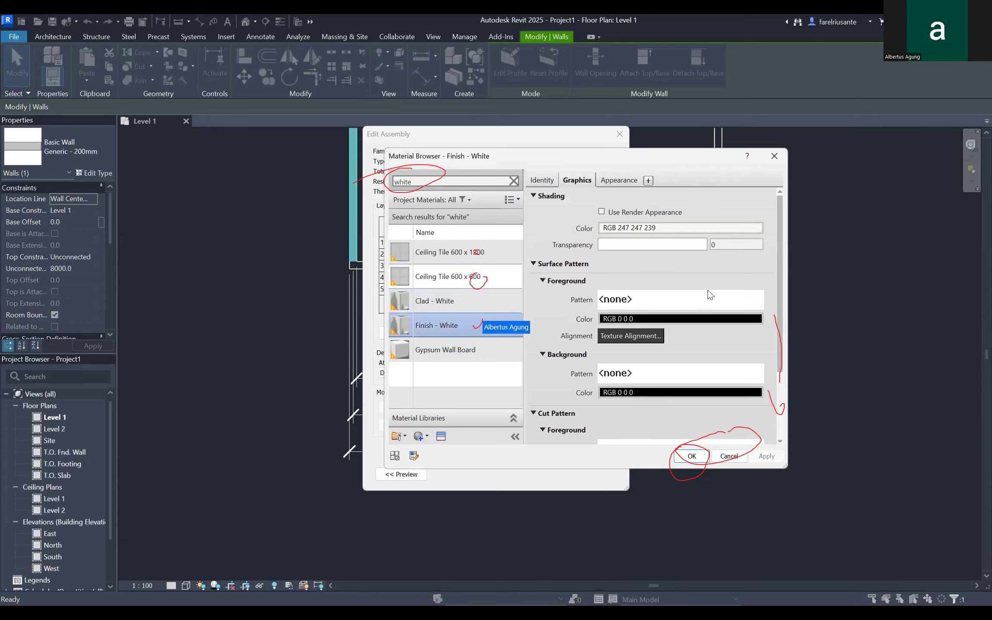
{"action": "scroll", "coordinate": [574, 401], "scroll_direction": "down", "scroll_amount": 3}
{"action": "scroll", "coordinate": [574, 401], "scroll_direction": "down", "scroll_amount": 2}
{"action": "scroll", "coordinate": [572, 397], "scroll_direction": "up", "scroll_amount": 5}
{"action": "scroll", "coordinate": [572, 397], "scroll_direction": "down", "scroll_amount": 3}
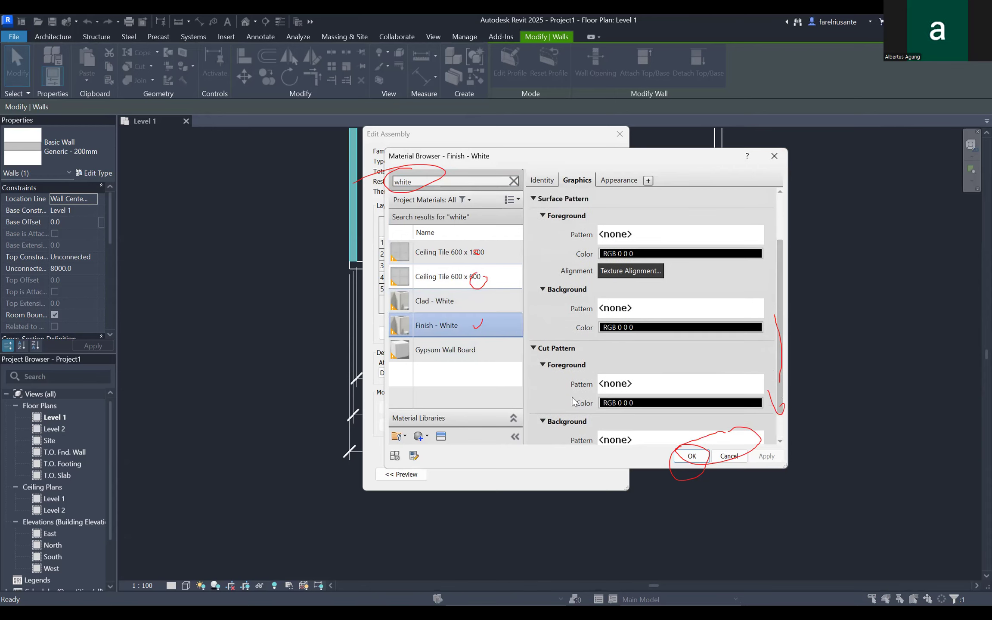
{"action": "left_click", "coordinate": [690, 457]}
Set wall layer 4's 20 mm material to Finish - White as well.
{"action": "left_click", "coordinate": [459, 276]}
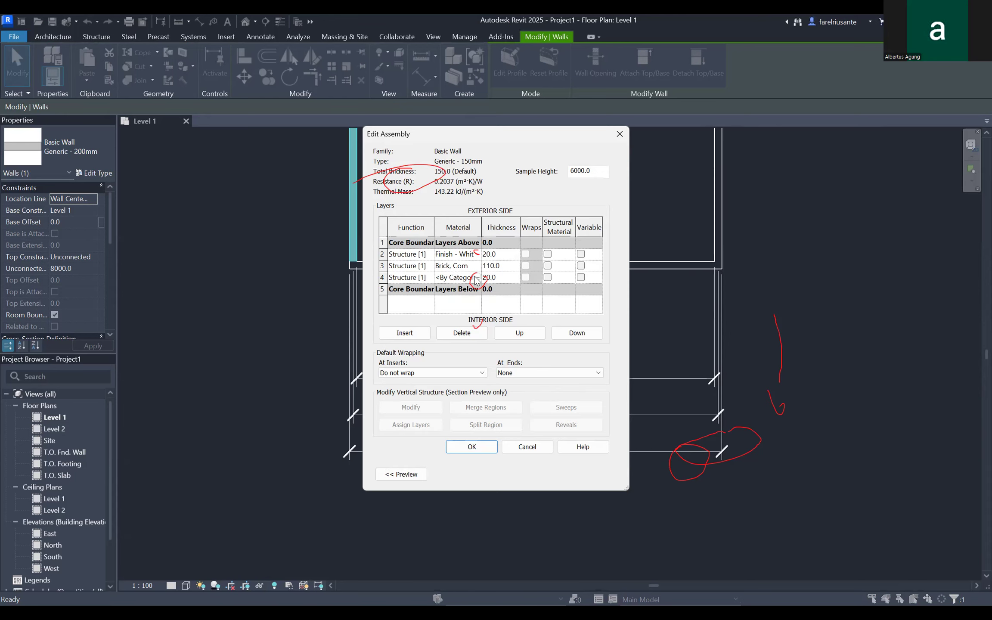
{"action": "left_click", "coordinate": [477, 277]}
{"action": "left_click", "coordinate": [440, 182]}
{"action": "type", "text": "whit"}
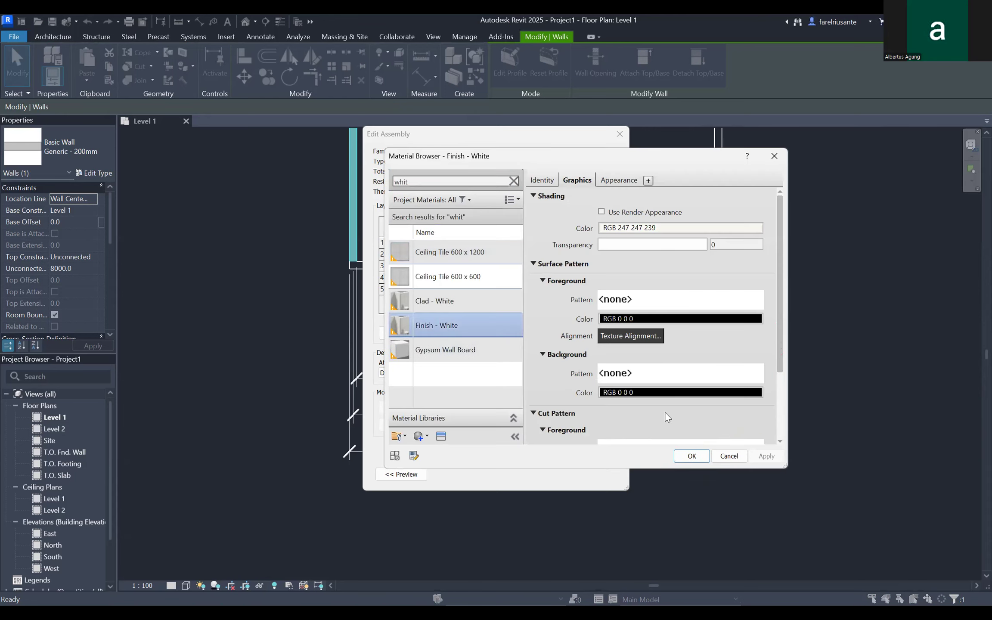
{"action": "left_click", "coordinate": [692, 456]}
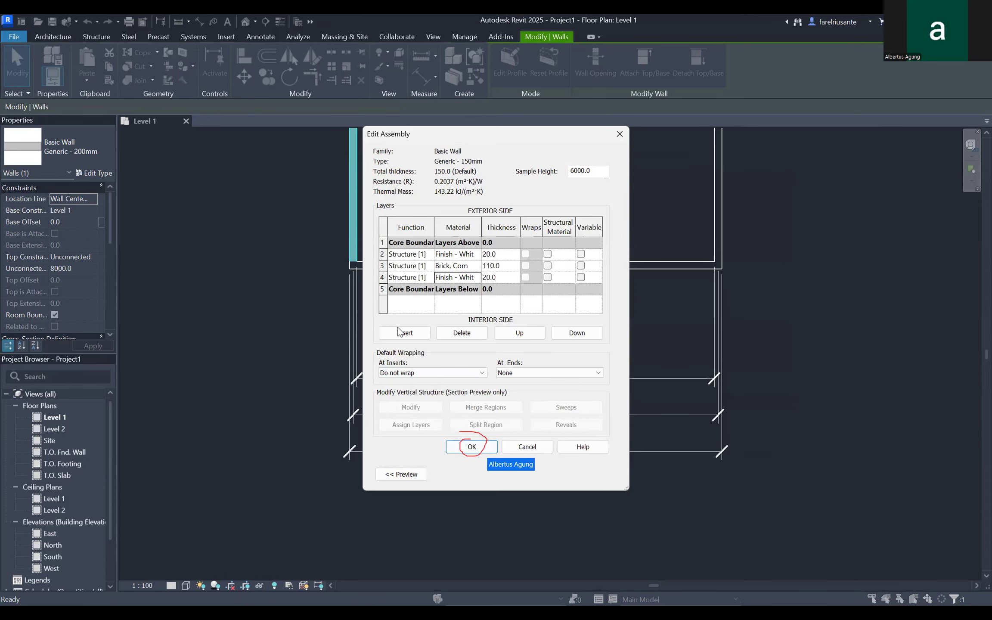
Apply the Generic - 150mm layer changes, deselect the wall, and pan the Level 1 plan.
{"action": "left_click", "coordinate": [463, 443]}
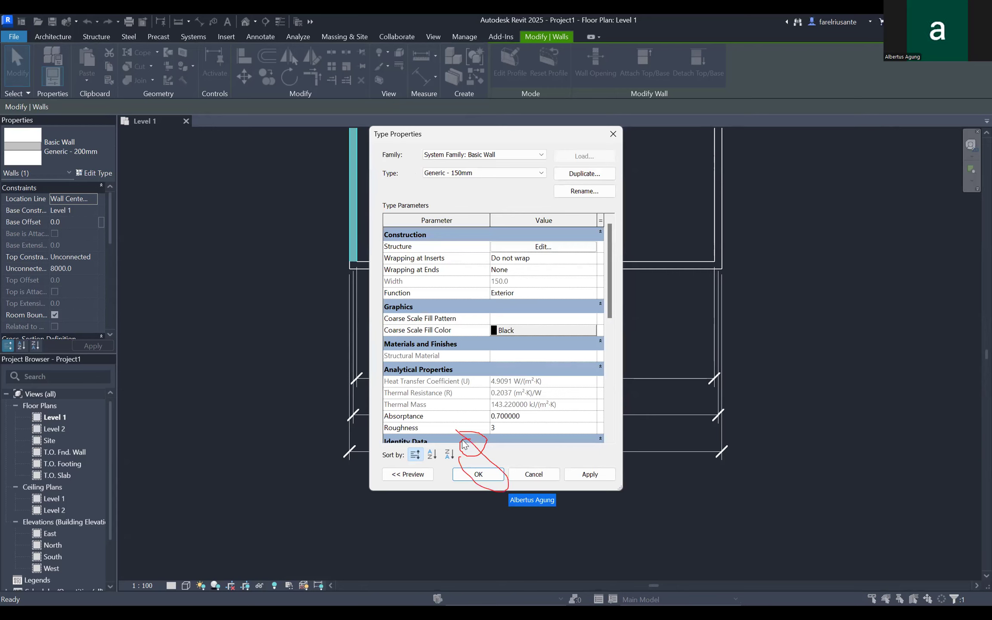
{"action": "left_click", "coordinate": [486, 481]}
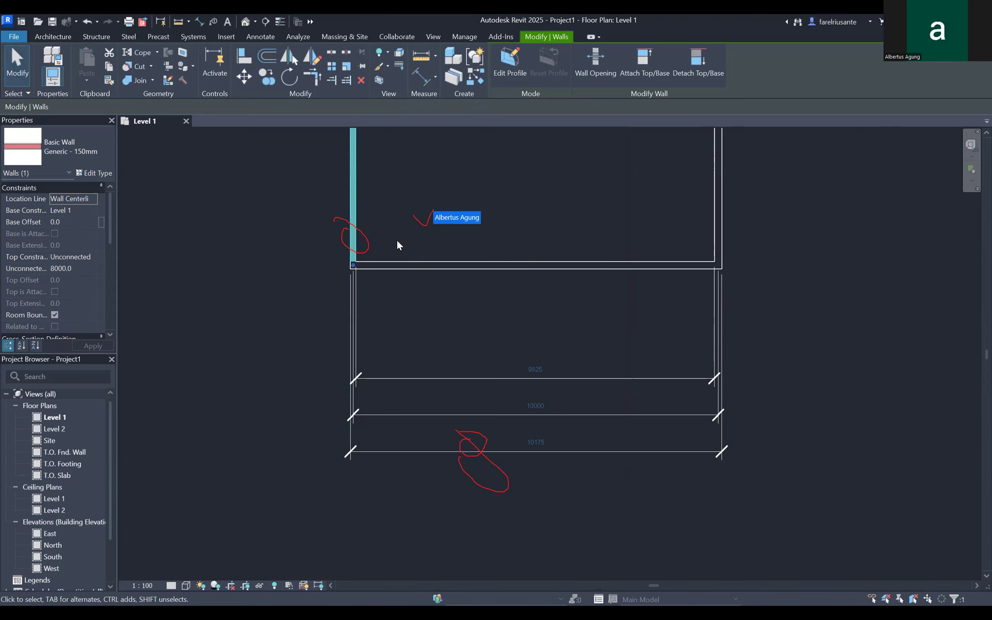
{"action": "key", "text": "Escape"}
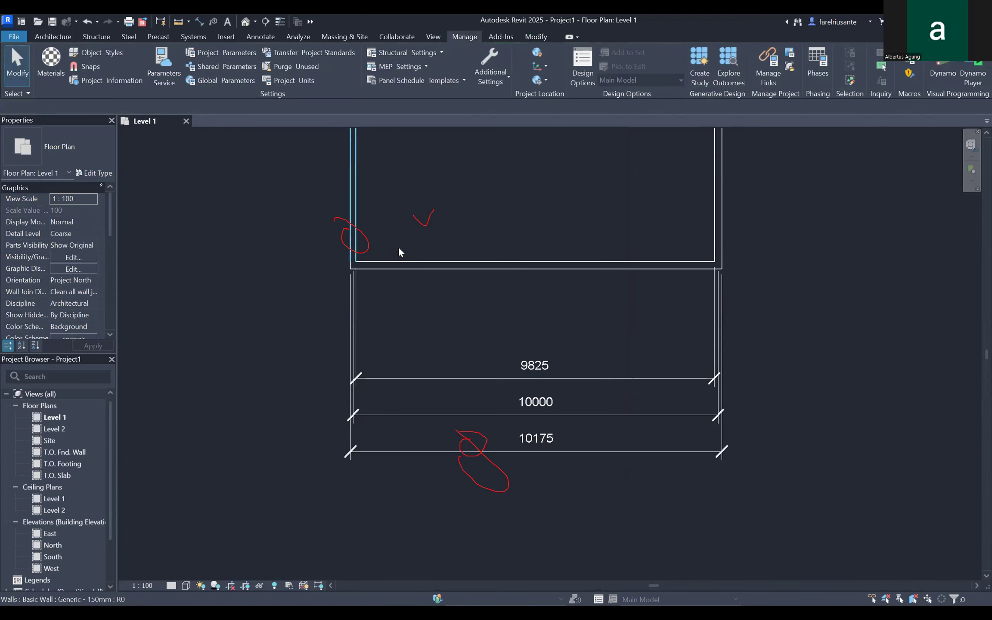
{"action": "mouse_move", "coordinate": [421, 307]}
{"action": "middle_mouse_down"}
{"action": "mouse_move", "coordinate": [395, 316]}
{"action": "mouse_move", "coordinate": [364, 292]}
{"action": "middle_mouse_up"}
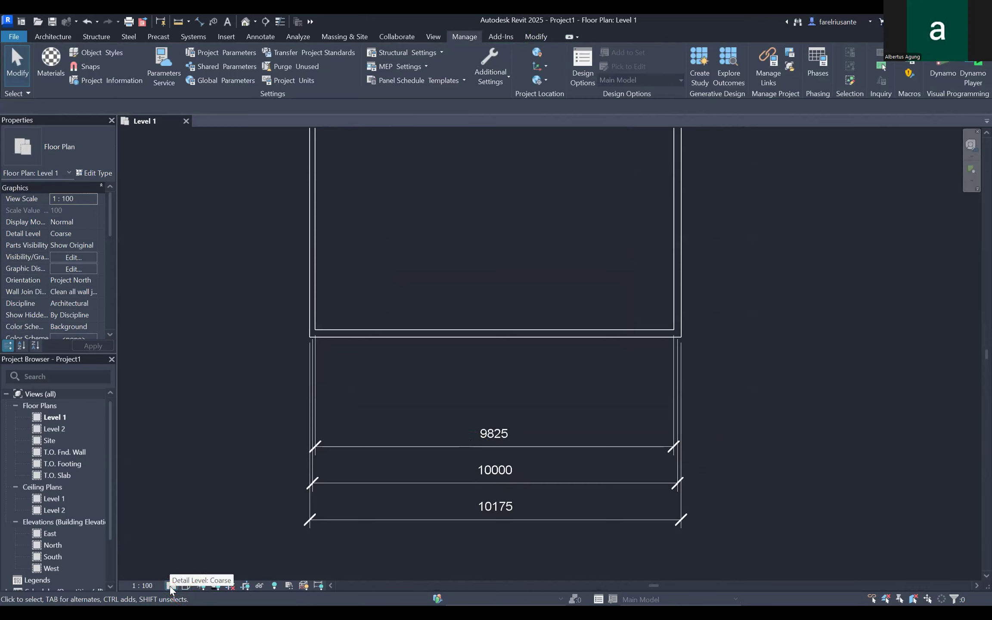
Switch the Level 1 plan to Fine detail level and zoom in on the walls.
{"action": "left_click", "coordinate": [171, 586]}
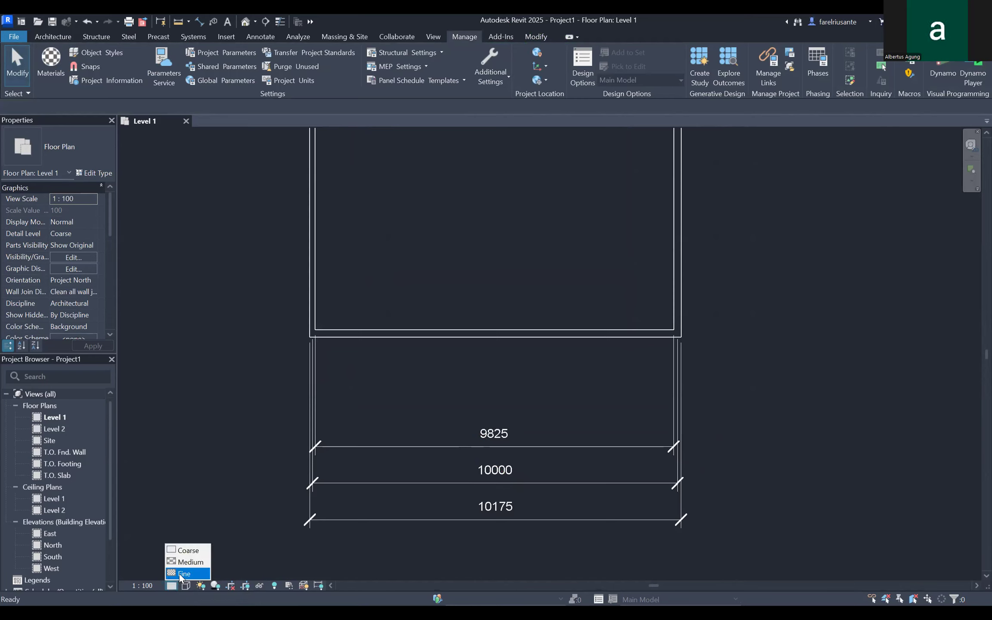
{"action": "left_click", "coordinate": [183, 574]}
{"action": "scroll", "coordinate": [324, 340], "scroll_direction": "up", "scroll_amount": 1}
{"action": "scroll", "coordinate": [316, 304], "scroll_direction": "up", "scroll_amount": 2}
{"action": "scroll", "coordinate": [316, 304], "scroll_direction": "up", "scroll_amount": 2}
{"action": "scroll", "coordinate": [312, 317], "scroll_direction": "up", "scroll_amount": 2}
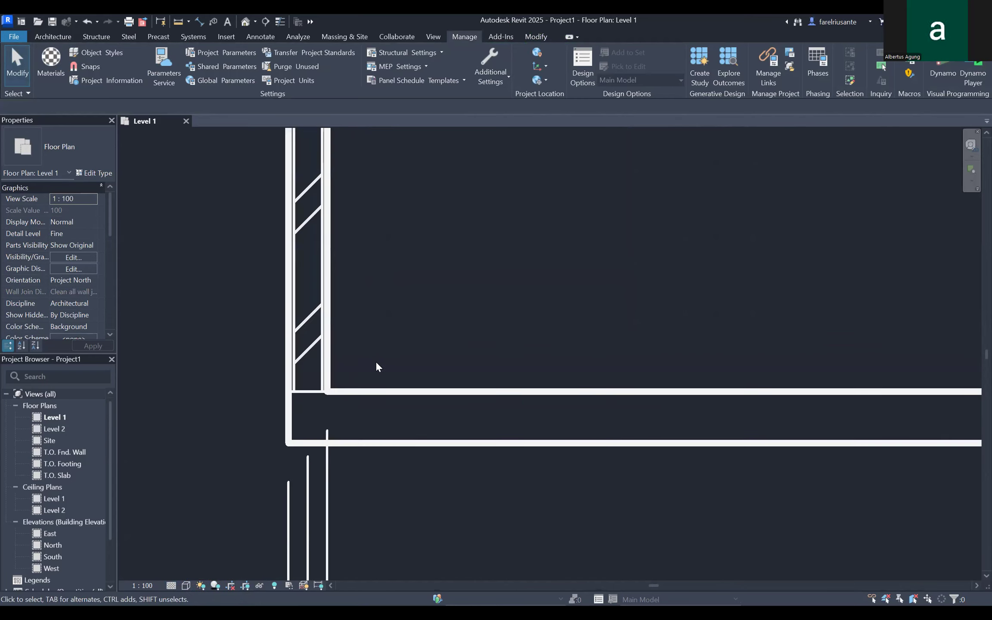
{"action": "scroll", "coordinate": [325, 382], "scroll_direction": "up", "scroll_amount": 2}
{"action": "scroll", "coordinate": [398, 370], "scroll_direction": "up", "scroll_amount": 1}
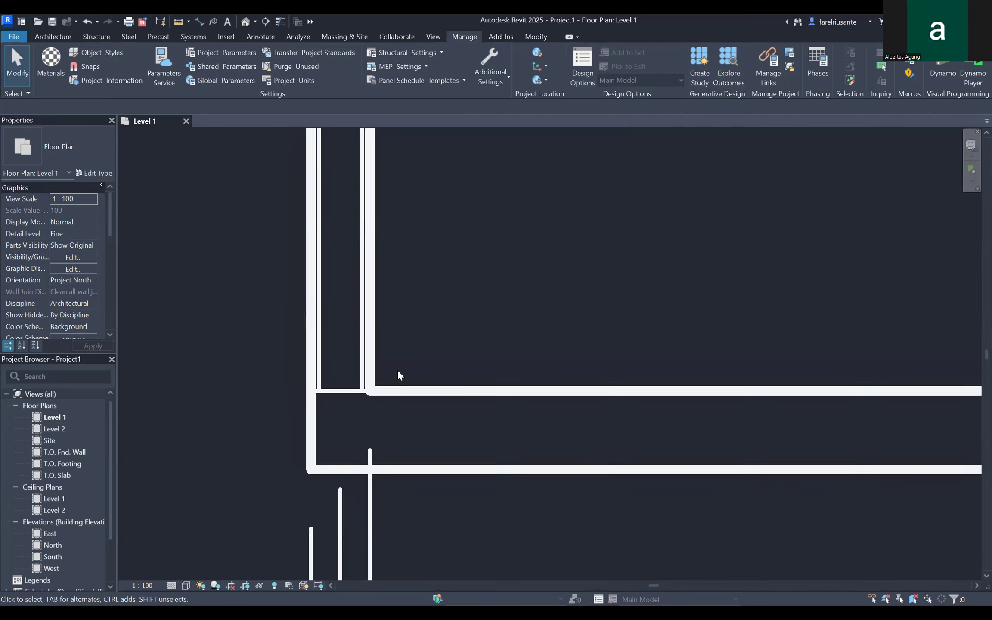
{"action": "scroll", "coordinate": [405, 329], "scroll_direction": "up", "scroll_amount": 1}
{"action": "scroll", "coordinate": [402, 329], "scroll_direction": "up", "scroll_amount": 2}
{"action": "scroll", "coordinate": [387, 344], "scroll_direction": "down", "scroll_amount": 2}
{"action": "scroll", "coordinate": [381, 349], "scroll_direction": "down", "scroll_amount": 2}
{"action": "scroll", "coordinate": [400, 349], "scroll_direction": "down", "scroll_amount": 2}
{"action": "scroll", "coordinate": [456, 366], "scroll_direction": "down", "scroll_amount": 1}
Pan to the hatched left wall and bottom wall, then turn on Thin Lines with TL.
{"action": "middle_click_drag", "start_coordinate": [495, 386], "coordinate": [401, 445]}
{"action": "scroll", "coordinate": [324, 347], "scroll_direction": "up", "scroll_amount": 2}
{"action": "scroll", "coordinate": [330, 350], "scroll_direction": "up", "scroll_amount": 2}
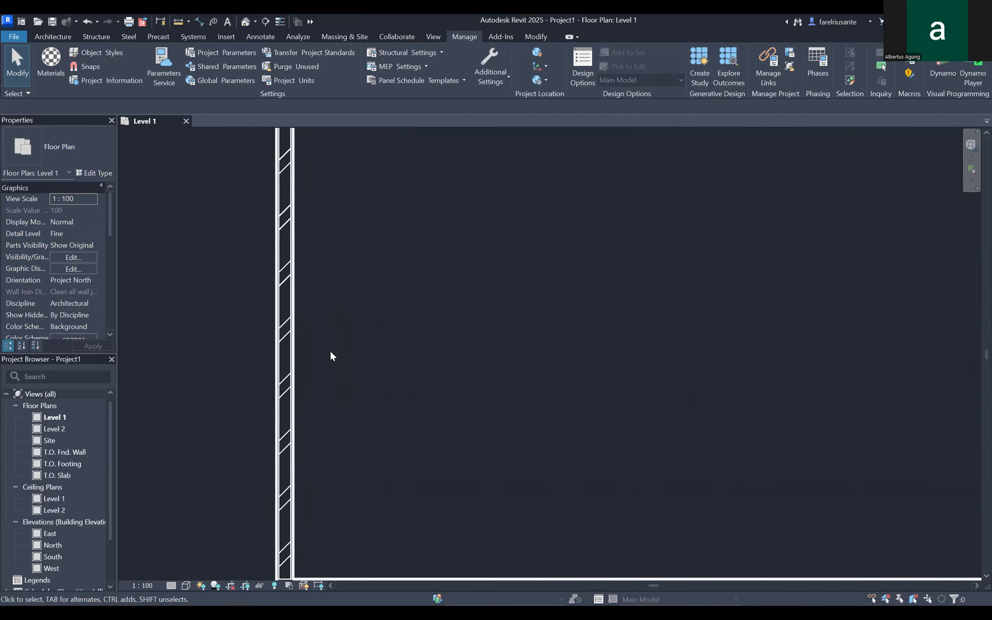
{"action": "middle_click_drag", "start_coordinate": [338, 400], "coordinate": [345, 320]}
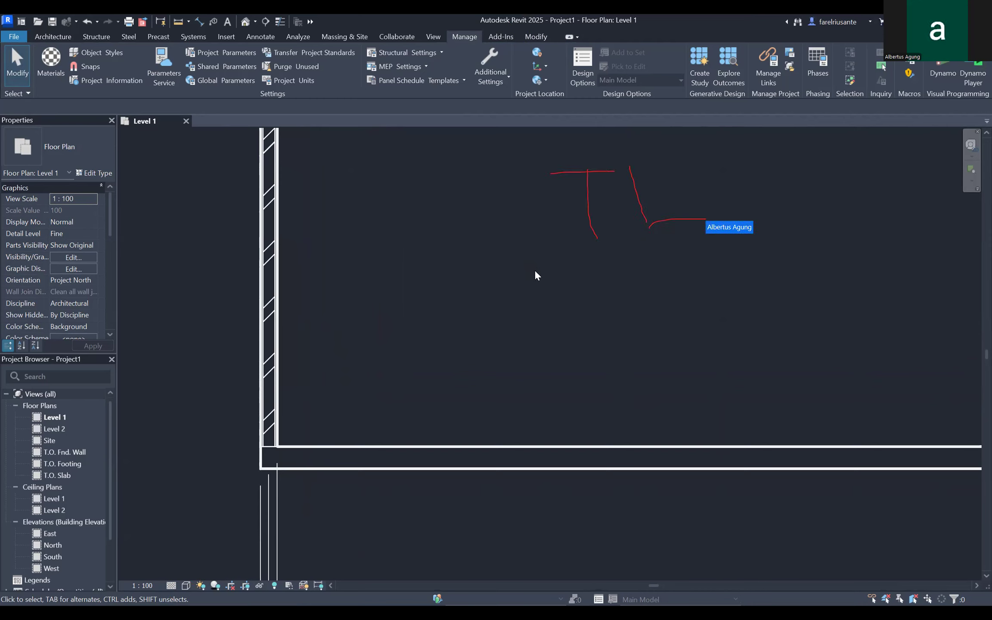
{"action": "key", "text": "t"}
{"action": "key", "text": "l"}
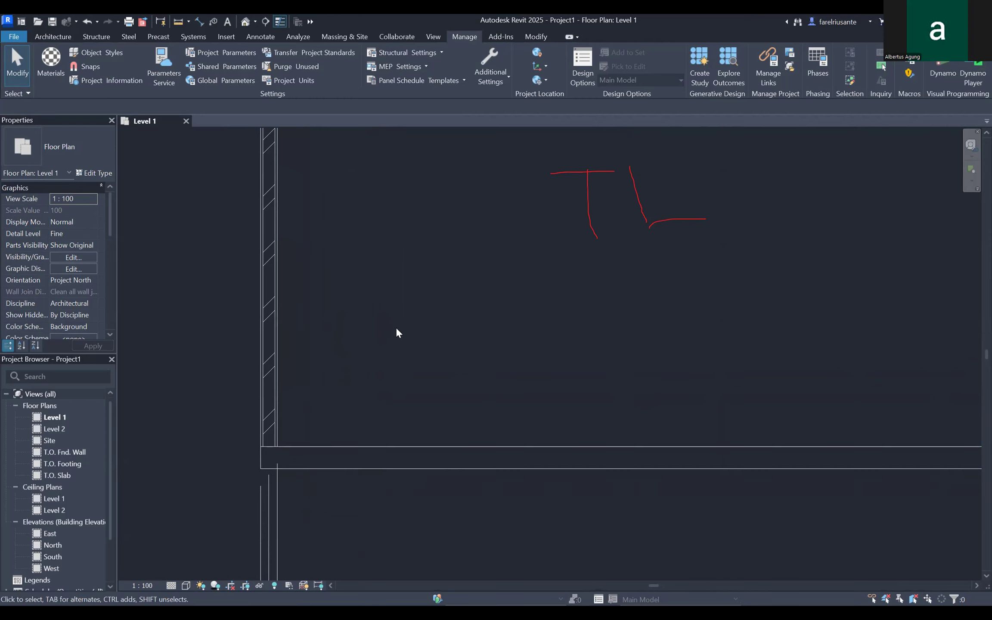
{"action": "key", "text": "t"}
{"action": "key", "text": "l"}
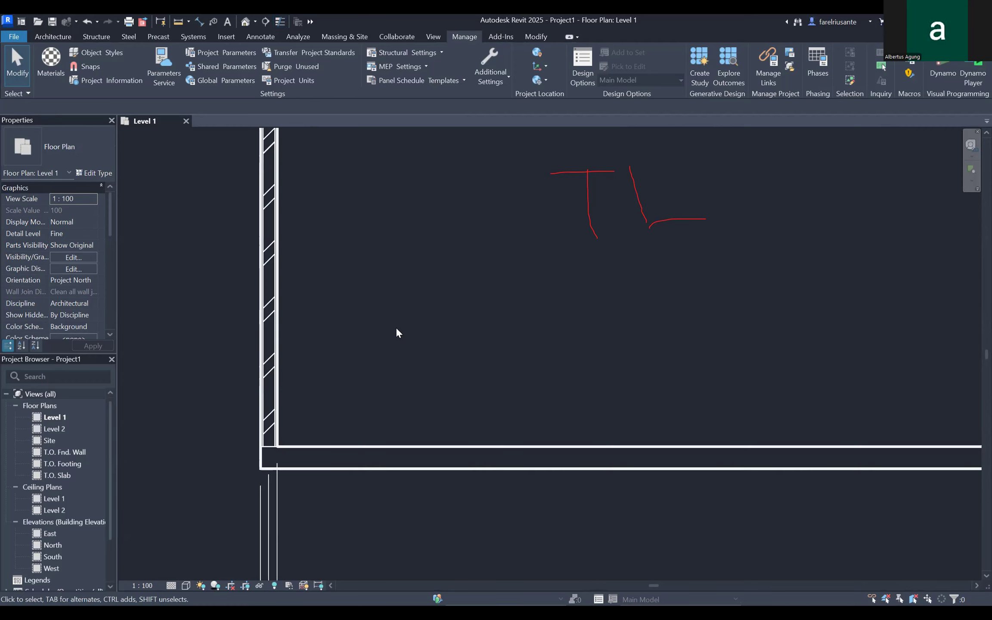
{"action": "scroll", "coordinate": [277, 454], "scroll_direction": "up", "scroll_amount": 1}
{"action": "scroll", "coordinate": [262, 451], "scroll_direction": "up", "scroll_amount": 3}
{"action": "scroll", "coordinate": [253, 445], "scroll_direction": "down", "scroll_amount": 5}
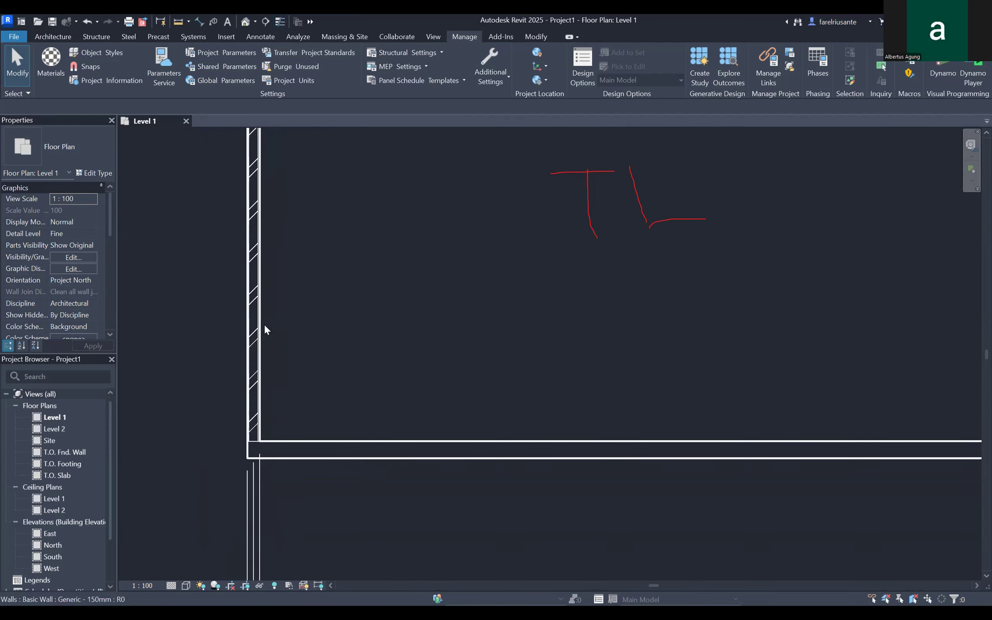
{"action": "middle_click_drag", "start_coordinate": [265, 324], "coordinate": [267, 341]}
{"action": "scroll", "coordinate": [273, 456], "scroll_direction": "up", "scroll_amount": 1}
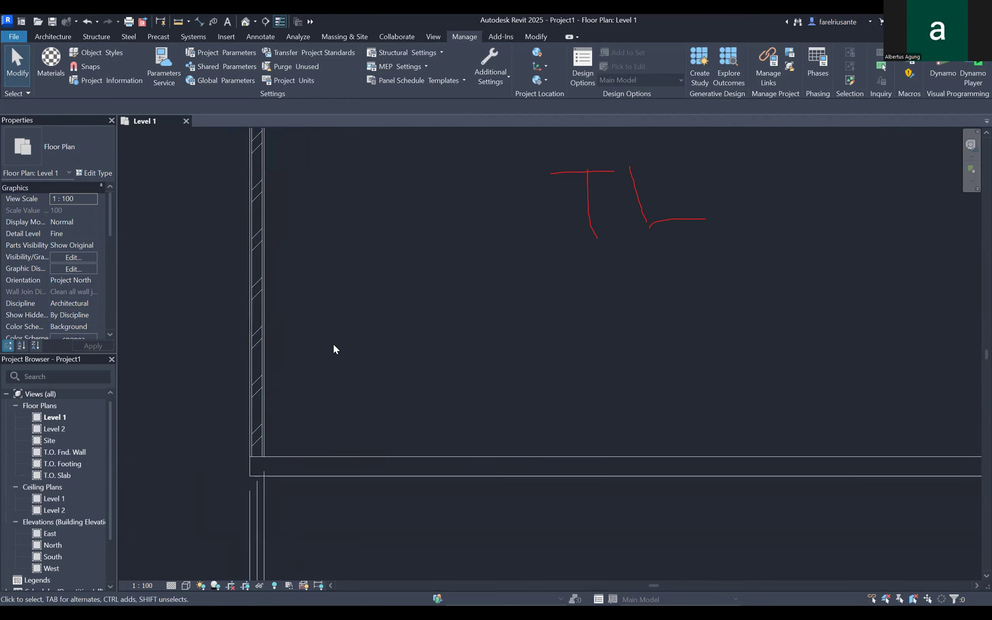
{"action": "middle_click_drag", "start_coordinate": [340, 355], "coordinate": [356, 449]}
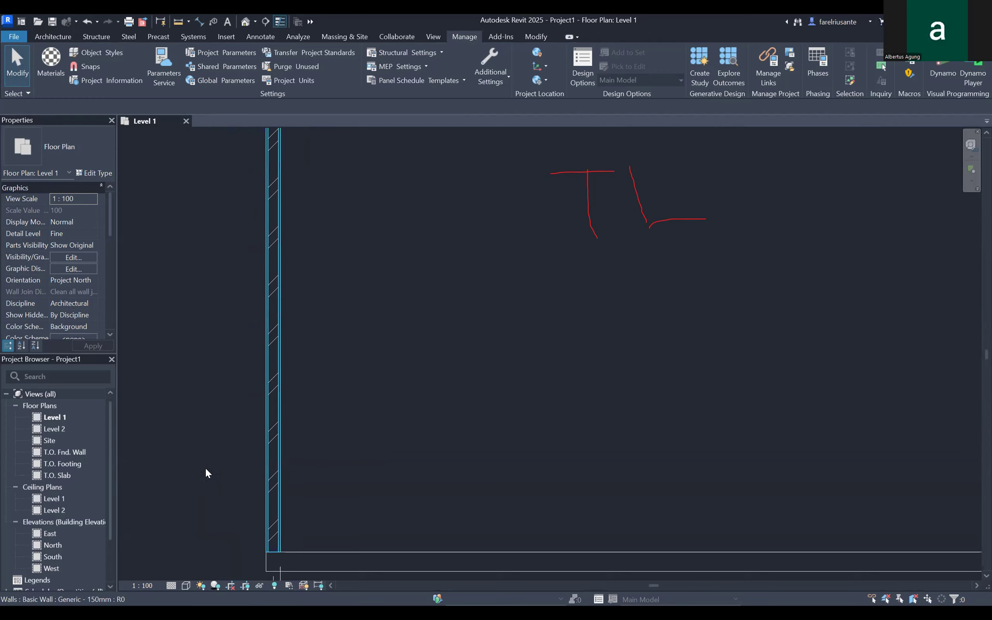
{"action": "scroll", "coordinate": [219, 453], "scroll_direction": "up", "scroll_amount": 1}
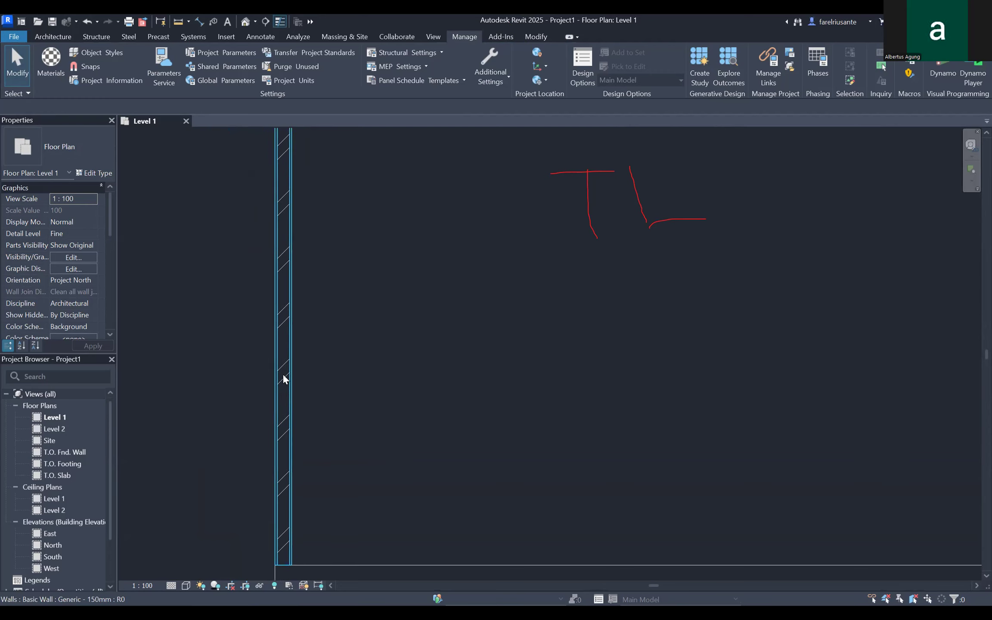
{"action": "scroll", "coordinate": [276, 298], "scroll_direction": "up", "scroll_amount": 1}
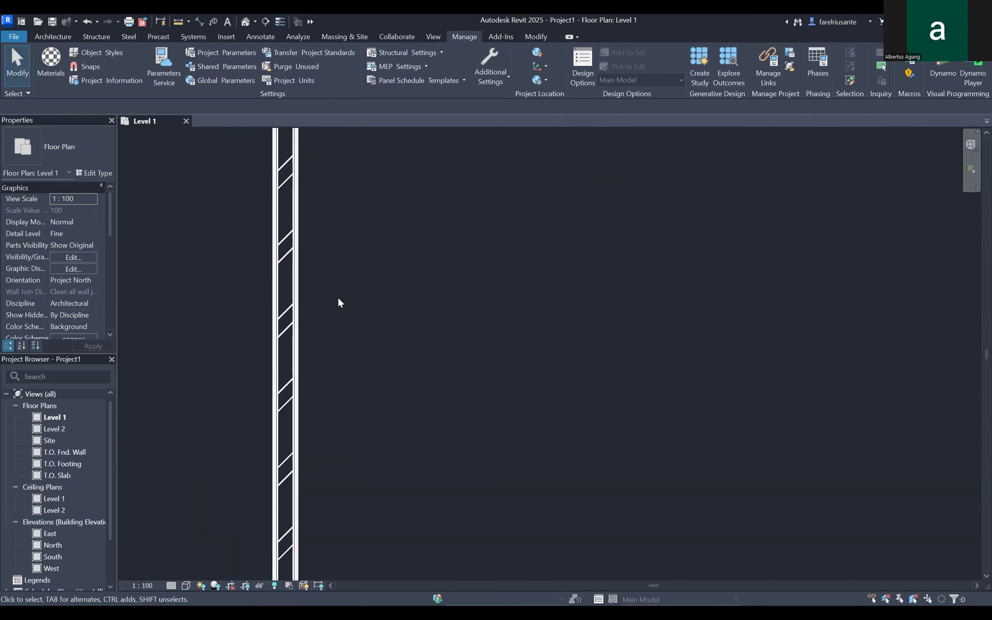
{"action": "key", "text": "t"}
{"action": "key", "text": "l"}
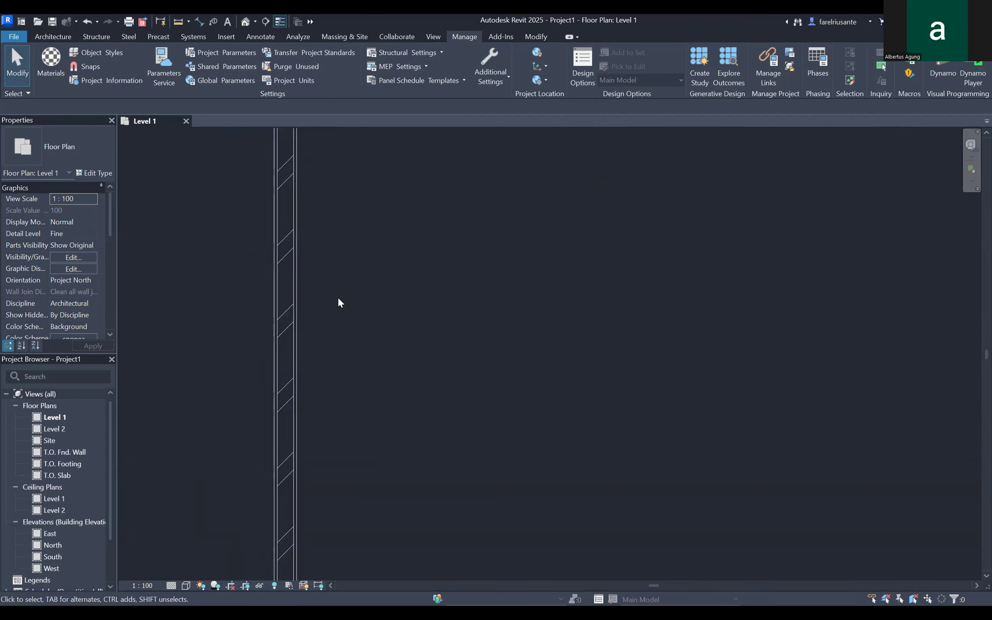
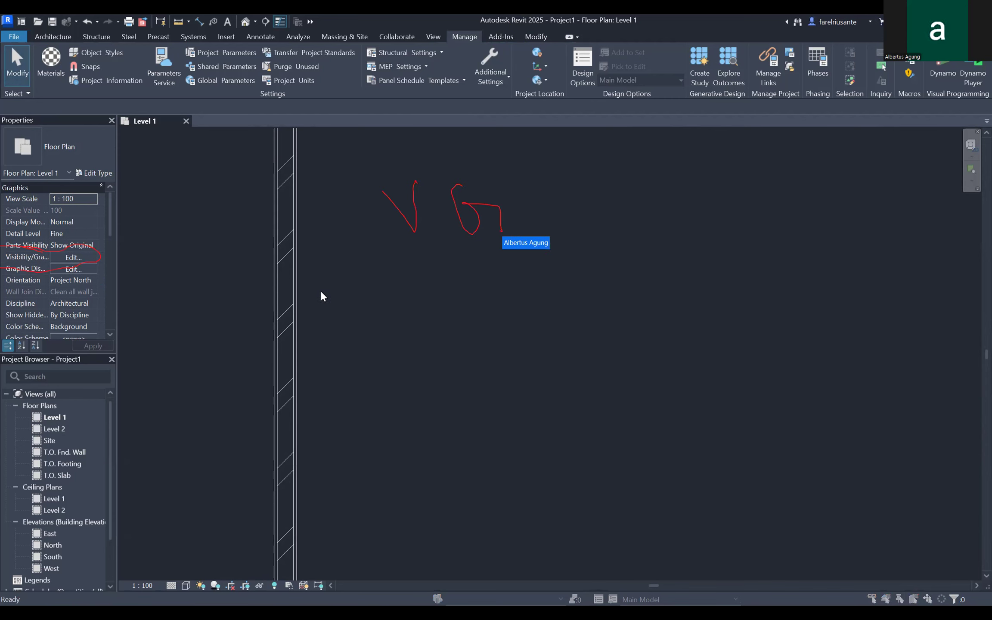
Open Visibility/Graphic Overrides for Level 1 with VG, filter categories by 'wall', and select Walls.
{"action": "key", "text": "v"}
{"action": "key", "text": "g"}
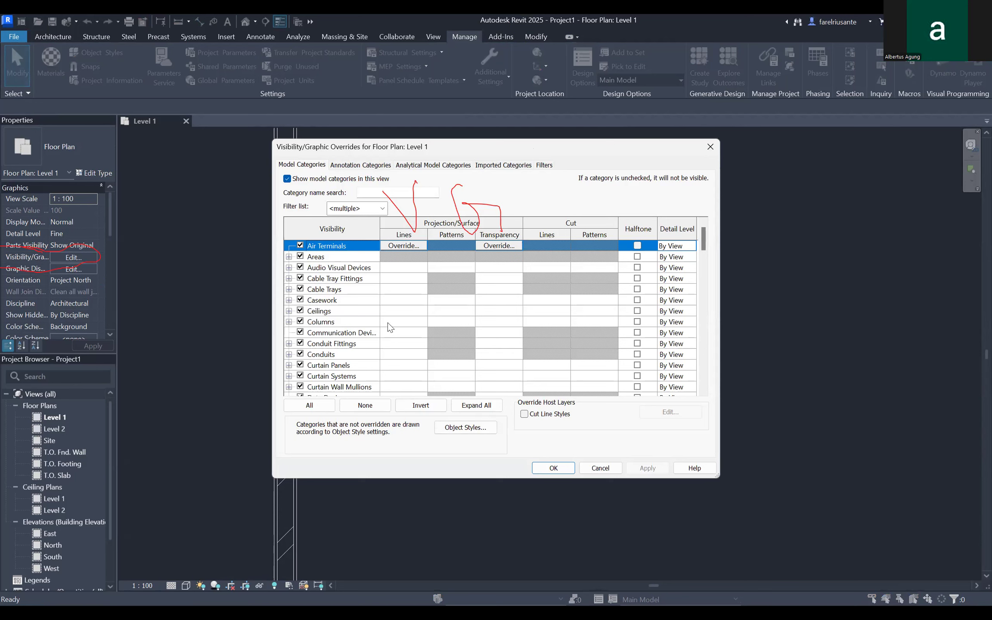
{"action": "left_click_drag", "start_coordinate": [532, 147], "coordinate": [596, 163]}
{"action": "scroll", "coordinate": [610, 323], "scroll_direction": "down", "scroll_amount": 1}
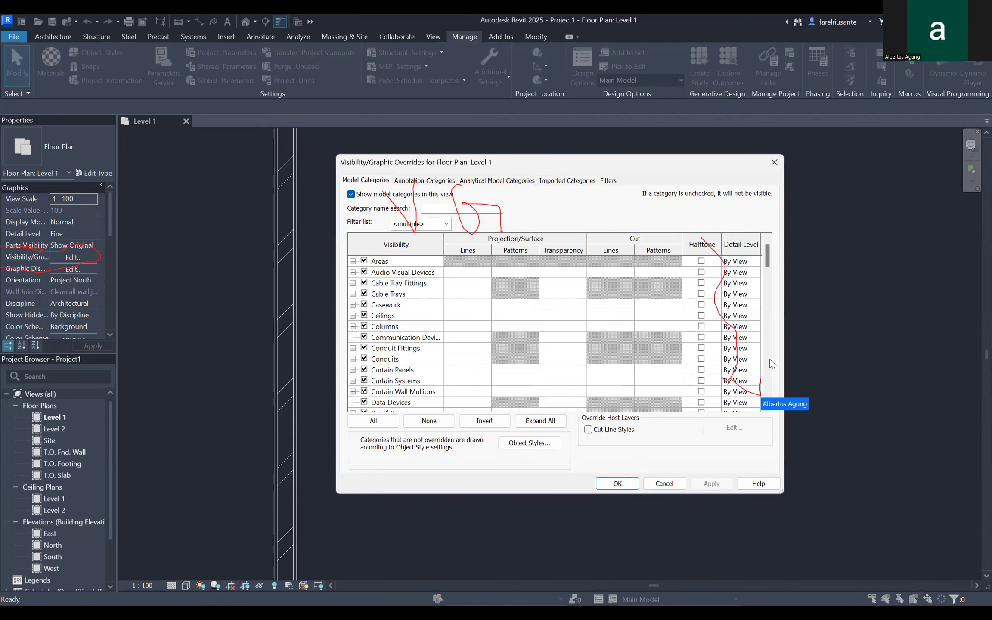
{"action": "scroll", "coordinate": [653, 355], "scroll_direction": "down", "scroll_amount": 2}
{"action": "scroll", "coordinate": [629, 352], "scroll_direction": "down", "scroll_amount": 2}
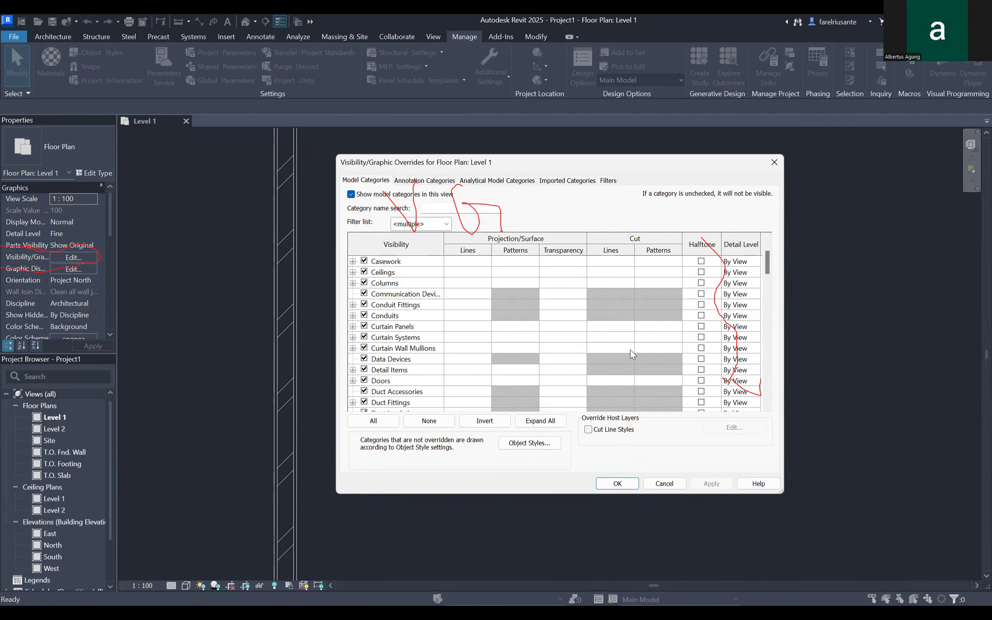
{"action": "scroll", "coordinate": [630, 351], "scroll_direction": "down", "scroll_amount": 2}
{"action": "left_click", "coordinate": [452, 208]}
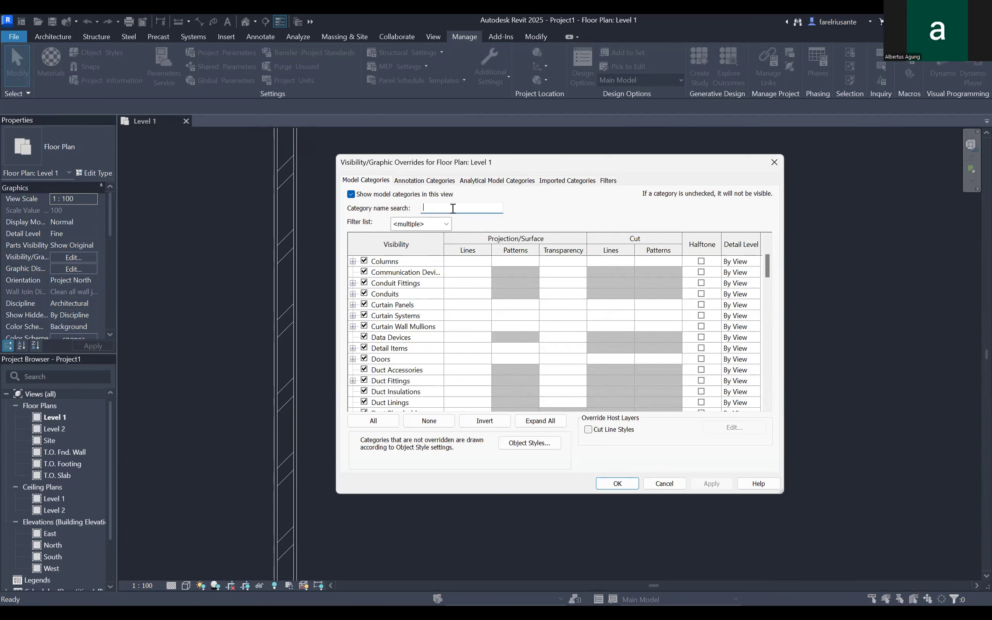
{"action": "type", "text": "wall"}
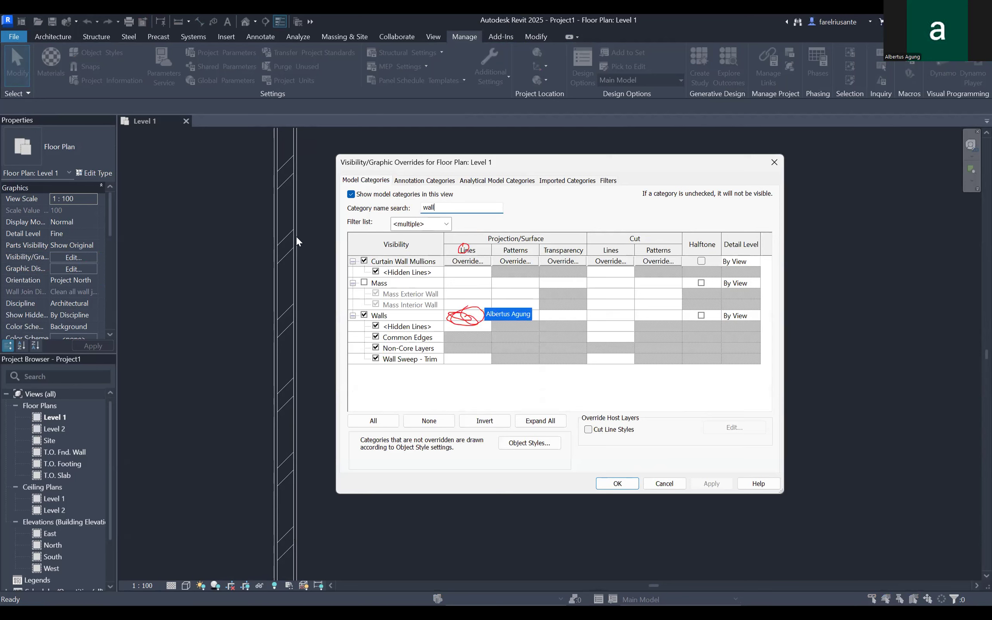
{"action": "left_click", "coordinate": [468, 316]}
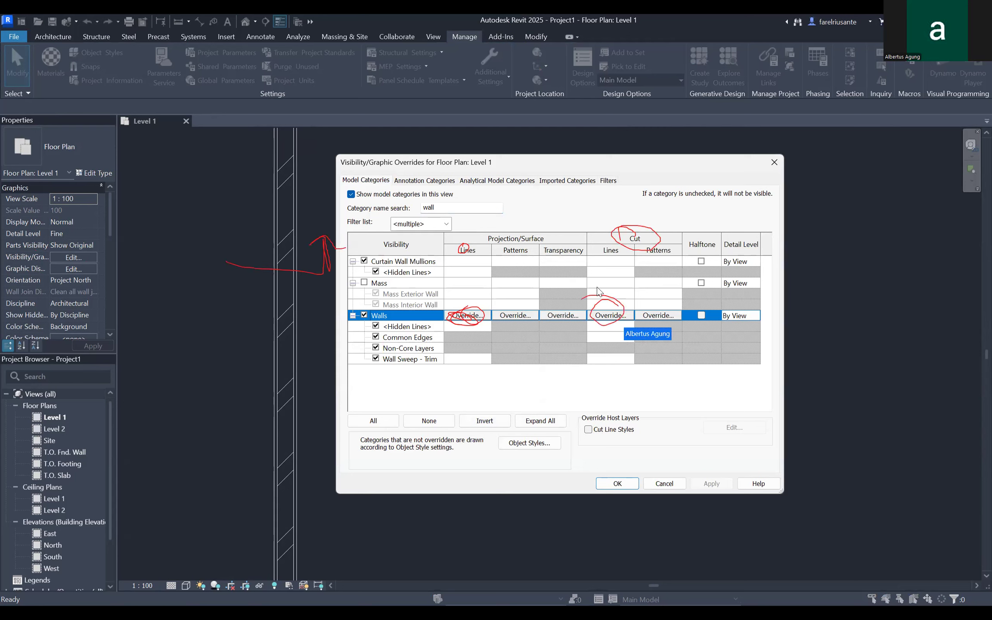
Override the Walls cut lines to line weight 15 and apply the overrides.
{"action": "left_click", "coordinate": [617, 317]}
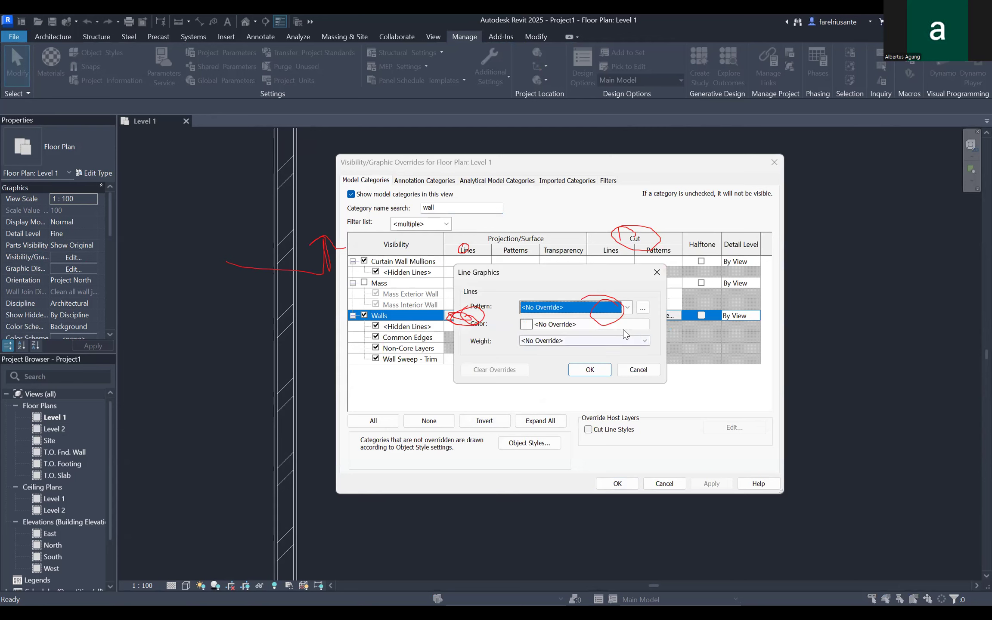
{"action": "left_click", "coordinate": [529, 340]}
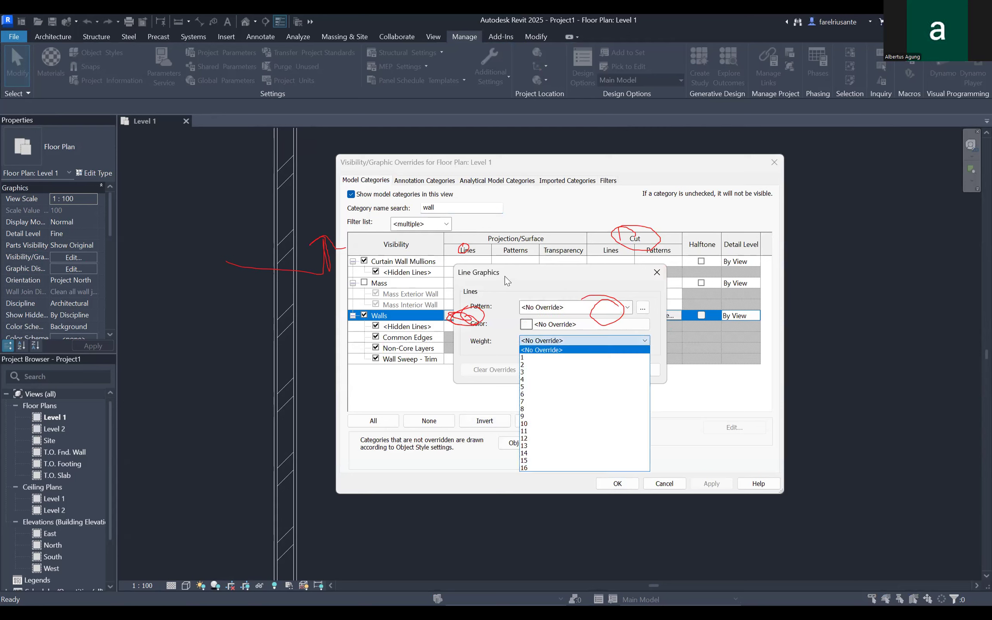
{"action": "left_click", "coordinate": [579, 268]}
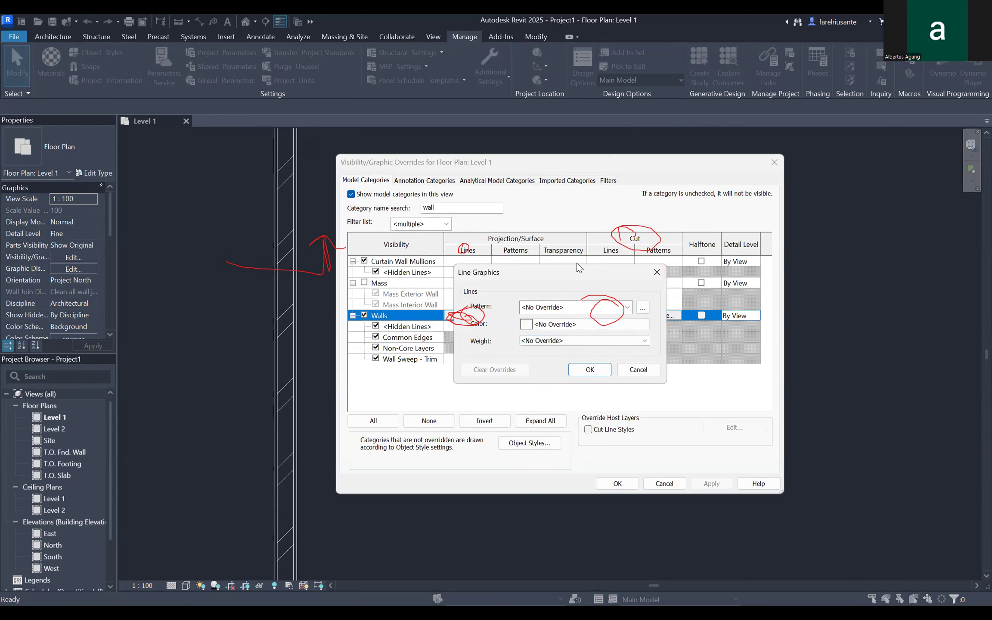
{"action": "left_click", "coordinate": [591, 340]}
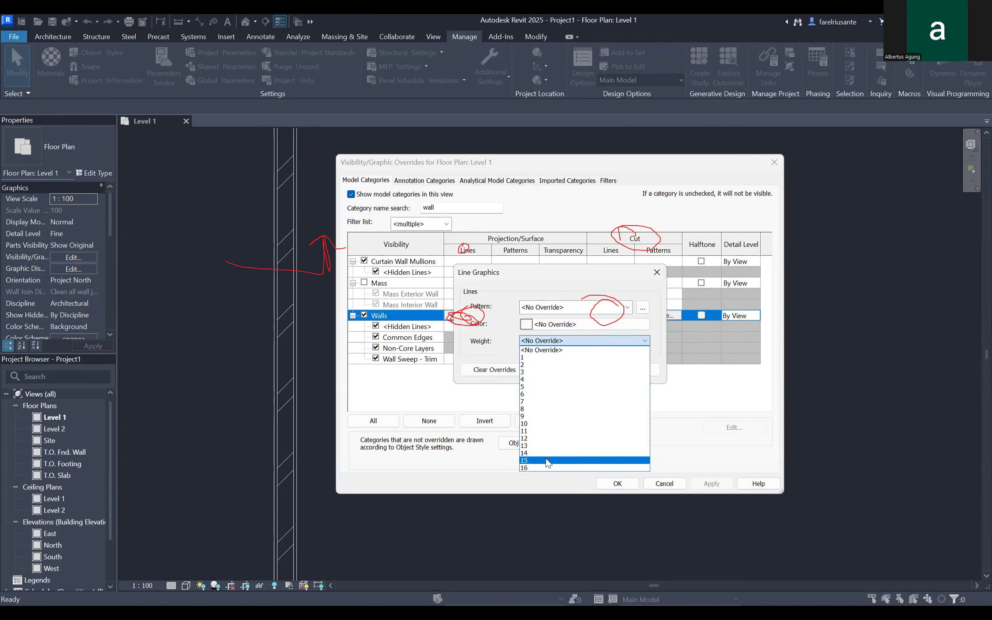
{"action": "left_click", "coordinate": [547, 463]}
{"action": "left_click", "coordinate": [590, 369]}
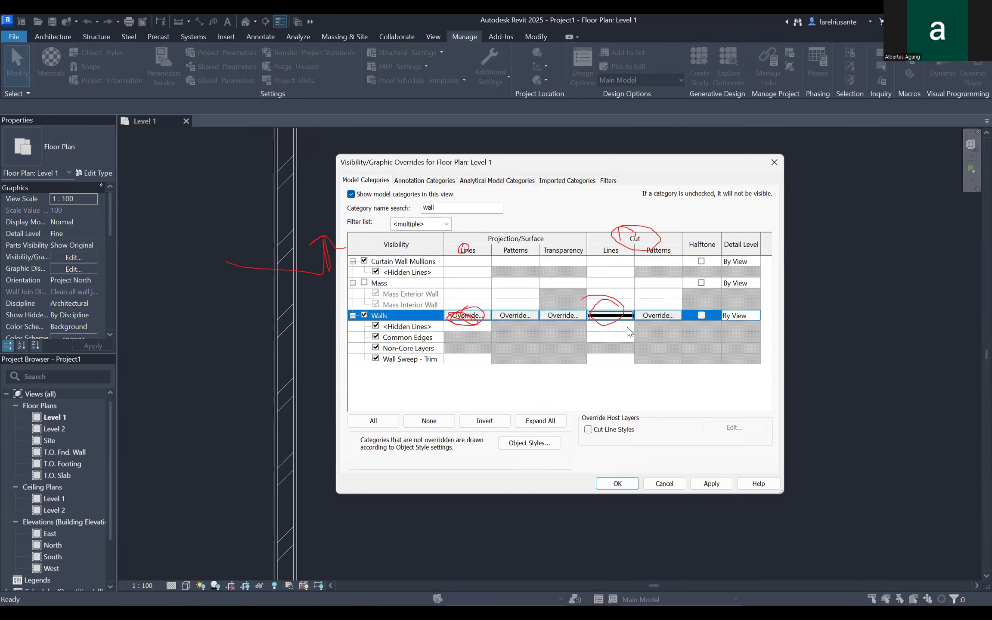
{"action": "left_click", "coordinate": [609, 483]}
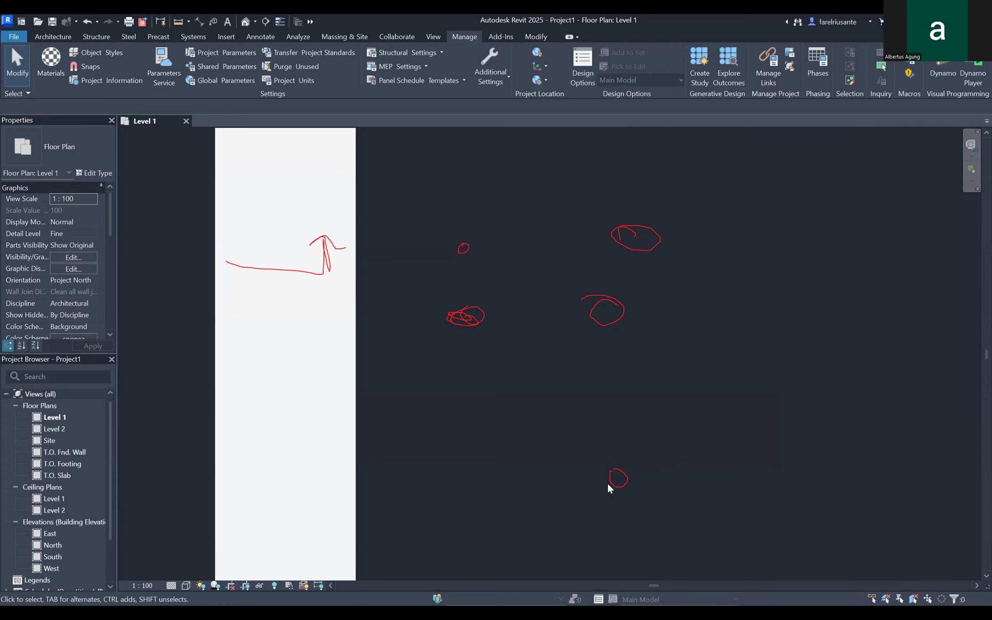
Pan the plan and select the left wall to check the heavy cut lines.
{"action": "scroll", "coordinate": [577, 463], "scroll_direction": "down", "scroll_amount": 2}
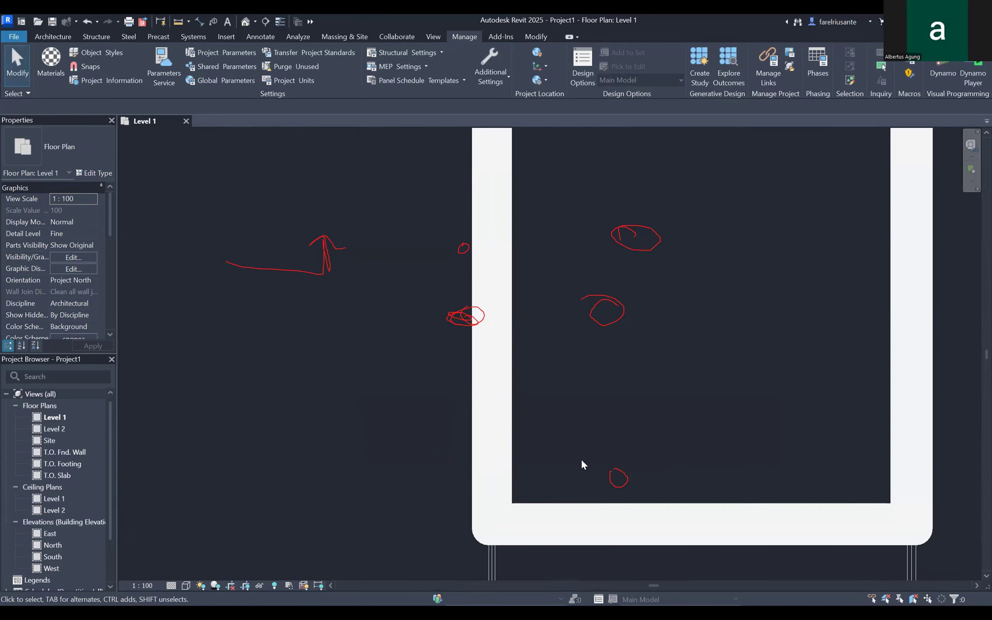
{"action": "middle_click_drag", "start_coordinate": [581, 459], "coordinate": [467, 422]}
{"action": "scroll", "coordinate": [456, 410], "scroll_direction": "up", "scroll_amount": 1}
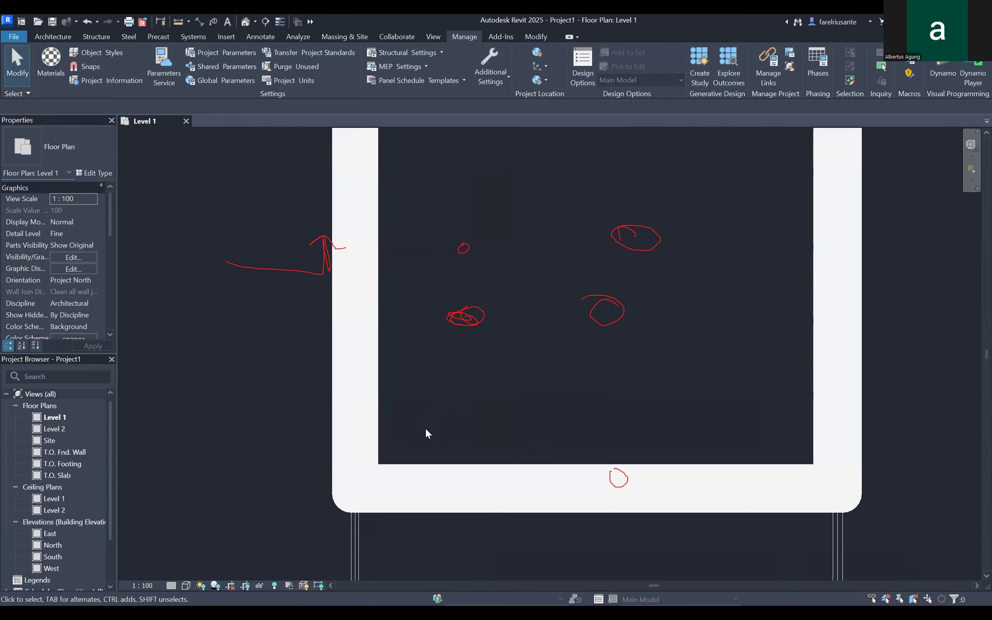
{"action": "left_click", "coordinate": [361, 336]}
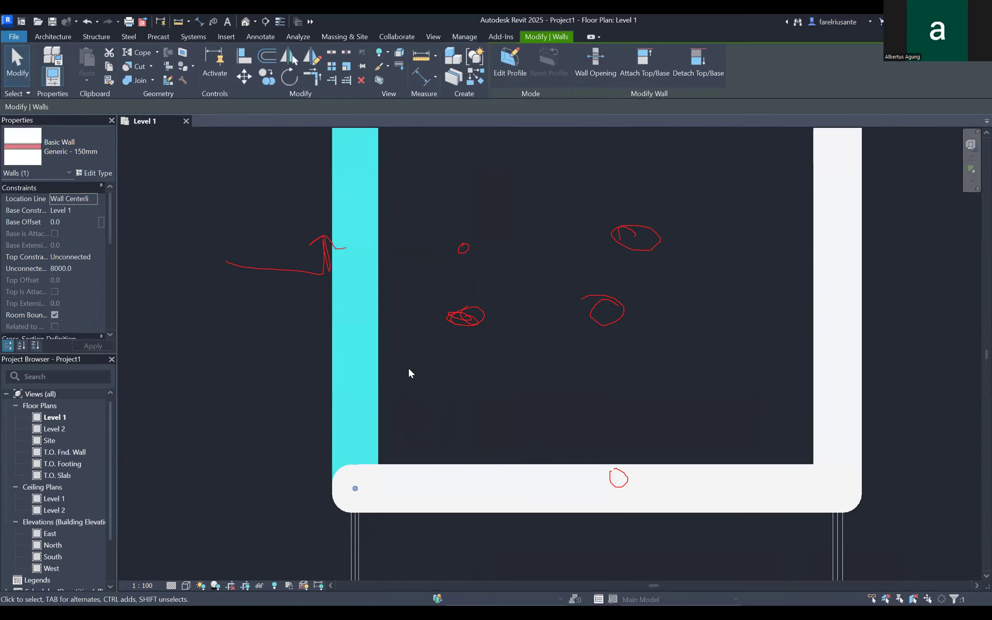
{"action": "key", "text": "Escape"}
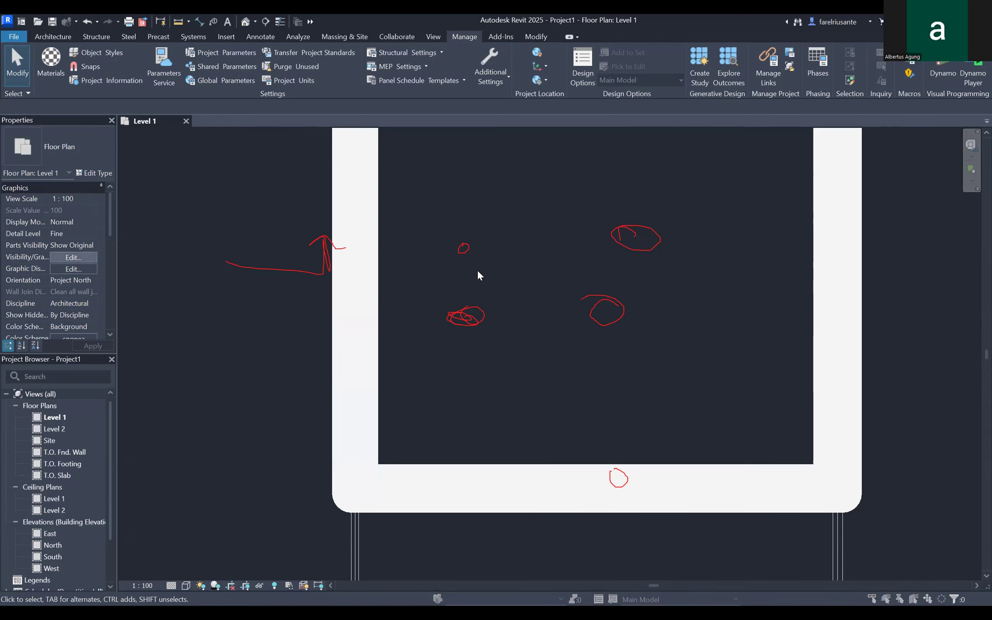
Revisit the Walls cut-line weight override in Visibility/Graphics and apply the change.
{"action": "left_click", "coordinate": [437, 209]}
{"action": "type", "text": "wa"}
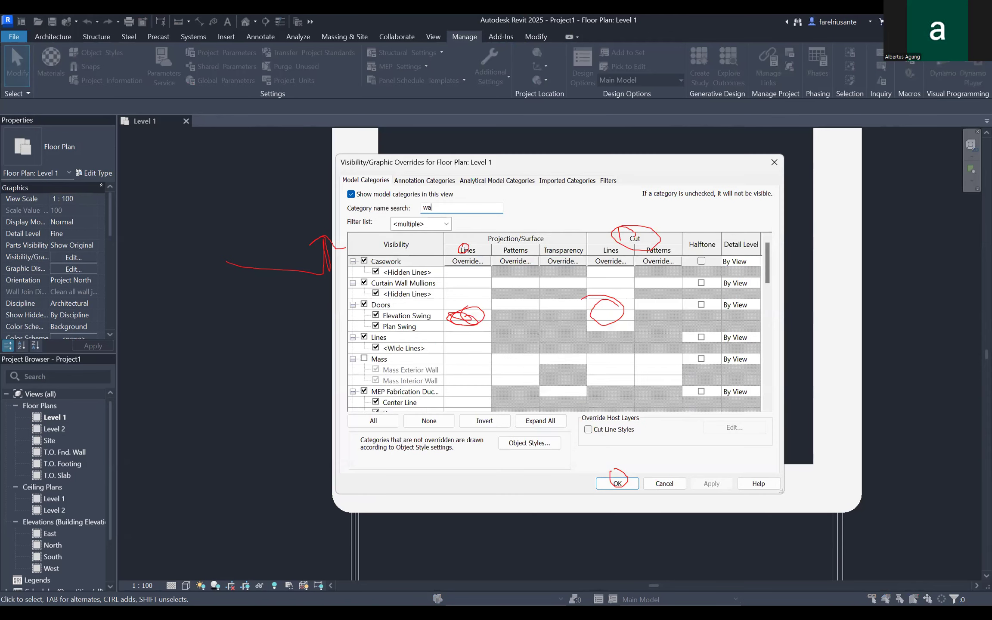
{"action": "type", "text": "ll"}
{"action": "left_click", "coordinate": [592, 317]}
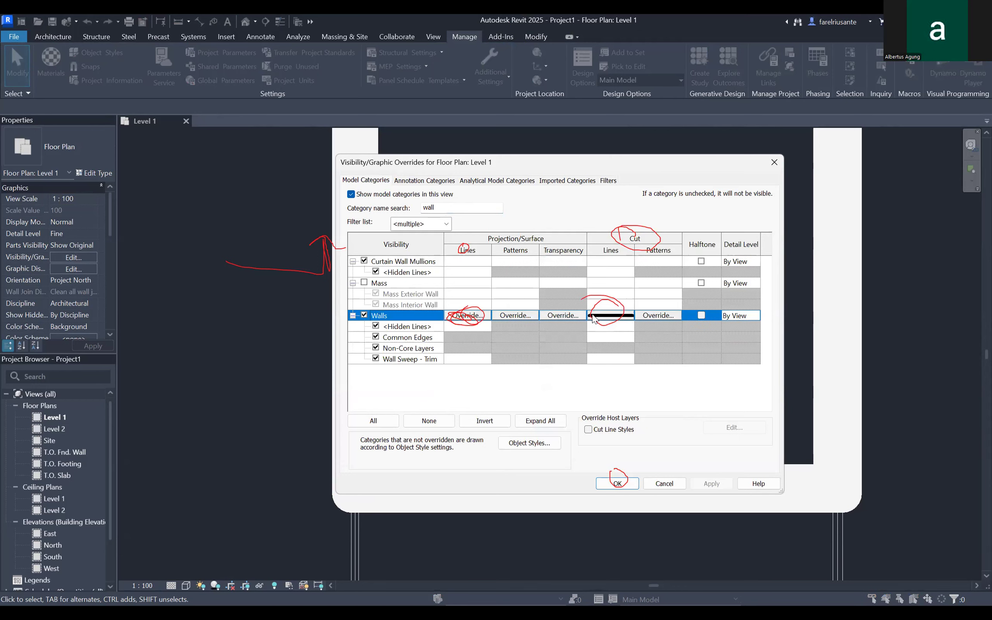
{"action": "left_click", "coordinate": [600, 309]}
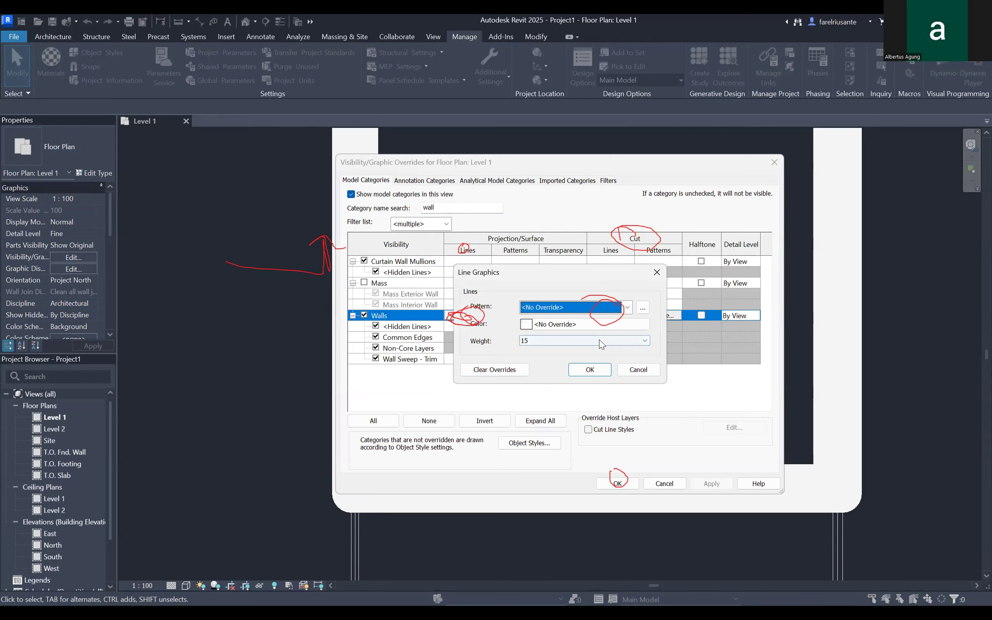
{"action": "left_click", "coordinate": [595, 341]}
{"action": "left_click", "coordinate": [597, 368]}
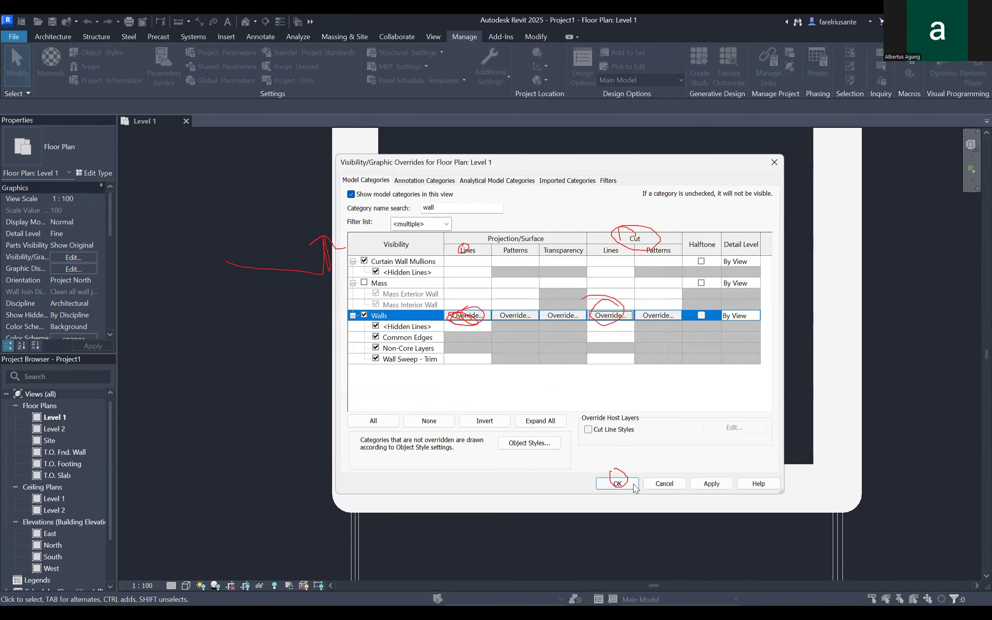
{"action": "left_click", "coordinate": [633, 483]}
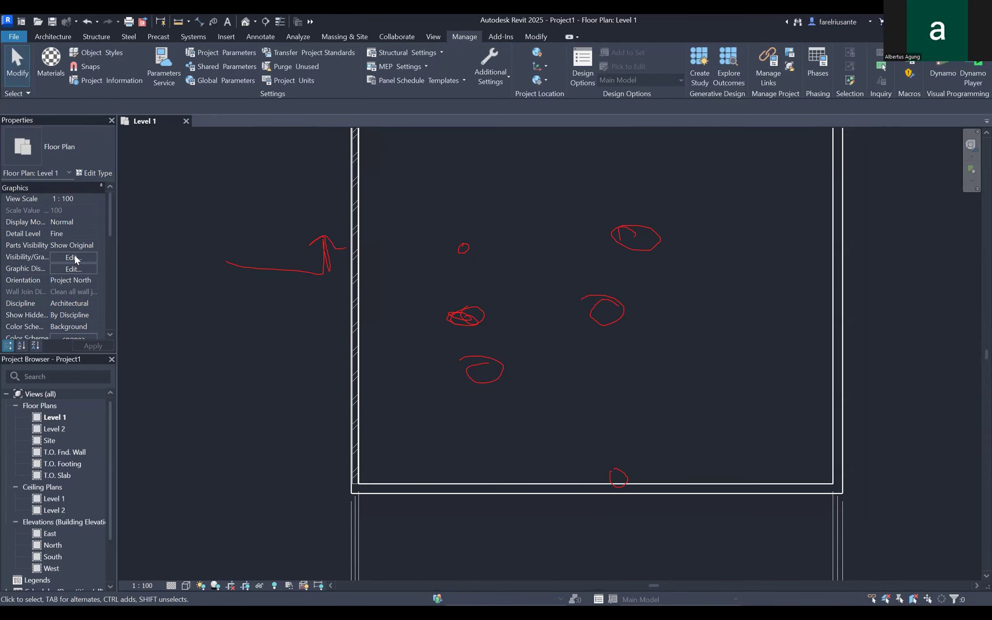
{"action": "scroll", "coordinate": [424, 379], "scroll_direction": "down", "scroll_amount": 2}
{"action": "scroll", "coordinate": [425, 379], "scroll_direction": "up", "scroll_amount": 2}
{"action": "scroll", "coordinate": [355, 379], "scroll_direction": "up", "scroll_amount": 2}
{"action": "scroll", "coordinate": [445, 388], "scroll_direction": "down", "scroll_amount": 1}
{"action": "middle_click_drag", "start_coordinate": [445, 387], "coordinate": [308, 374]}
{"action": "scroll", "coordinate": [363, 359], "scroll_direction": "down", "scroll_amount": 1}
{"action": "scroll", "coordinate": [374, 355], "scroll_direction": "down", "scroll_amount": 1}
{"action": "scroll", "coordinate": [375, 354], "scroll_direction": "down", "scroll_amount": 1}
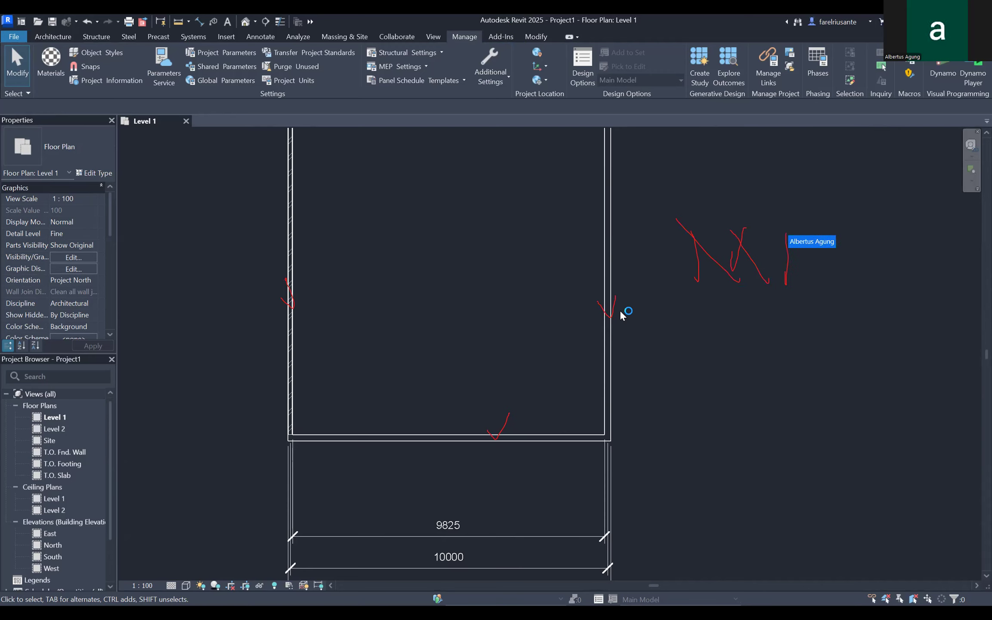
Use Match Type (MA) to give the right wall the left wall's hatched wall type.
{"action": "key", "text": "m"}
{"action": "key", "text": "a"}
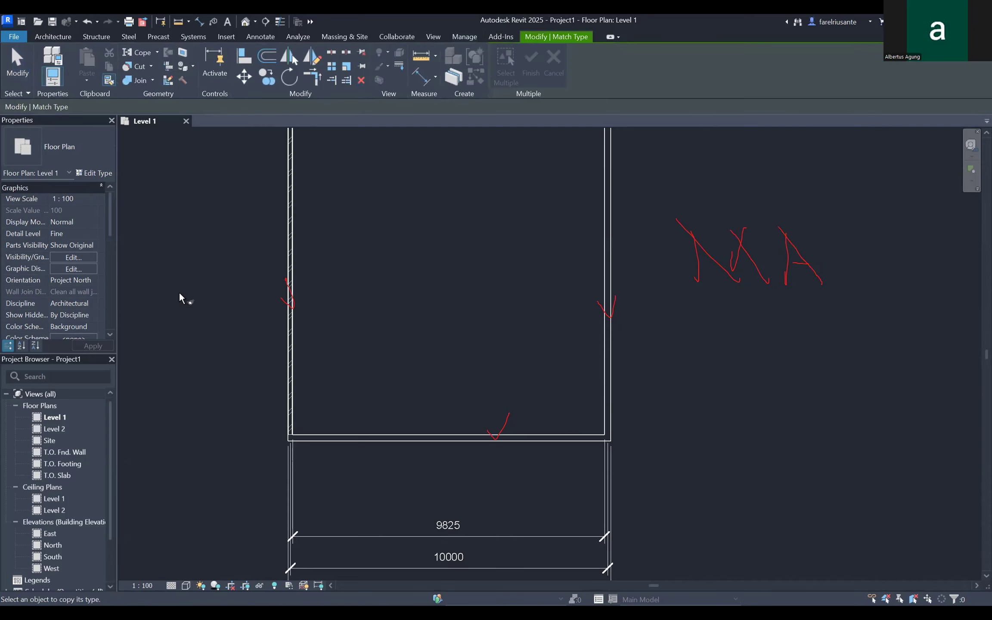
{"action": "left_click", "coordinate": [290, 233]}
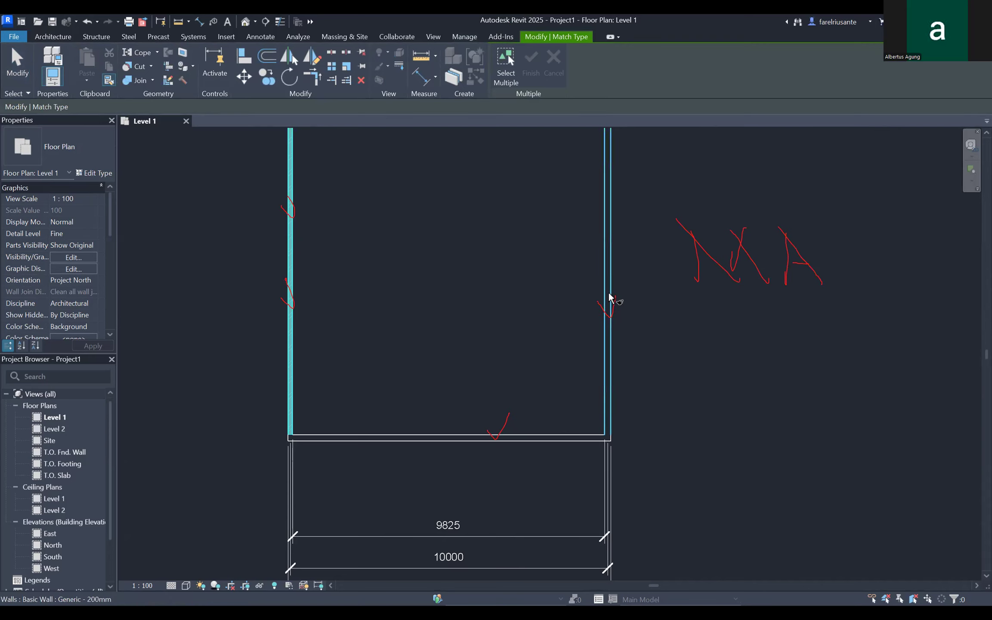
{"action": "left_click", "coordinate": [602, 313]}
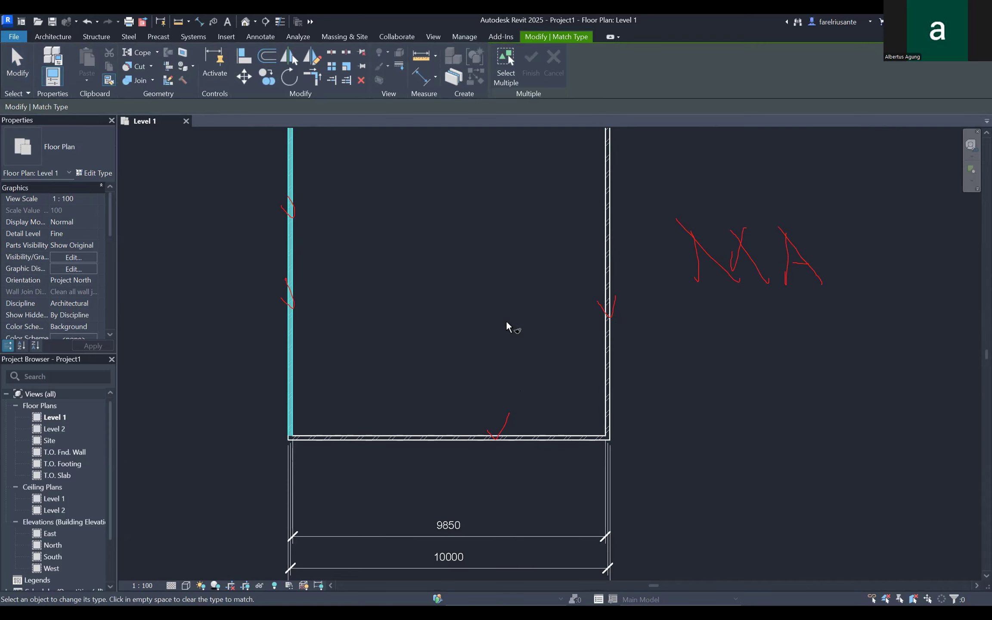
{"action": "middle_click_drag", "start_coordinate": [506, 320], "coordinate": [490, 589]}
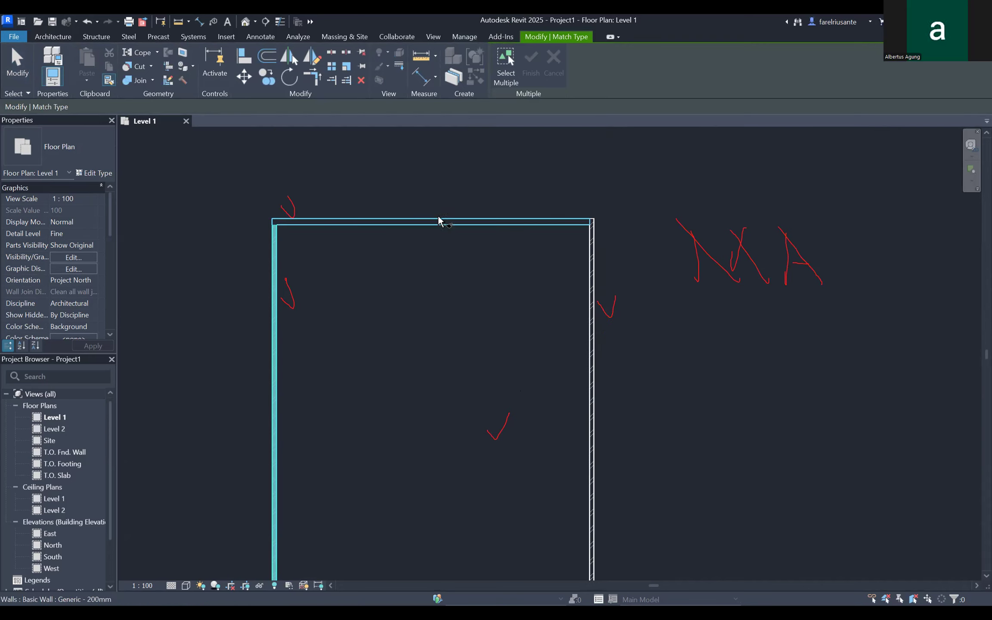
{"action": "scroll", "coordinate": [436, 297], "scroll_direction": "down", "scroll_amount": 1}
{"action": "middle_click_drag", "start_coordinate": [615, 438], "coordinate": [597, 347]}
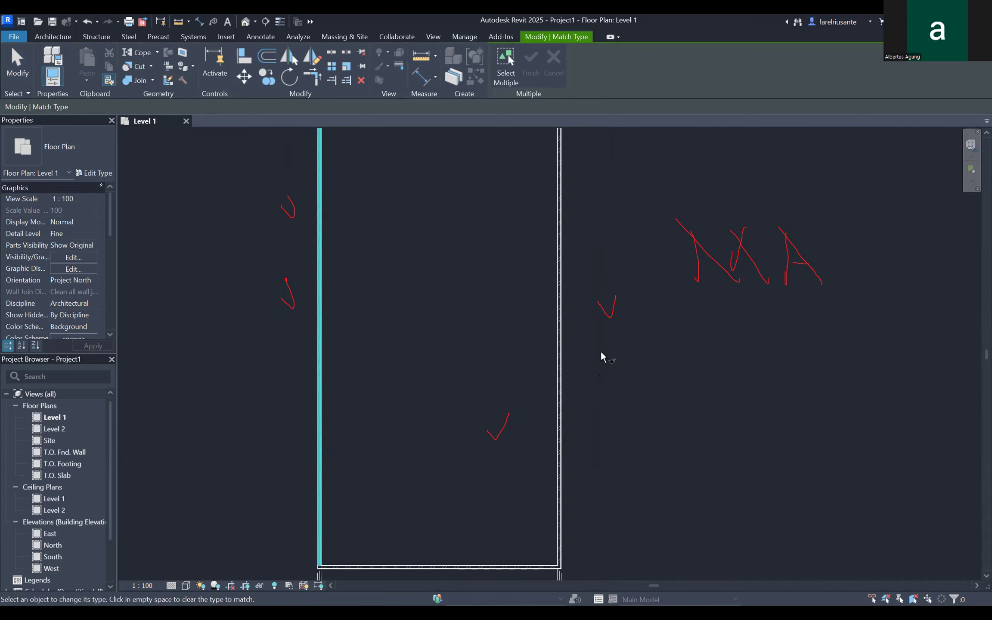
{"action": "left_click", "coordinate": [601, 356]}
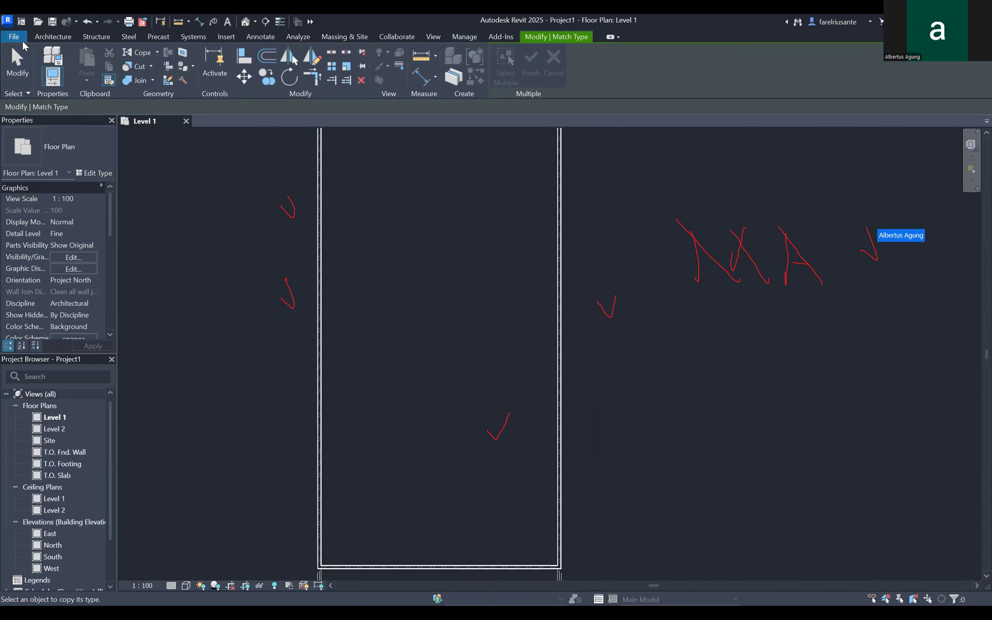
End the Match Type command, leaving the Architecture tab's Column list unused.
{"action": "left_click", "coordinate": [57, 38]}
{"action": "scroll", "coordinate": [474, 264], "scroll_direction": "down", "scroll_amount": 1}
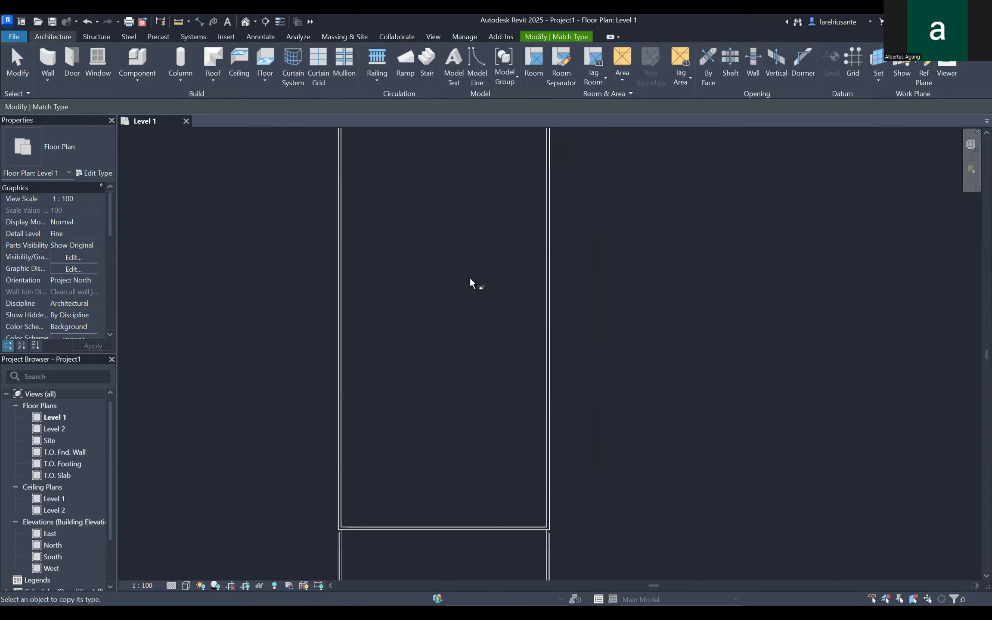
{"action": "middle_click_drag", "start_coordinate": [470, 276], "coordinate": [460, 171]}
{"action": "scroll", "coordinate": [408, 323], "scroll_direction": "up", "scroll_amount": 3}
{"action": "scroll", "coordinate": [408, 323], "scroll_direction": "up", "scroll_amount": 1}
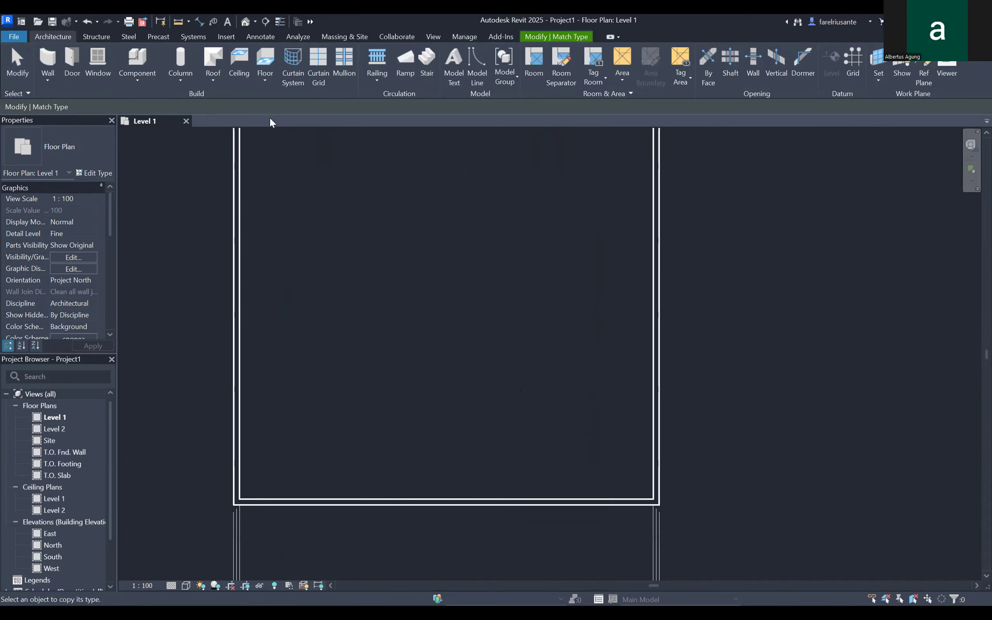
{"action": "left_click", "coordinate": [182, 80]}
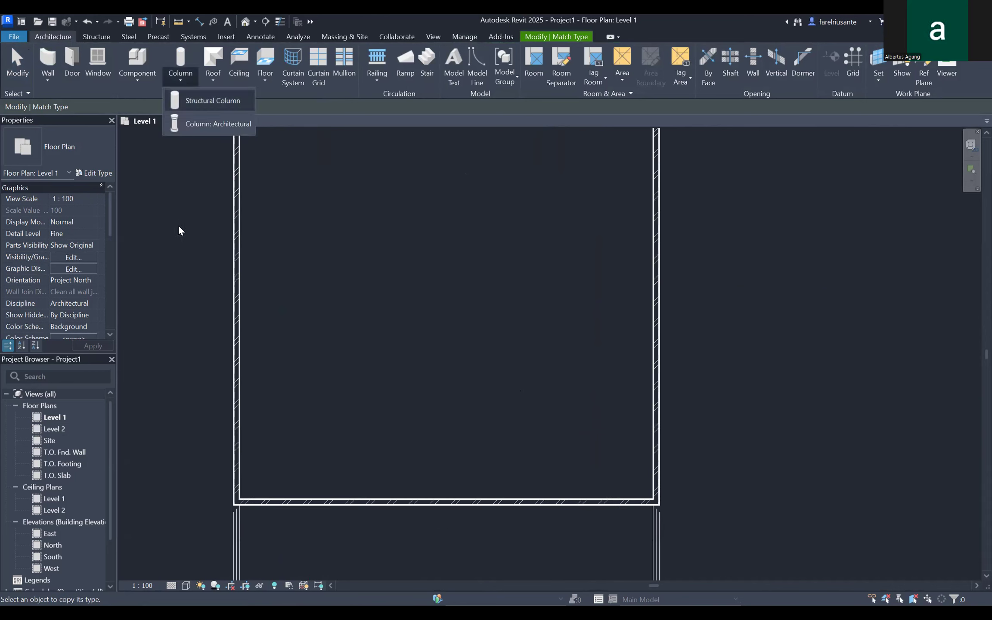
{"action": "left_click", "coordinate": [180, 231]}
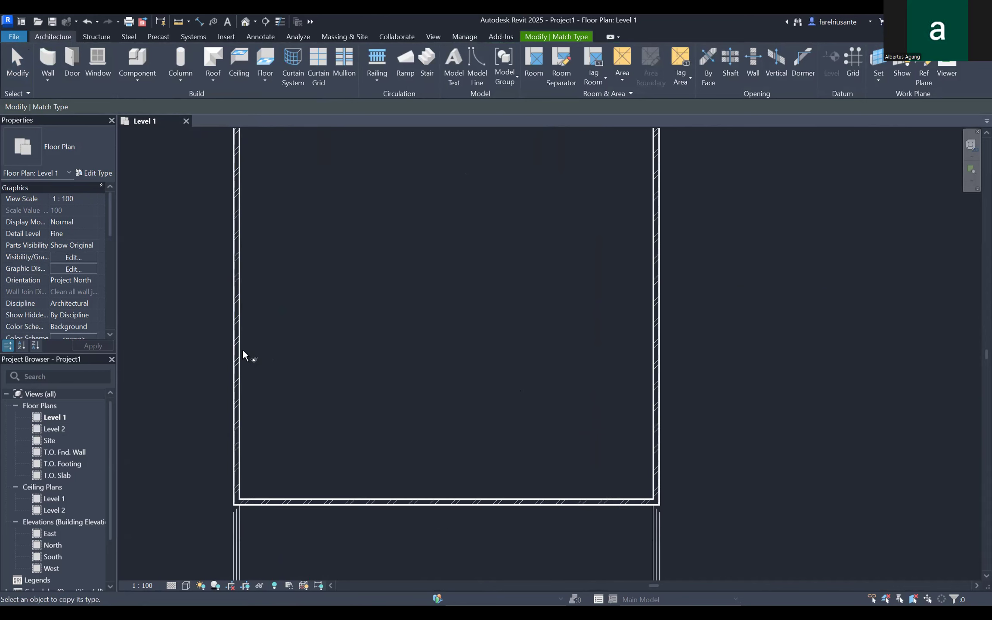
{"action": "key", "text": "Escape"}
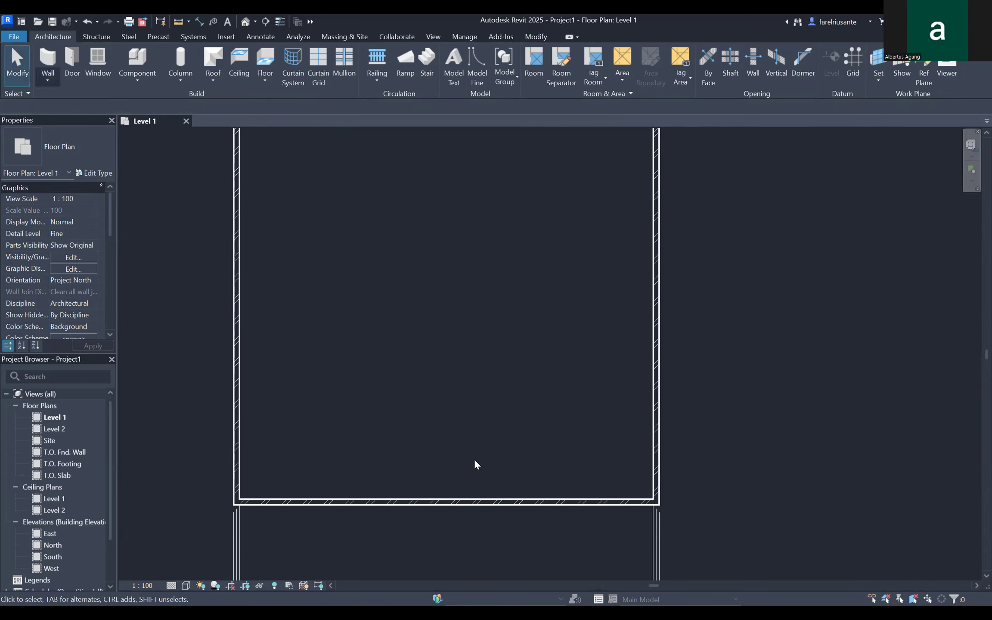
Zoom out to show the whole room with its 9850, 10000 and 10150 dimensions.
{"action": "scroll", "coordinate": [475, 455], "scroll_direction": "down", "scroll_amount": 1}
{"action": "mouse_move", "coordinate": [516, 383]}
{"action": "middle_mouse_down"}
{"action": "mouse_move", "coordinate": [473, 520]}
{"action": "mouse_move", "coordinate": [492, 431]}
{"action": "middle_mouse_up"}
{"action": "scroll", "coordinate": [266, 332], "scroll_direction": "up", "scroll_amount": 1}
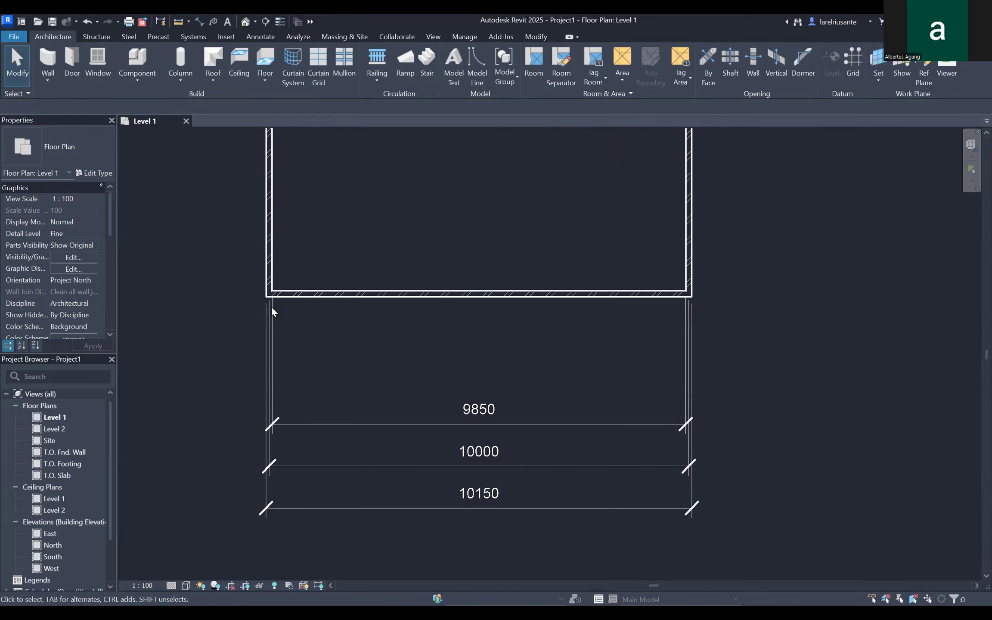
{"action": "middle_click_drag", "start_coordinate": [325, 254], "coordinate": [327, 379]}
{"action": "scroll", "coordinate": [336, 377], "scroll_direction": "down", "scroll_amount": 1}
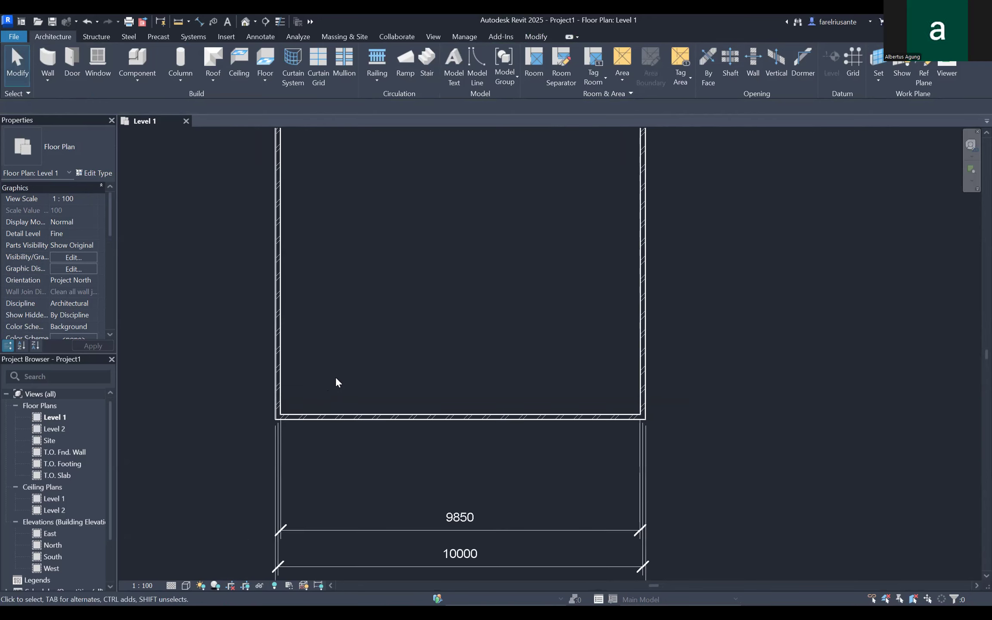
{"action": "mouse_move", "coordinate": [418, 363]}
{"action": "middle_mouse_down"}
{"action": "mouse_move", "coordinate": [403, 437]}
{"action": "mouse_move", "coordinate": [429, 415]}
{"action": "mouse_move", "coordinate": [429, 503]}
{"action": "middle_mouse_up"}
{"action": "scroll", "coordinate": [405, 436], "scroll_direction": "down", "scroll_amount": 2}
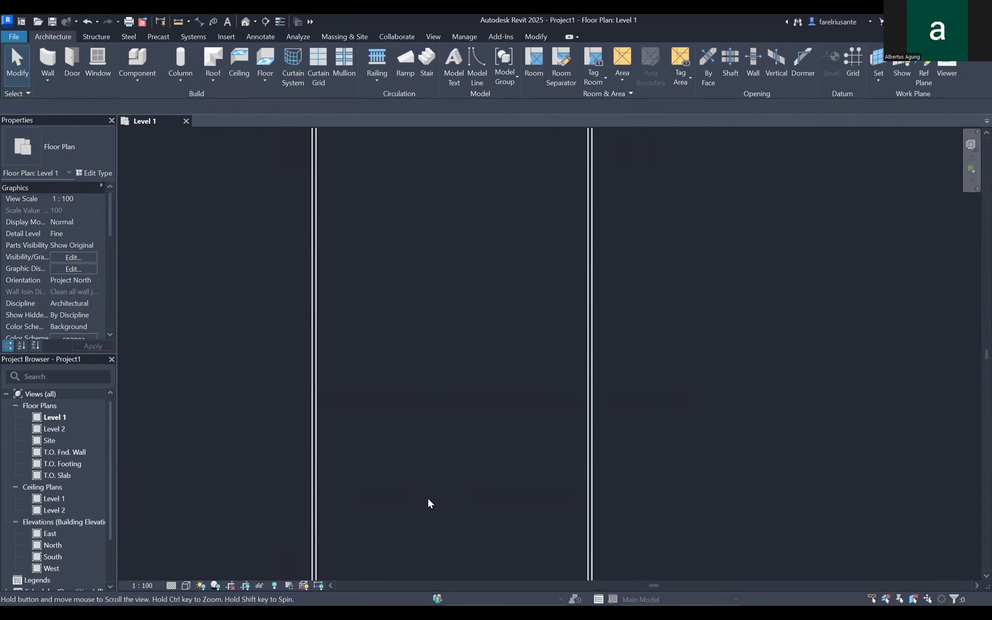
{"action": "scroll", "coordinate": [440, 458], "scroll_direction": "down", "scroll_amount": 1}
{"action": "scroll", "coordinate": [444, 428], "scroll_direction": "down", "scroll_amount": 1}
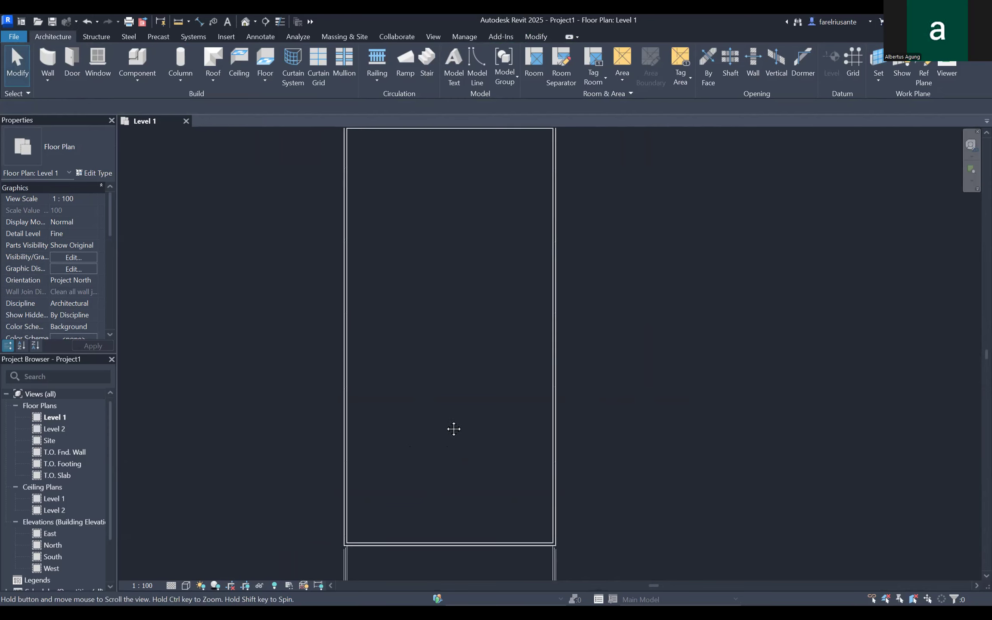
{"action": "scroll", "coordinate": [445, 421], "scroll_direction": "down", "scroll_amount": 1}
{"action": "mouse_move", "coordinate": [471, 416]}
{"action": "middle_mouse_down"}
{"action": "mouse_move", "coordinate": [523, 390]}
{"action": "mouse_move", "coordinate": [516, 389]}
{"action": "middle_mouse_up"}
{"action": "scroll", "coordinate": [495, 410], "scroll_direction": "down", "scroll_amount": 1}
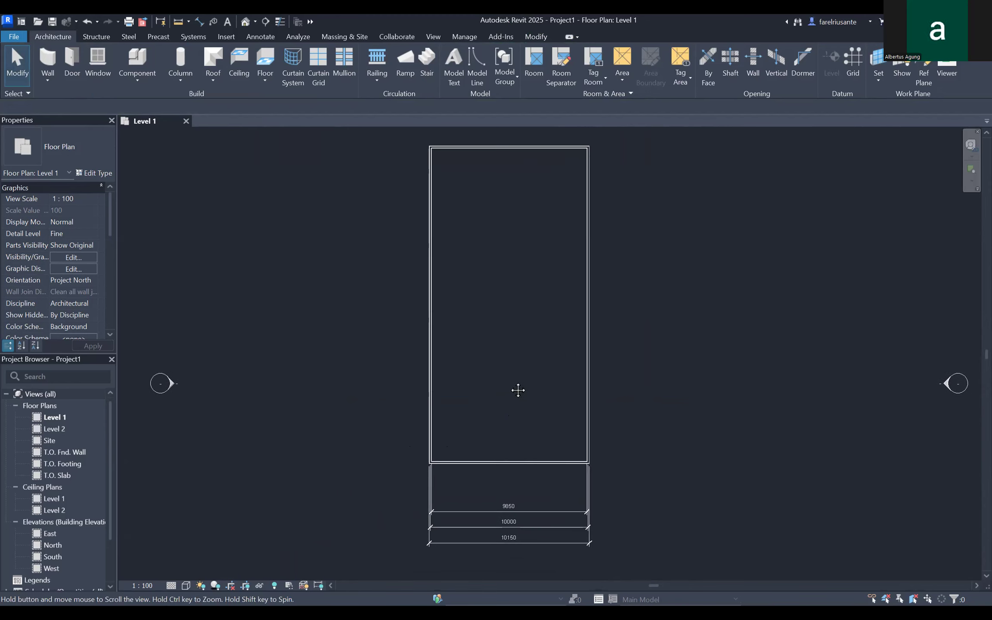